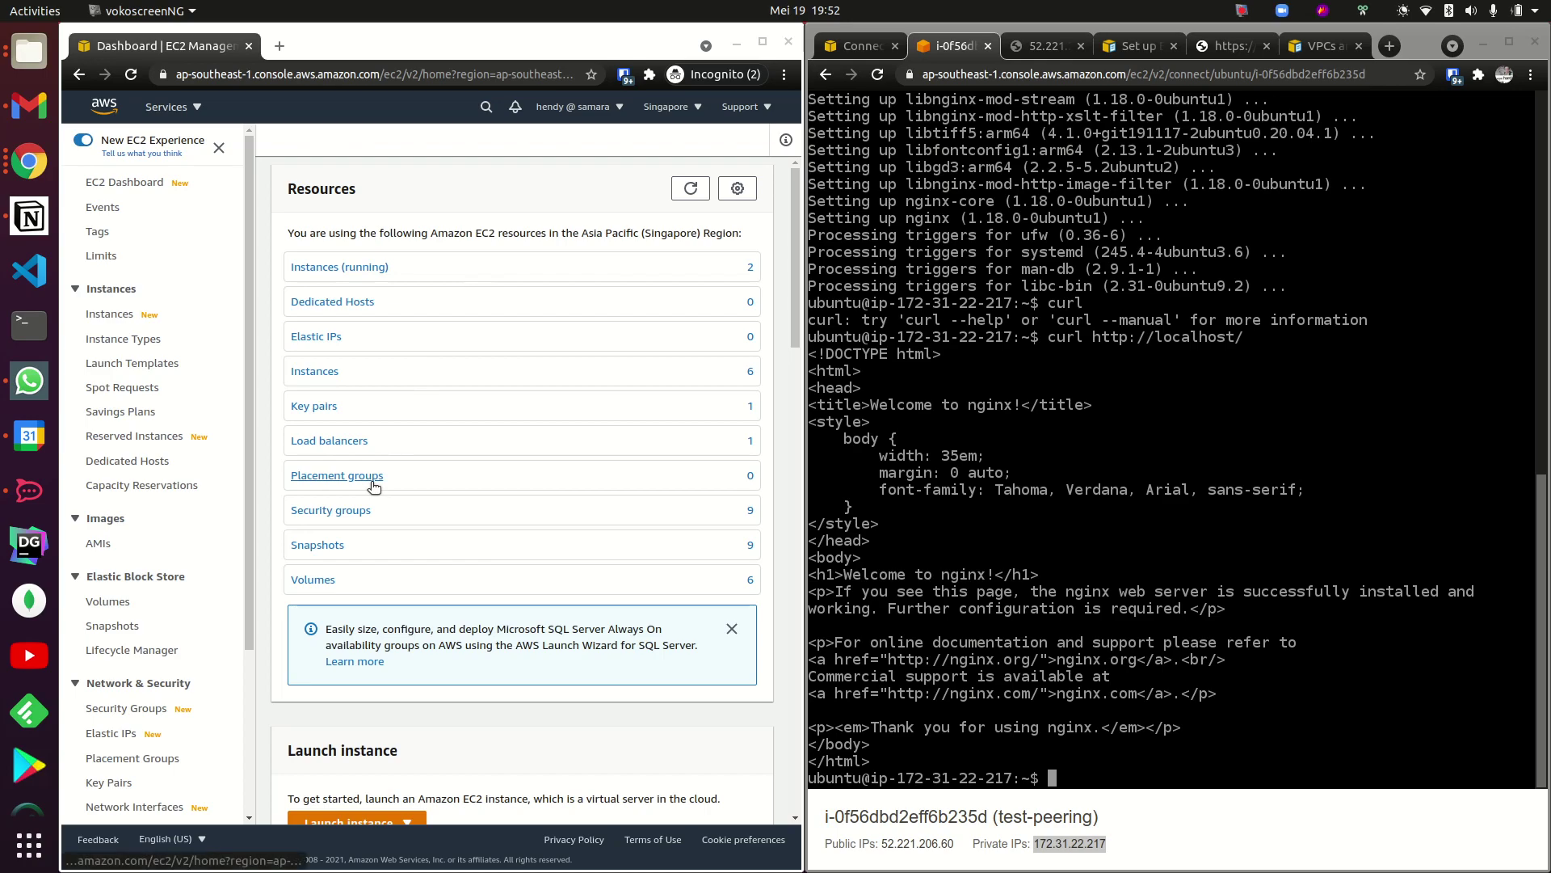
Start launching a new EC2 instance and select the Ubuntu Server 20.04 LTS image in its 64-bit Arm version.
{"action": "scroll", "coordinate": [373, 486], "scroll_direction": "down", "scroll_amount": 2}
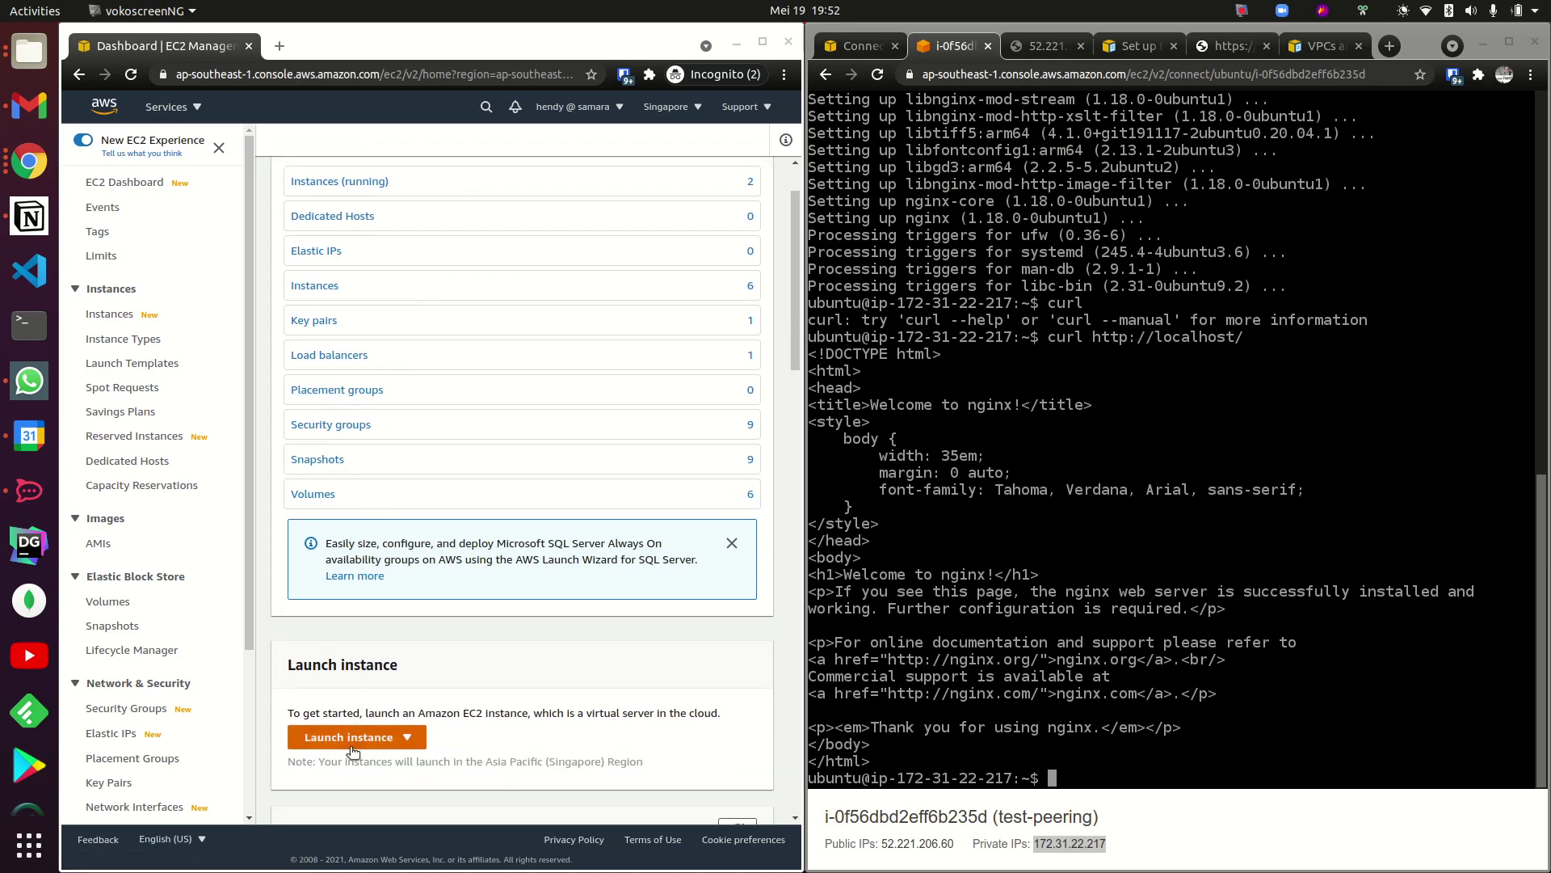
{"action": "left_click", "coordinate": [353, 743]}
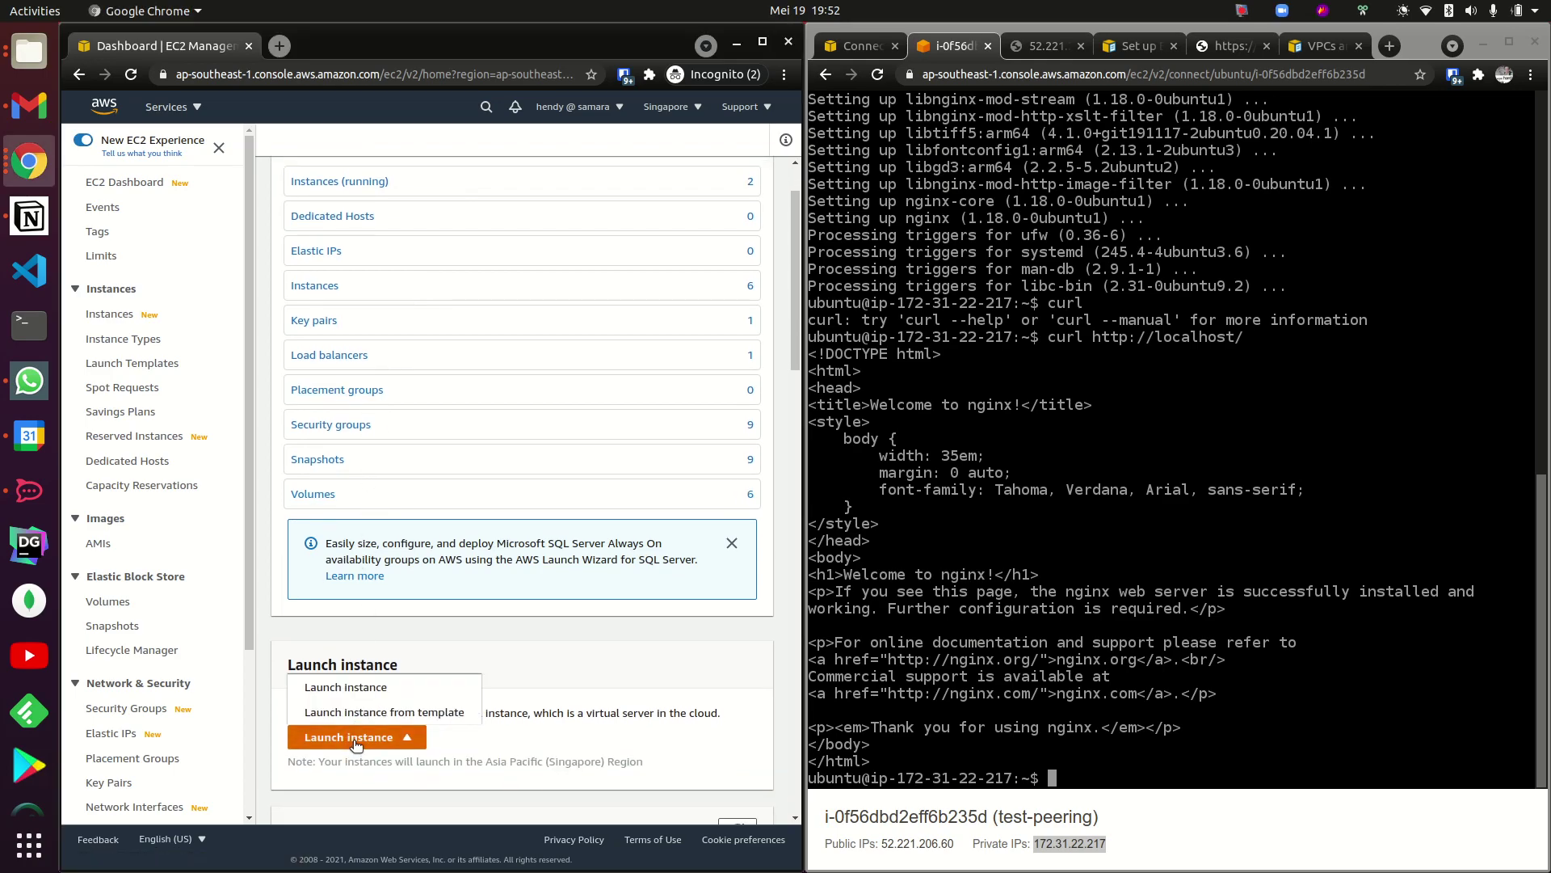
{"action": "left_click", "coordinate": [381, 688]}
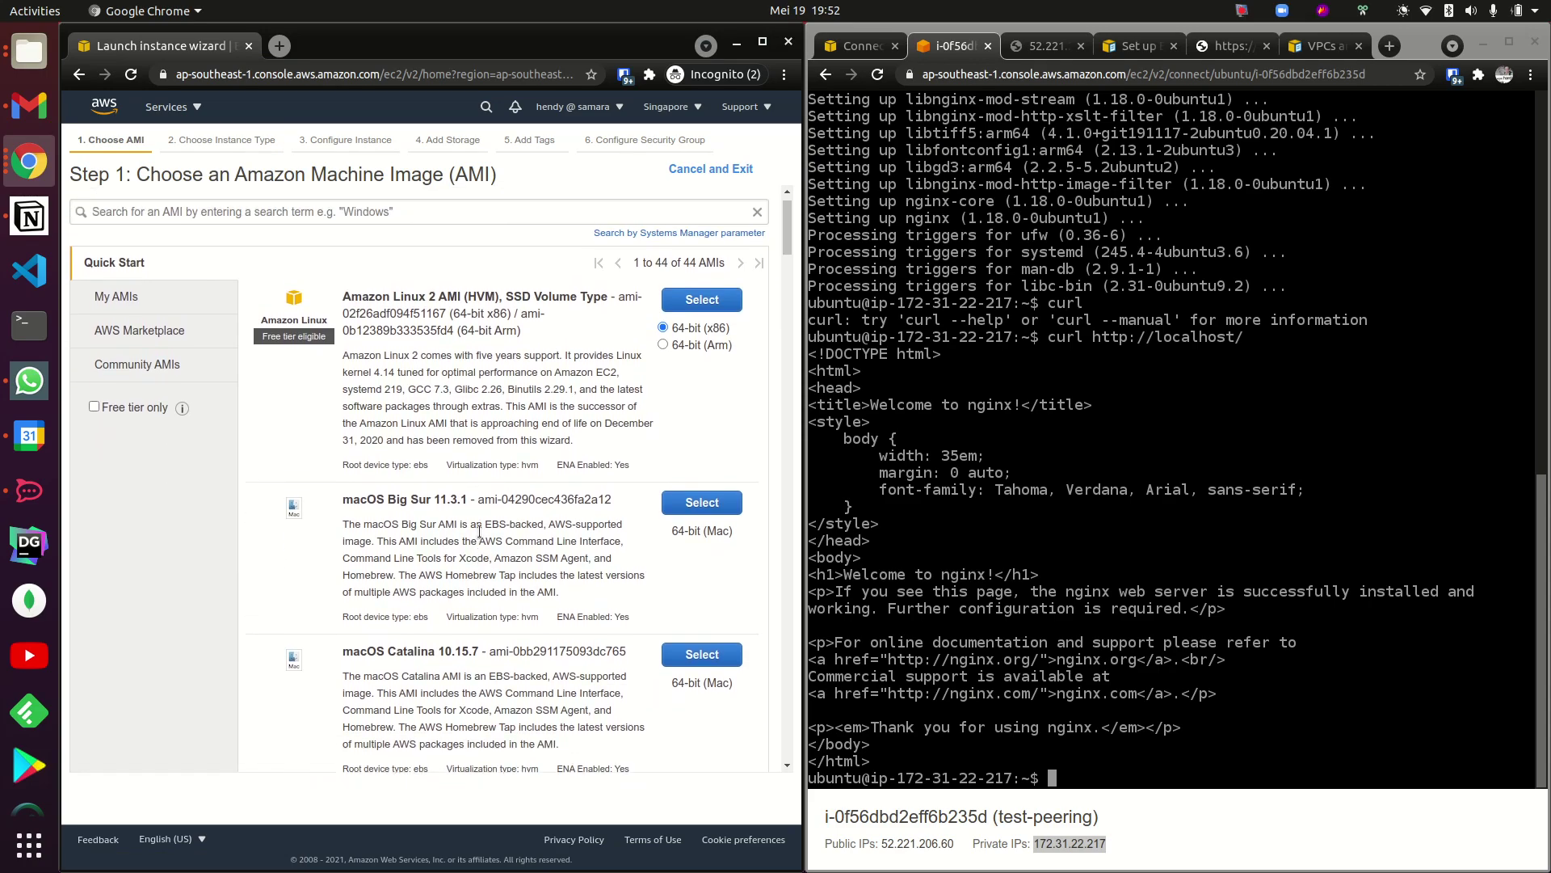
{"action": "scroll", "coordinate": [485, 530], "scroll_direction": "down", "scroll_amount": 7}
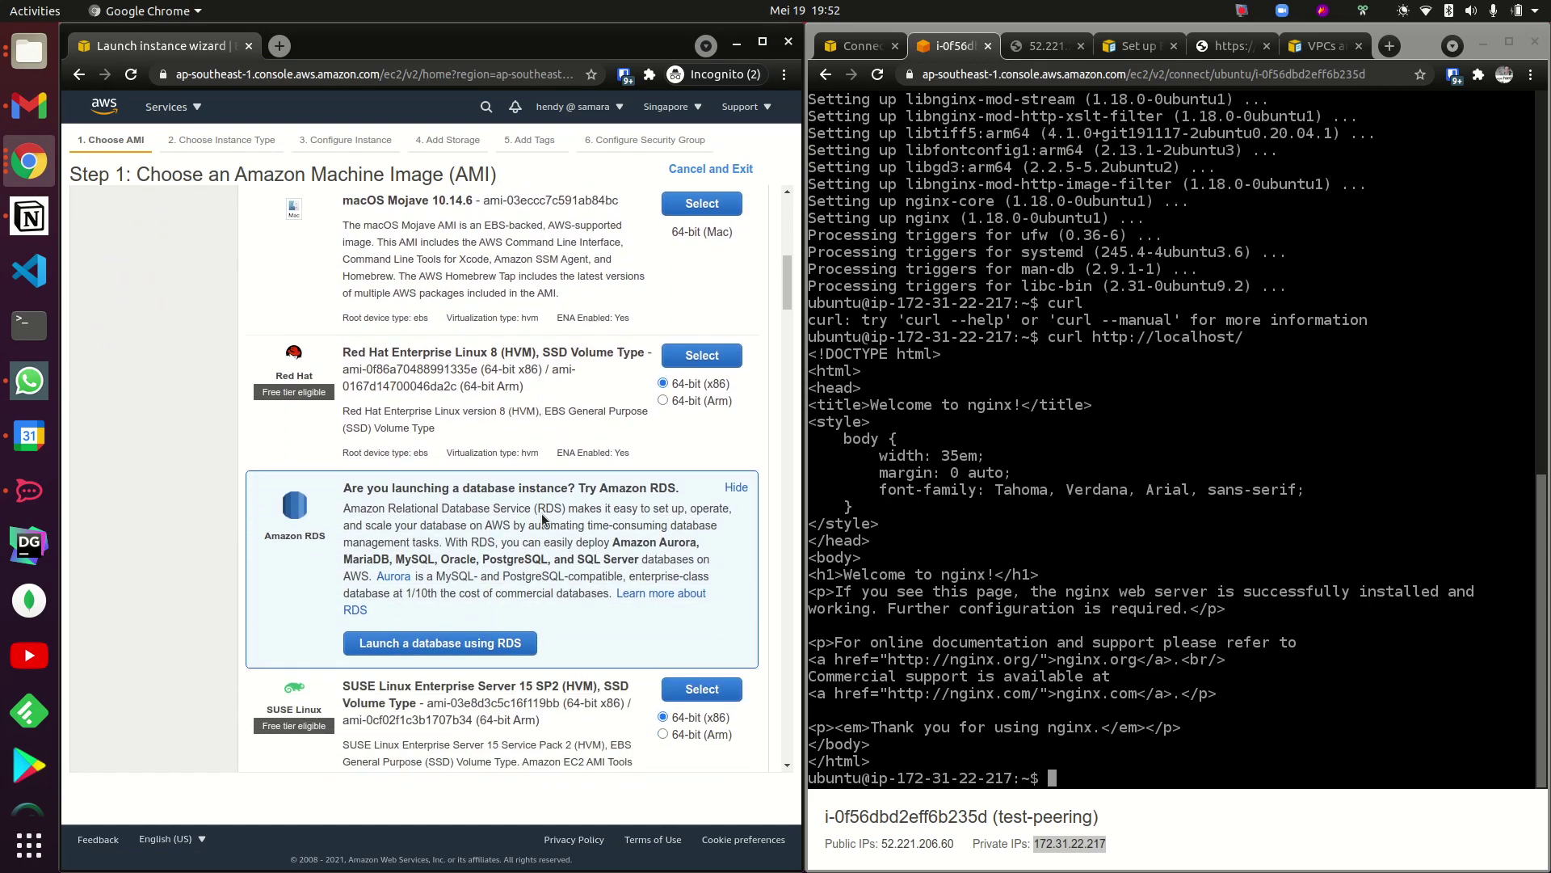
{"action": "scroll", "coordinate": [542, 512], "scroll_direction": "down", "scroll_amount": 5}
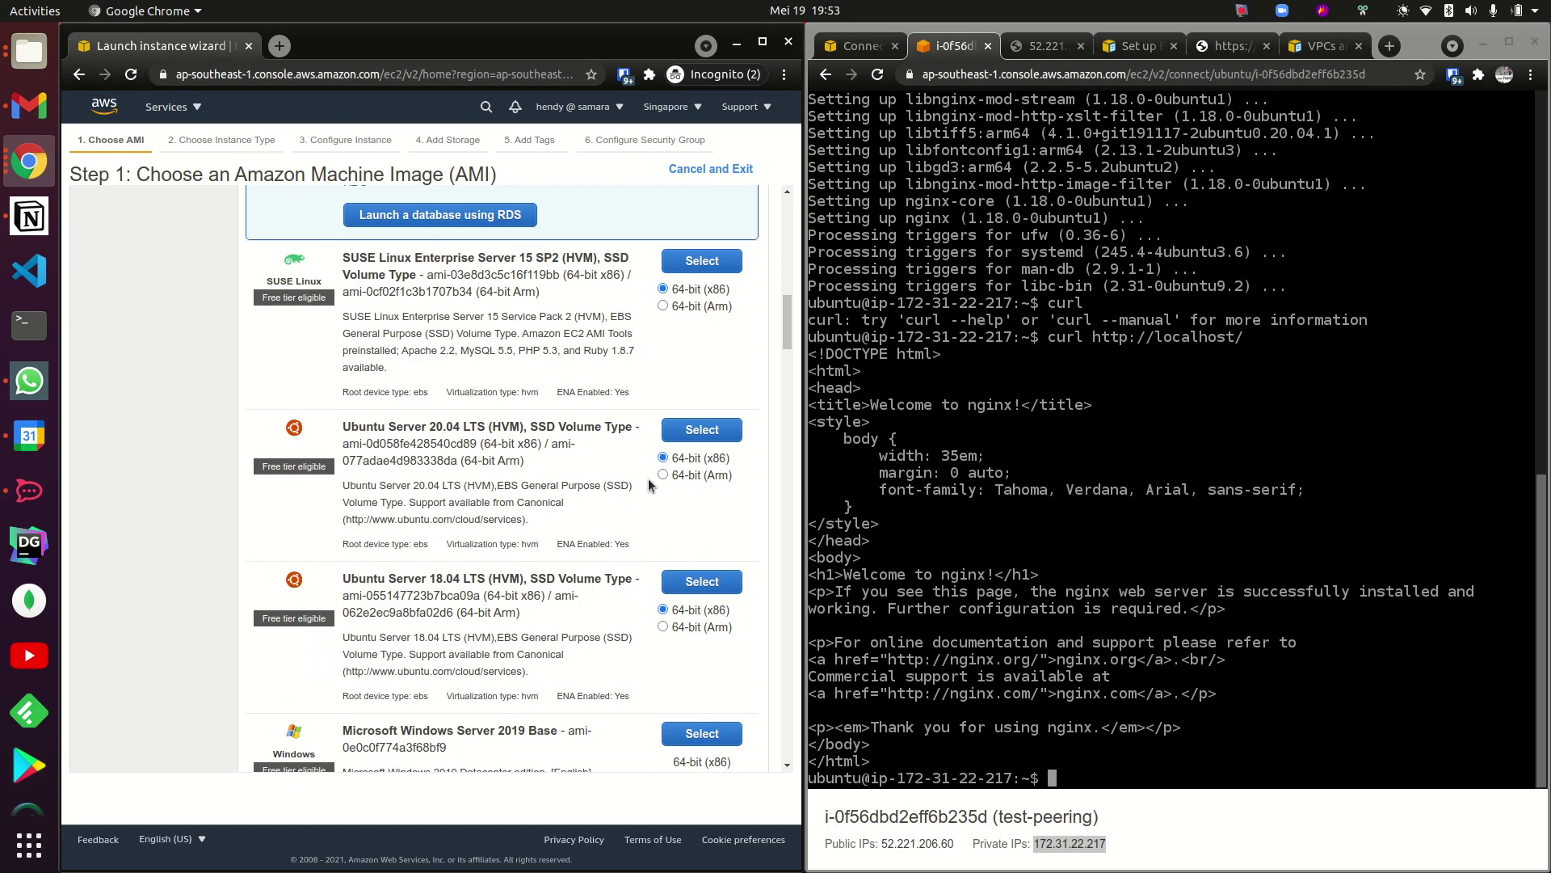
{"action": "left_click", "coordinate": [699, 431]}
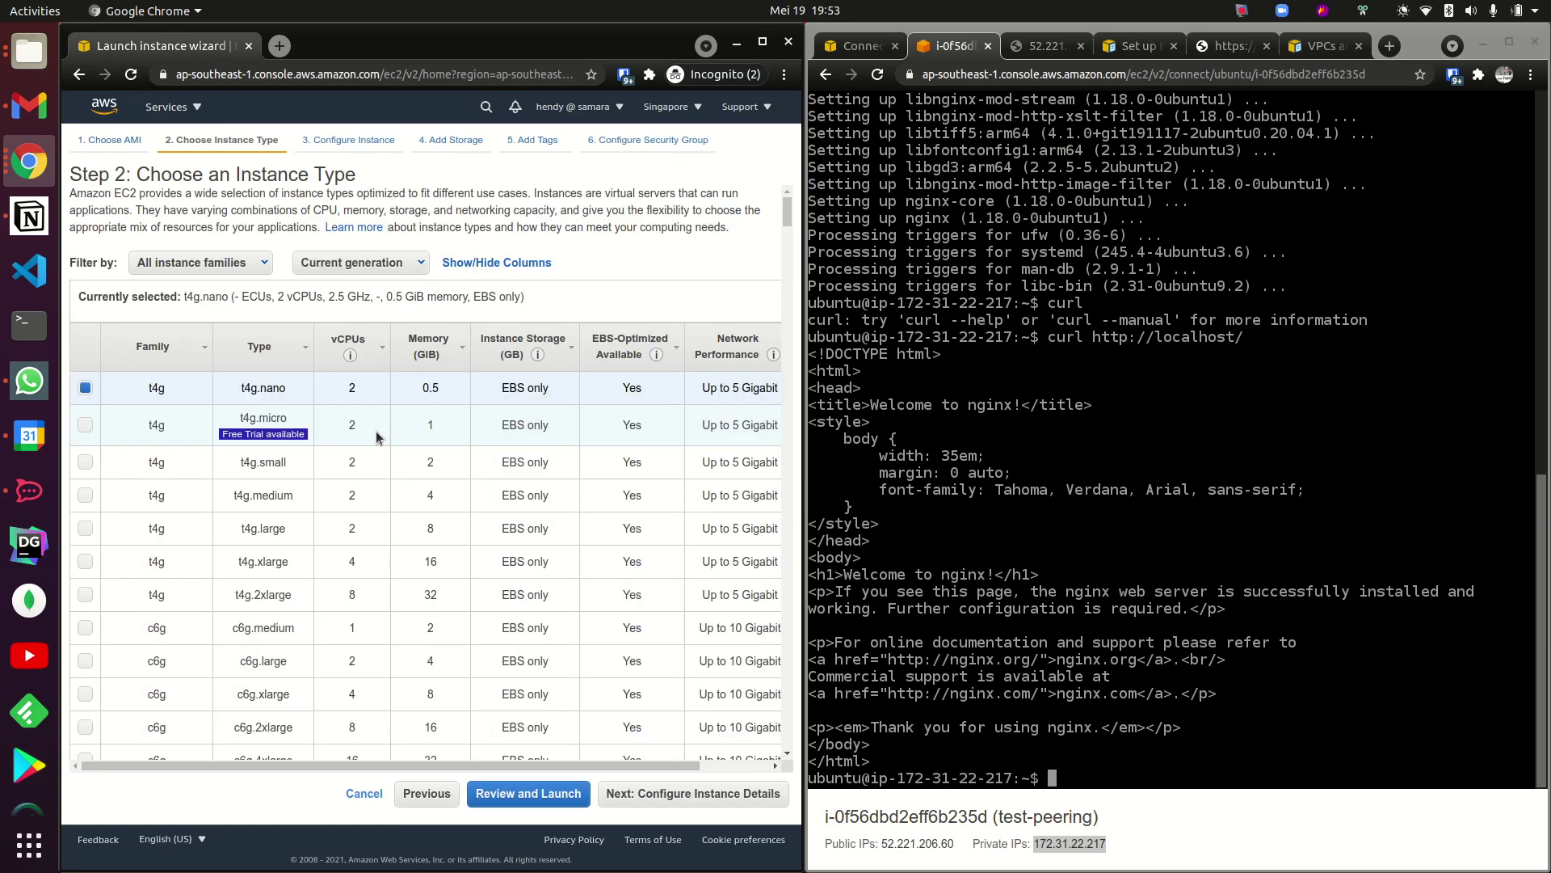
Choose the t4g.micro instance type and set the instance's network to the VPC named peered.
{"action": "left_click", "coordinate": [85, 426]}
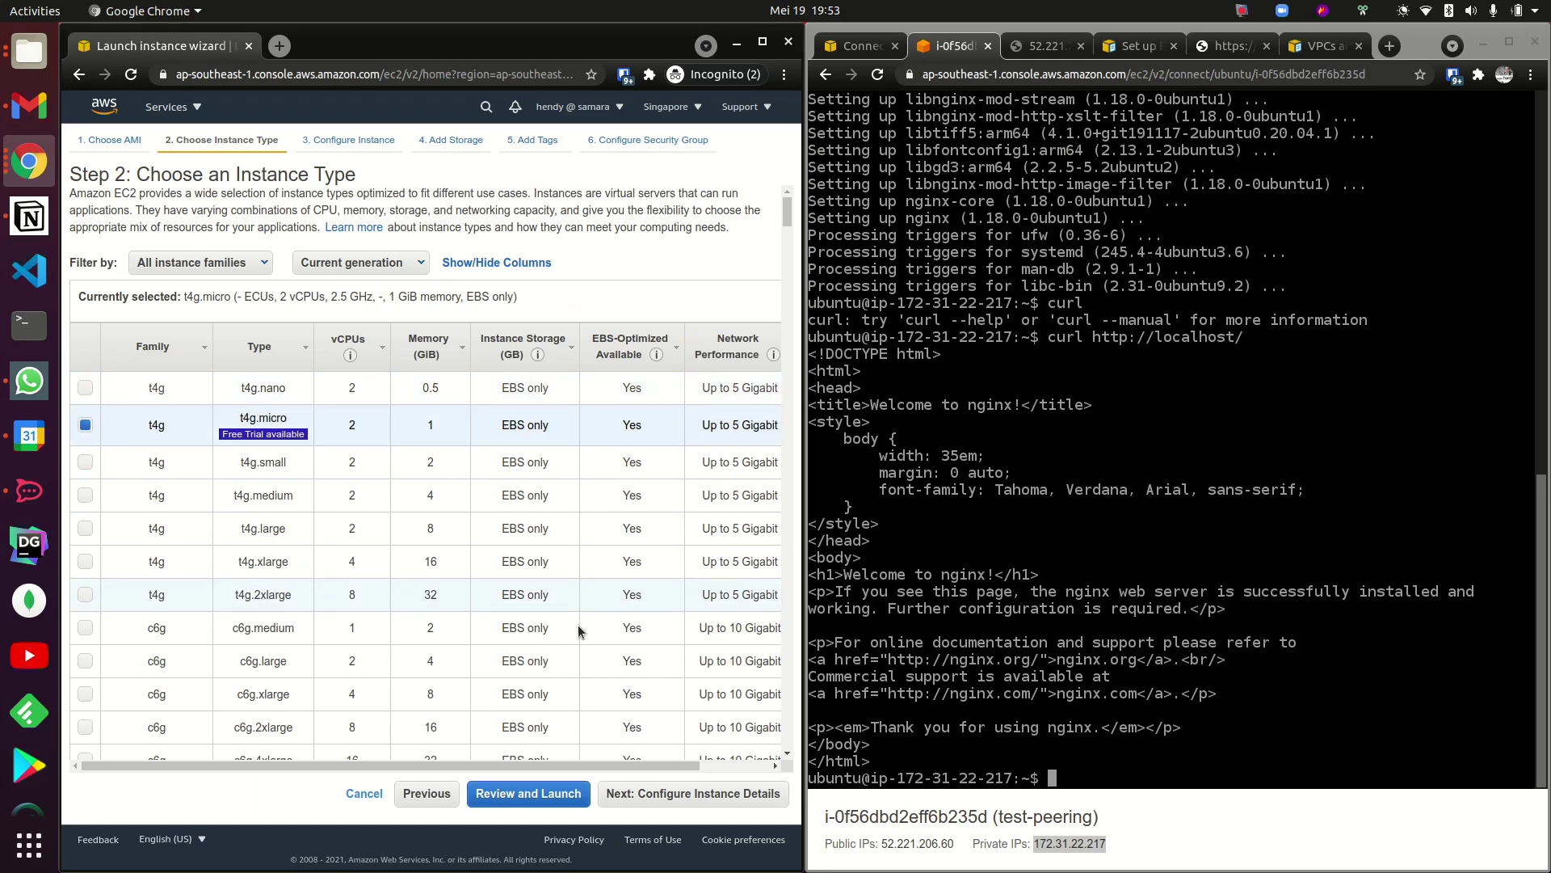
{"action": "left_click", "coordinate": [676, 796]}
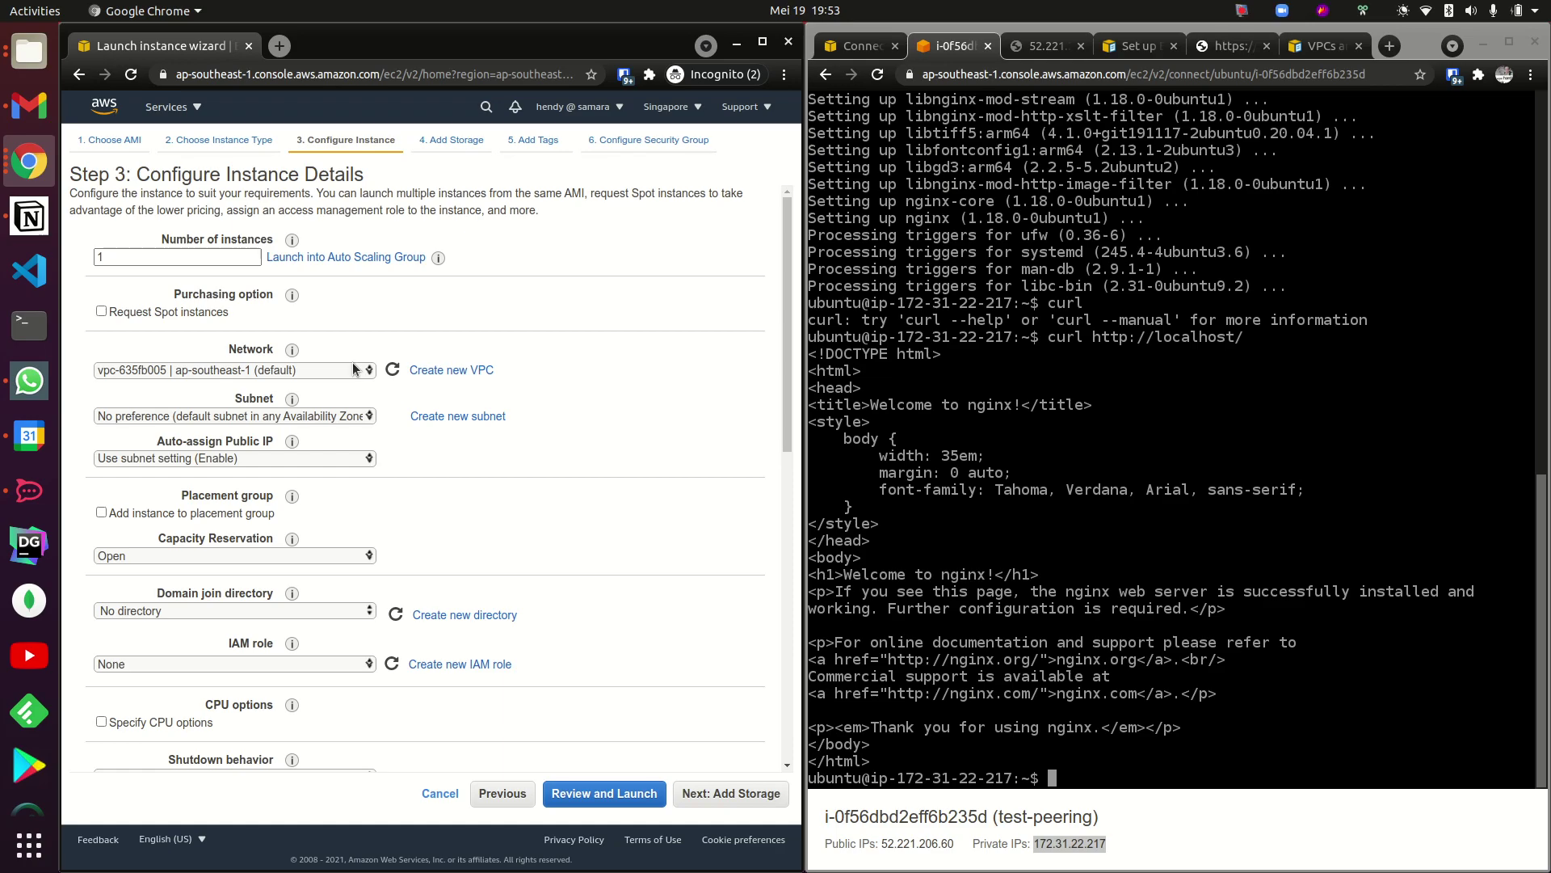
{"action": "left_click", "coordinate": [279, 370]}
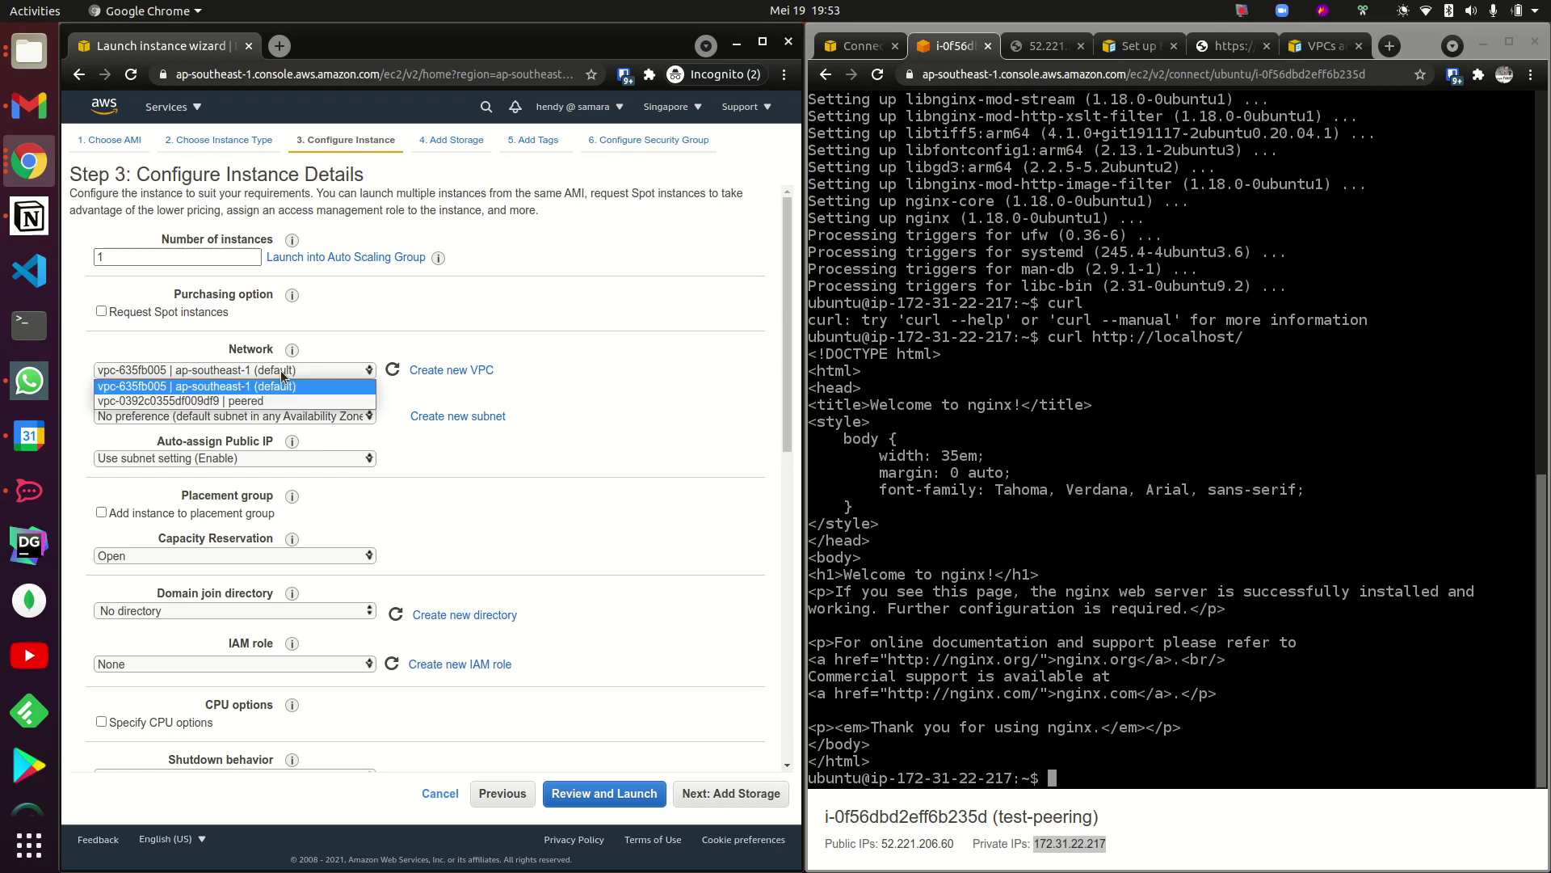
{"action": "left_click", "coordinate": [196, 402]}
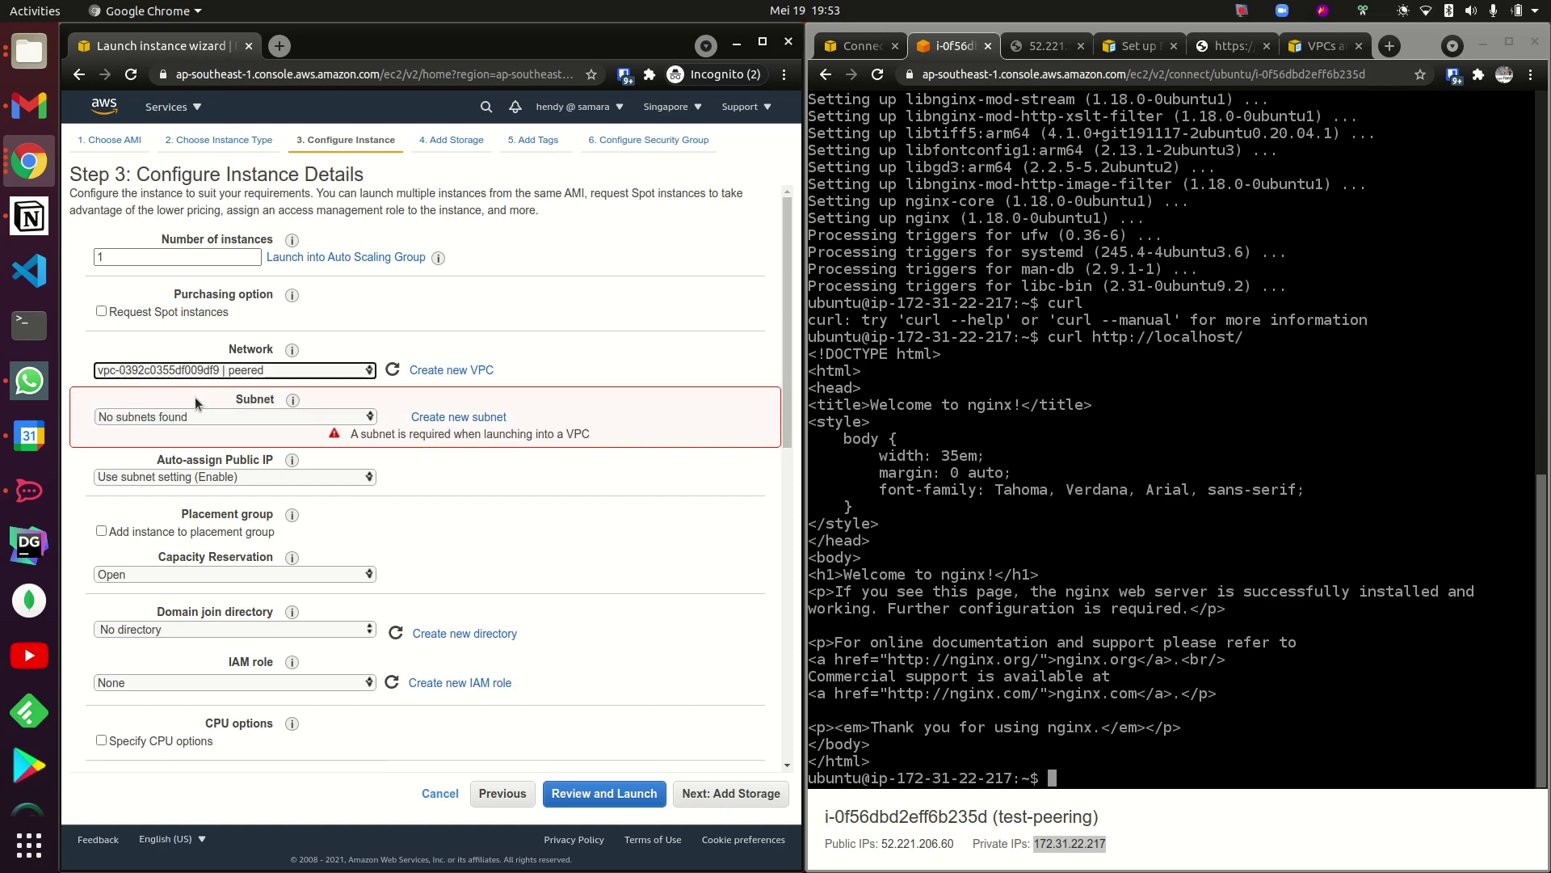
Open the creation of a new subnet from the instance's subnet setting and assign it to the peered VPC.
{"action": "left_click", "coordinate": [196, 414]}
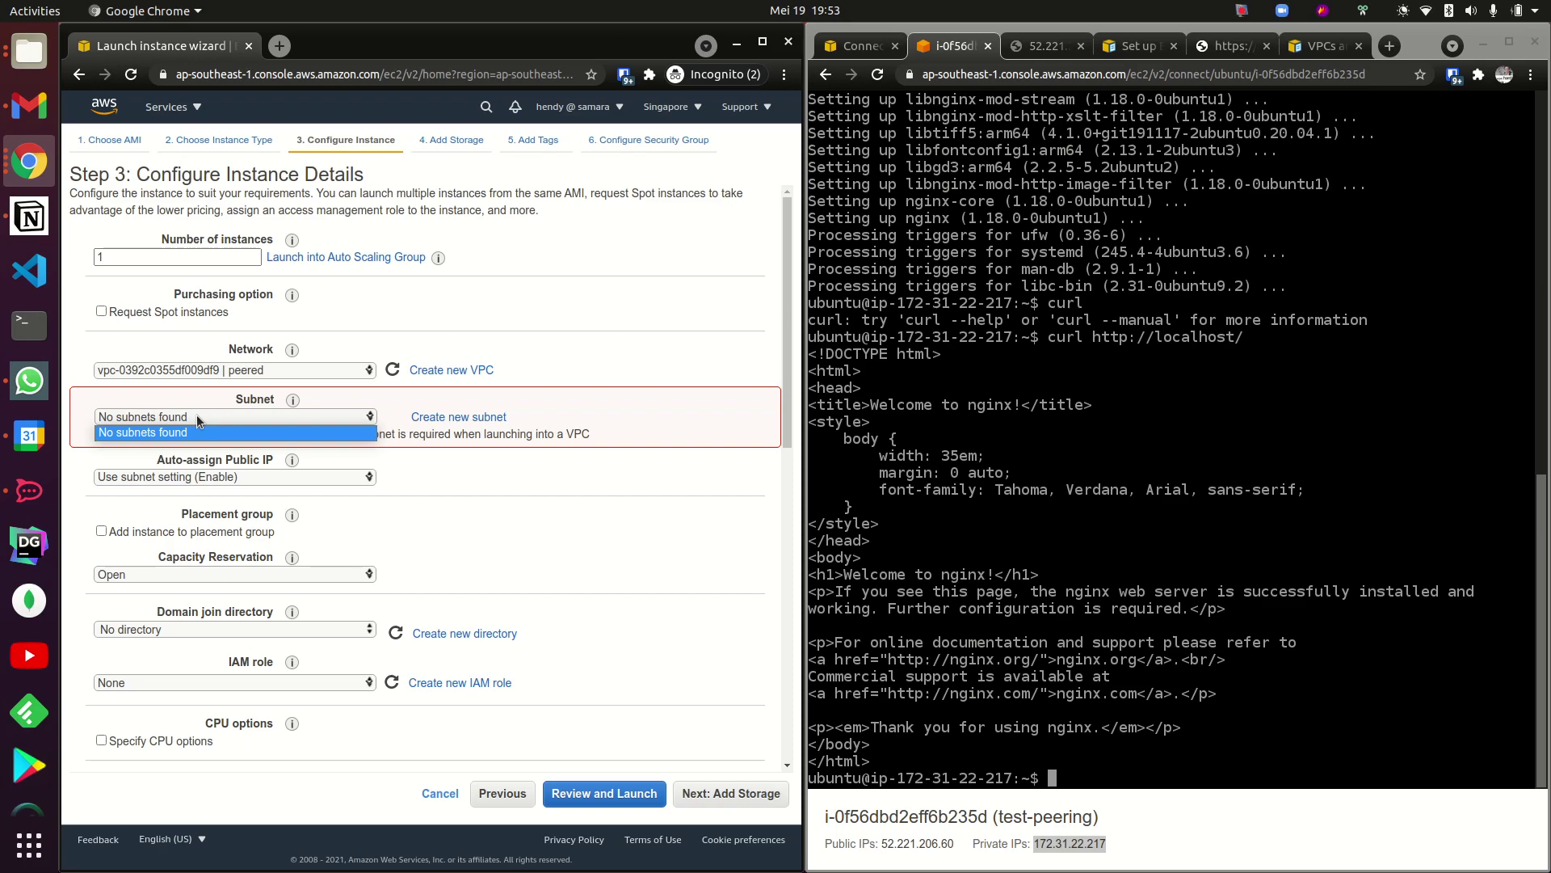
{"action": "left_click", "coordinate": [450, 413]}
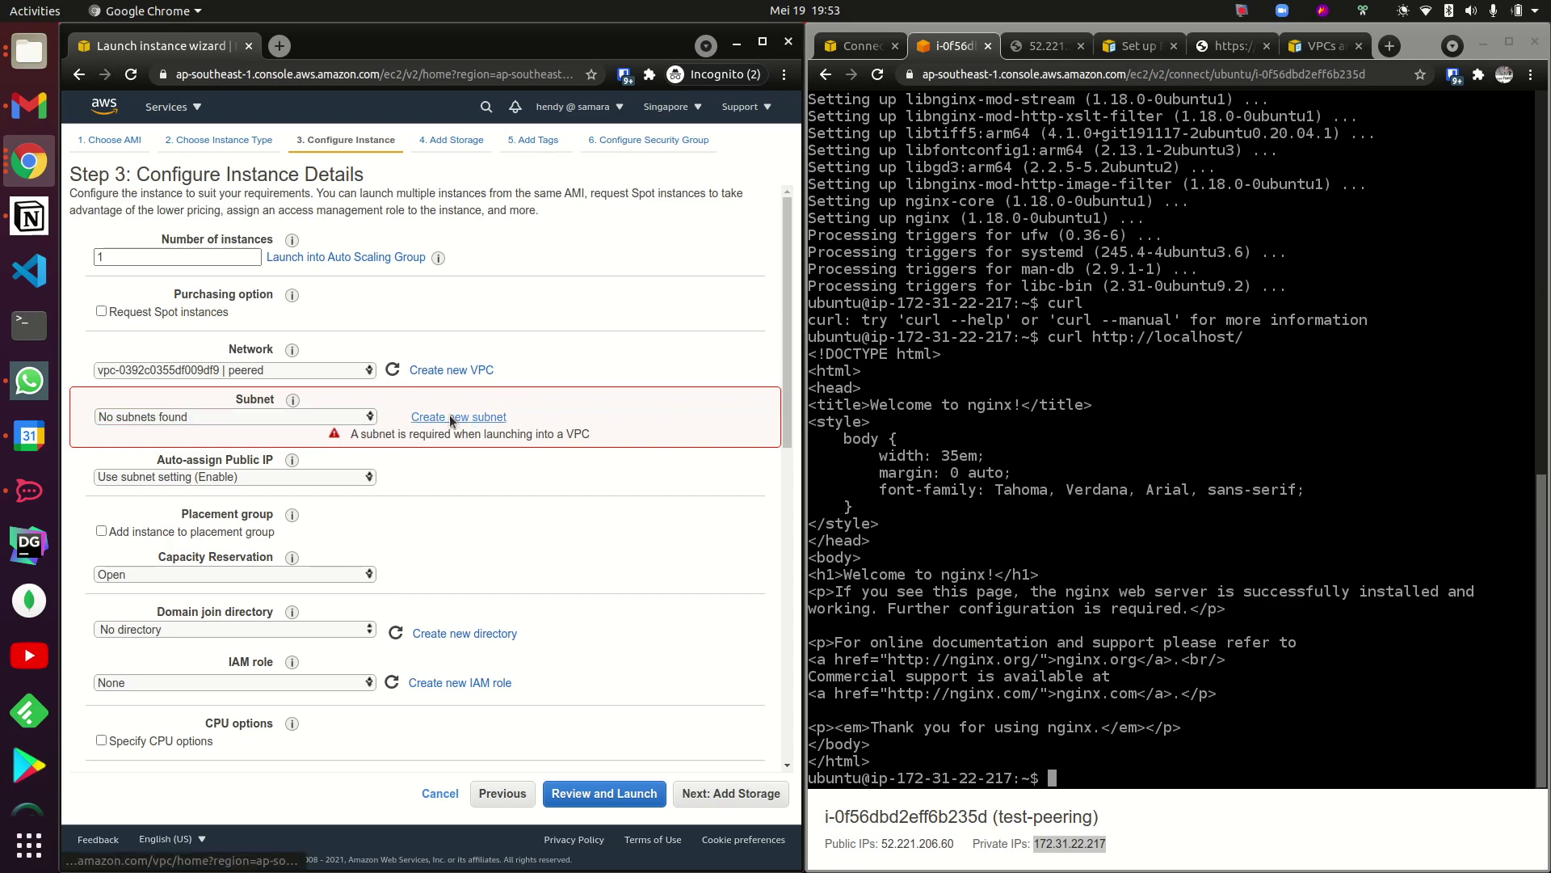
{"action": "left_click", "coordinate": [449, 415]}
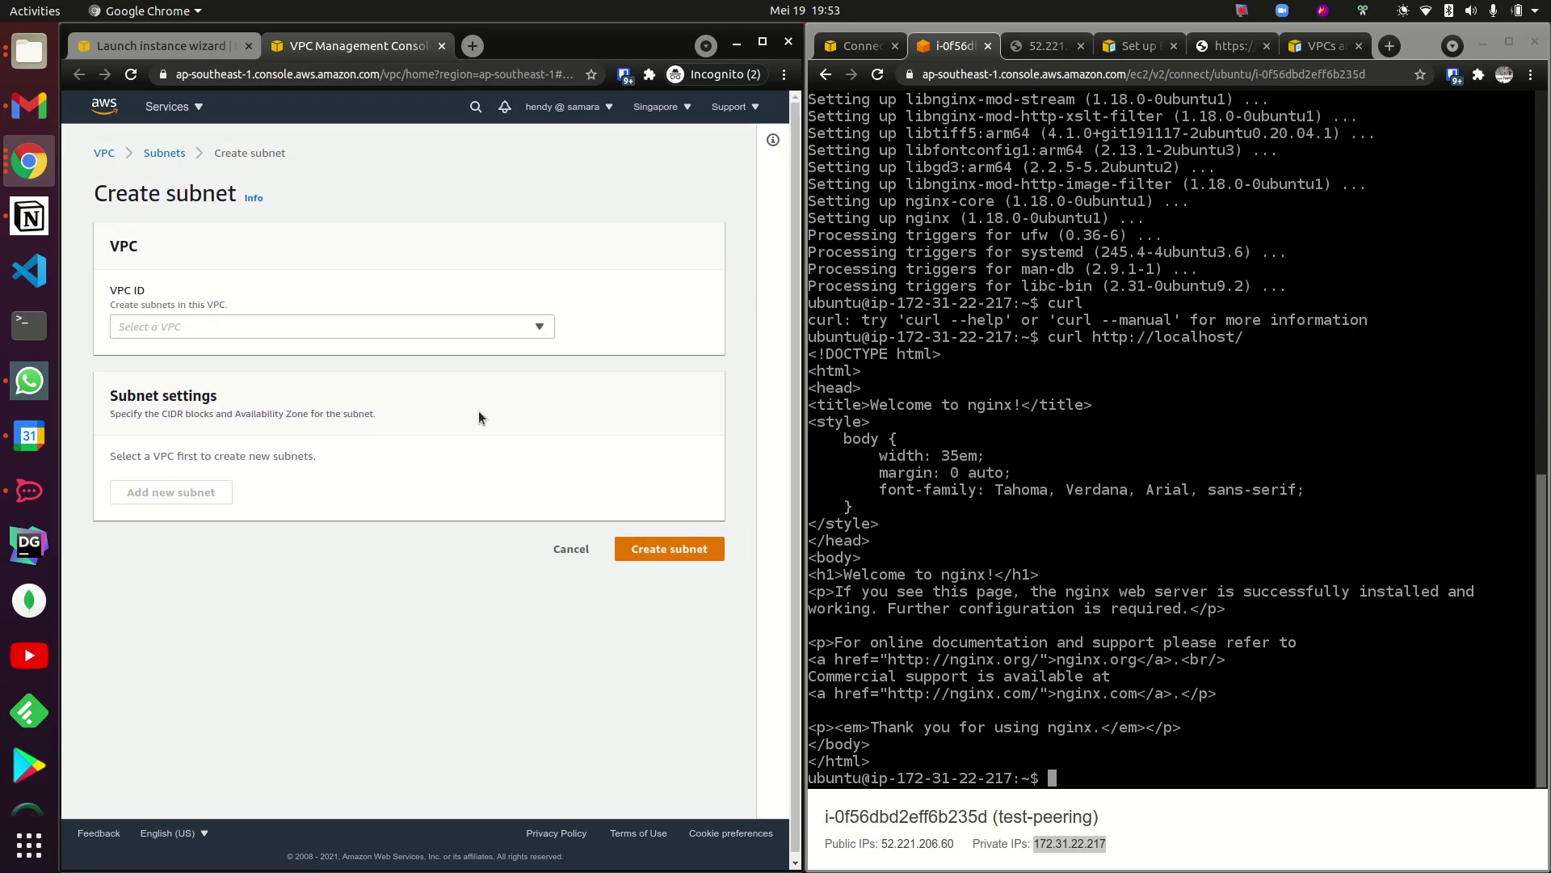
{"action": "left_click", "coordinate": [238, 328]}
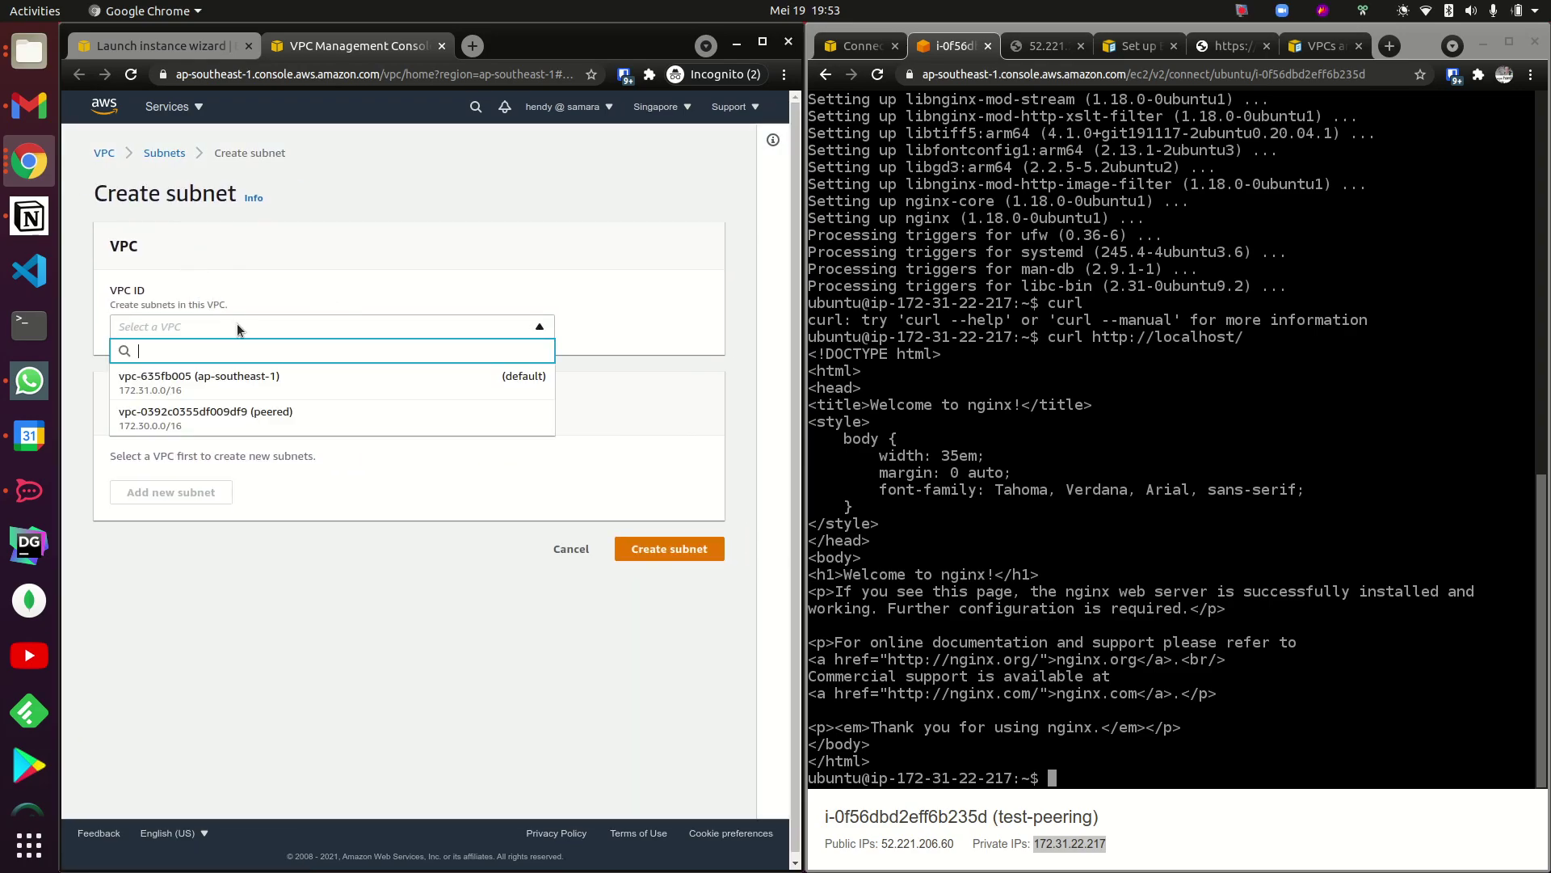
{"action": "left_click", "coordinate": [260, 417]}
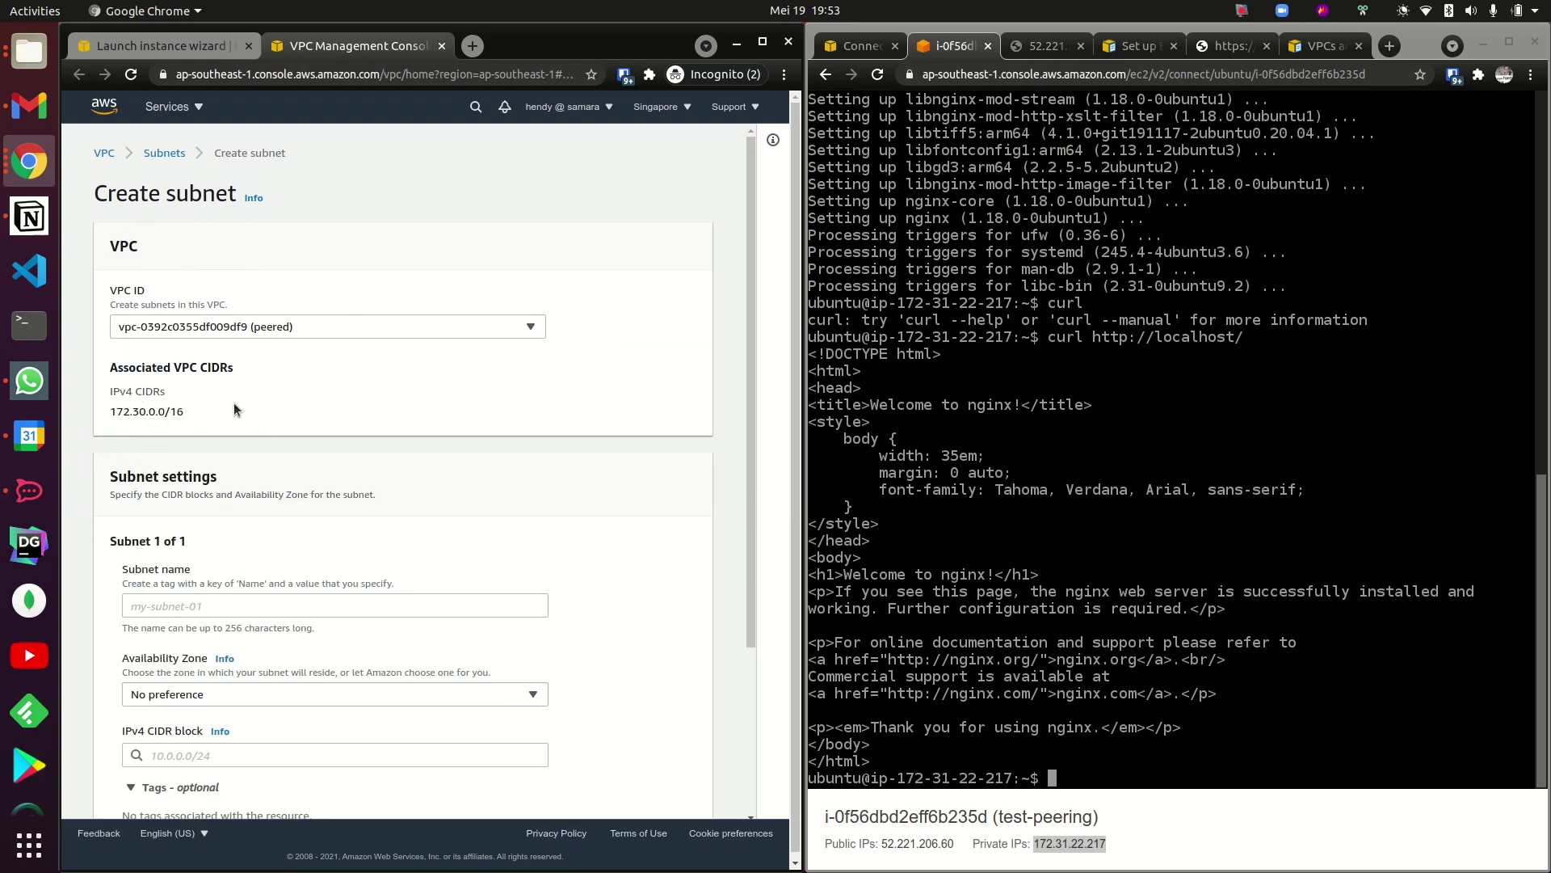
Name the new subnet peered-ap-southeast-1a and place it in the ap-southeast-1a availability zone.
{"action": "scroll", "coordinate": [747, 293], "scroll_direction": "down", "scroll_amount": 3}
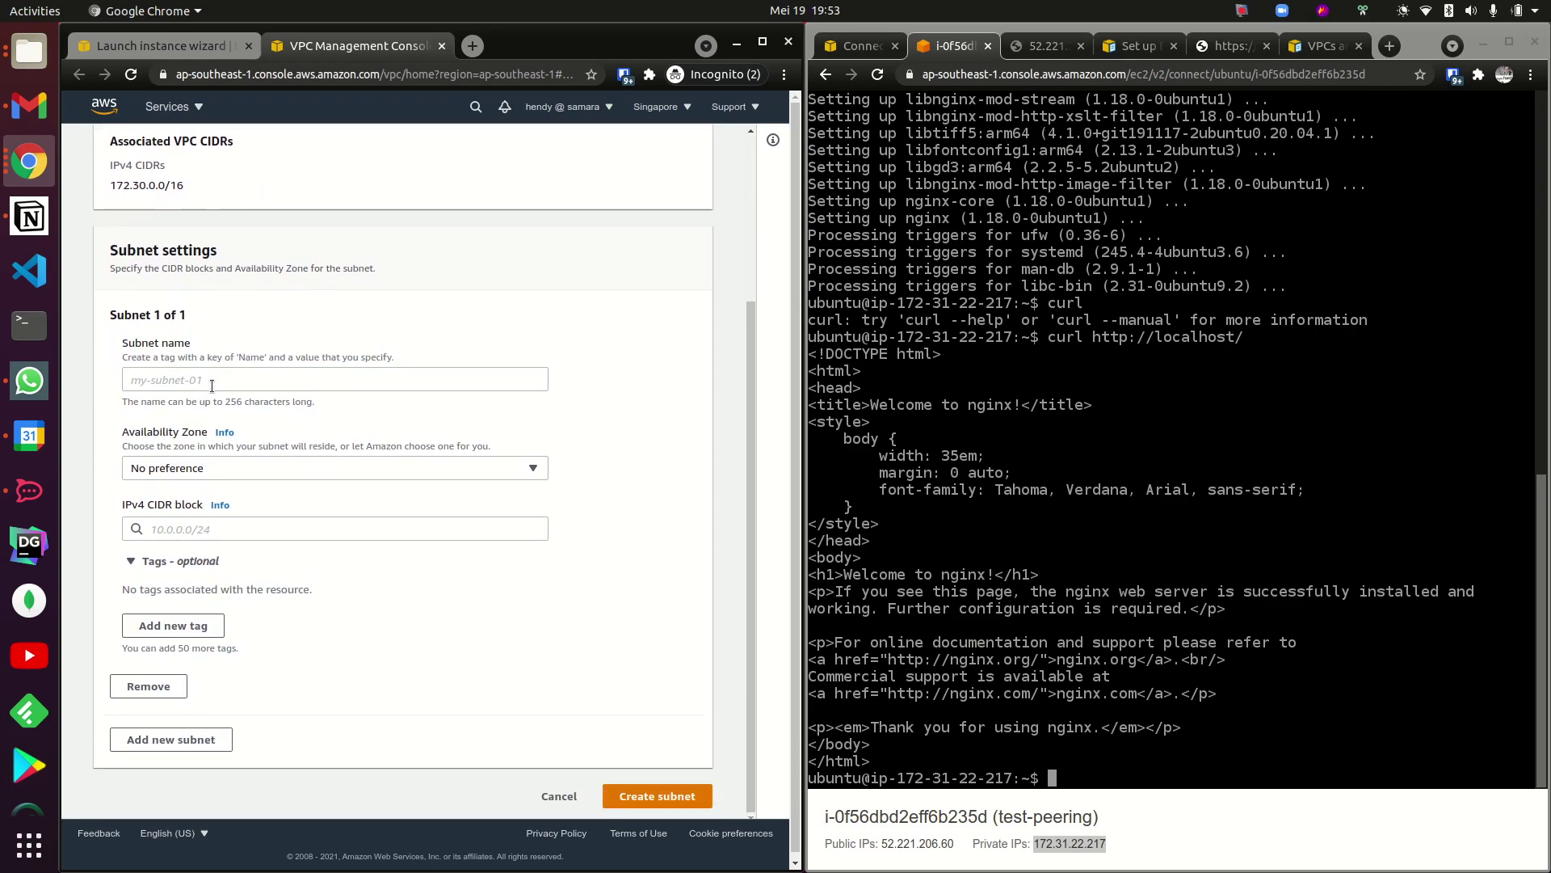
{"action": "left_click", "coordinate": [211, 384]}
{"action": "type", "text": "peer"}
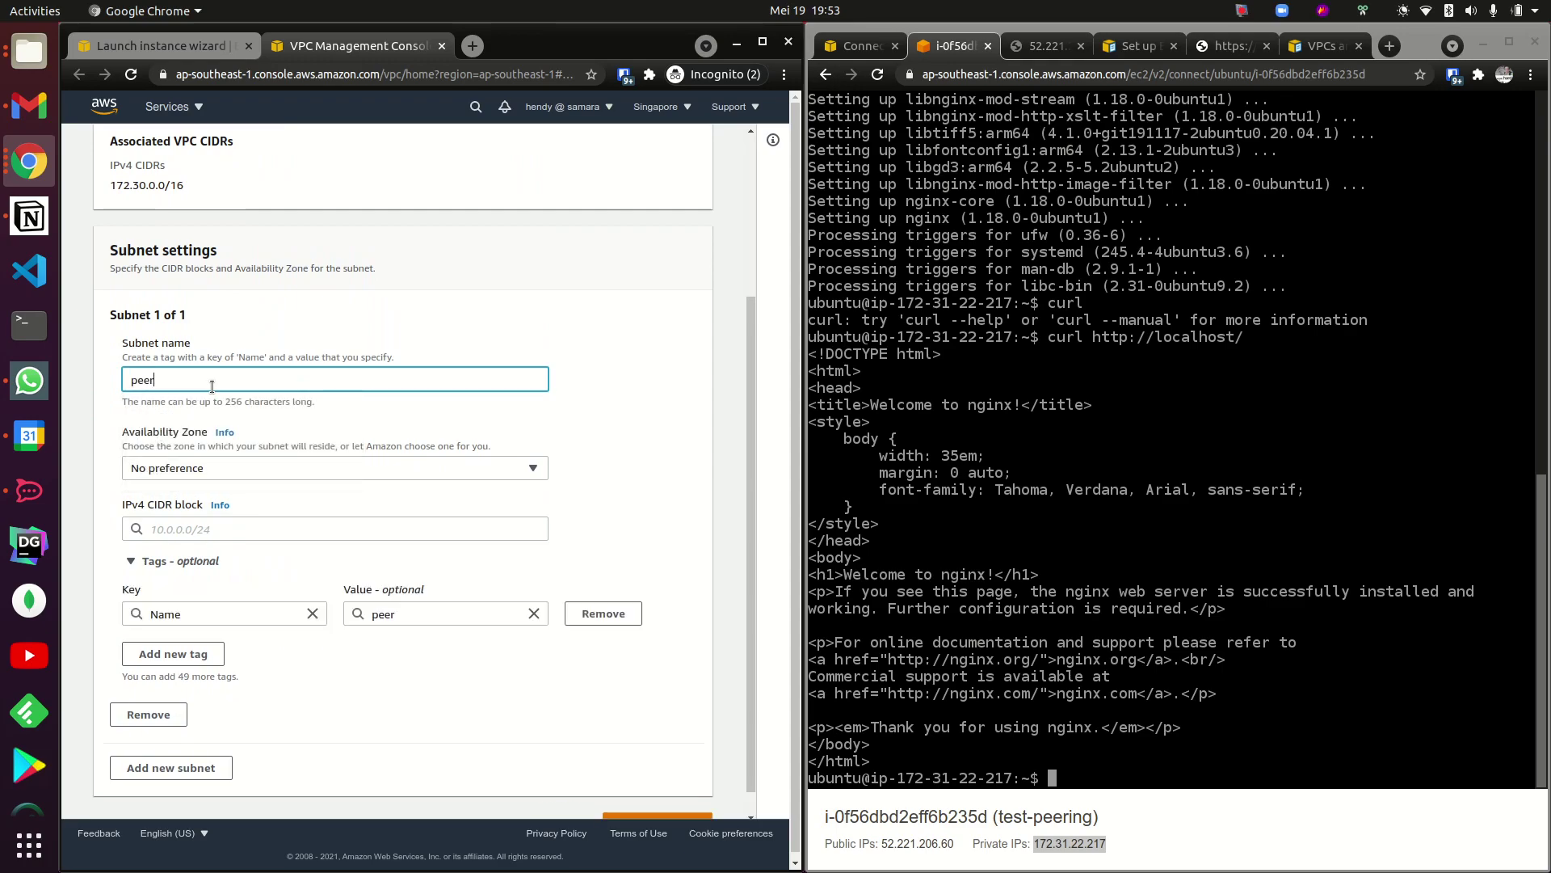
{"action": "type", "text": "ed-1a"}
{"action": "left_click", "coordinate": [254, 468]}
{"action": "left_click", "coordinate": [257, 546]}
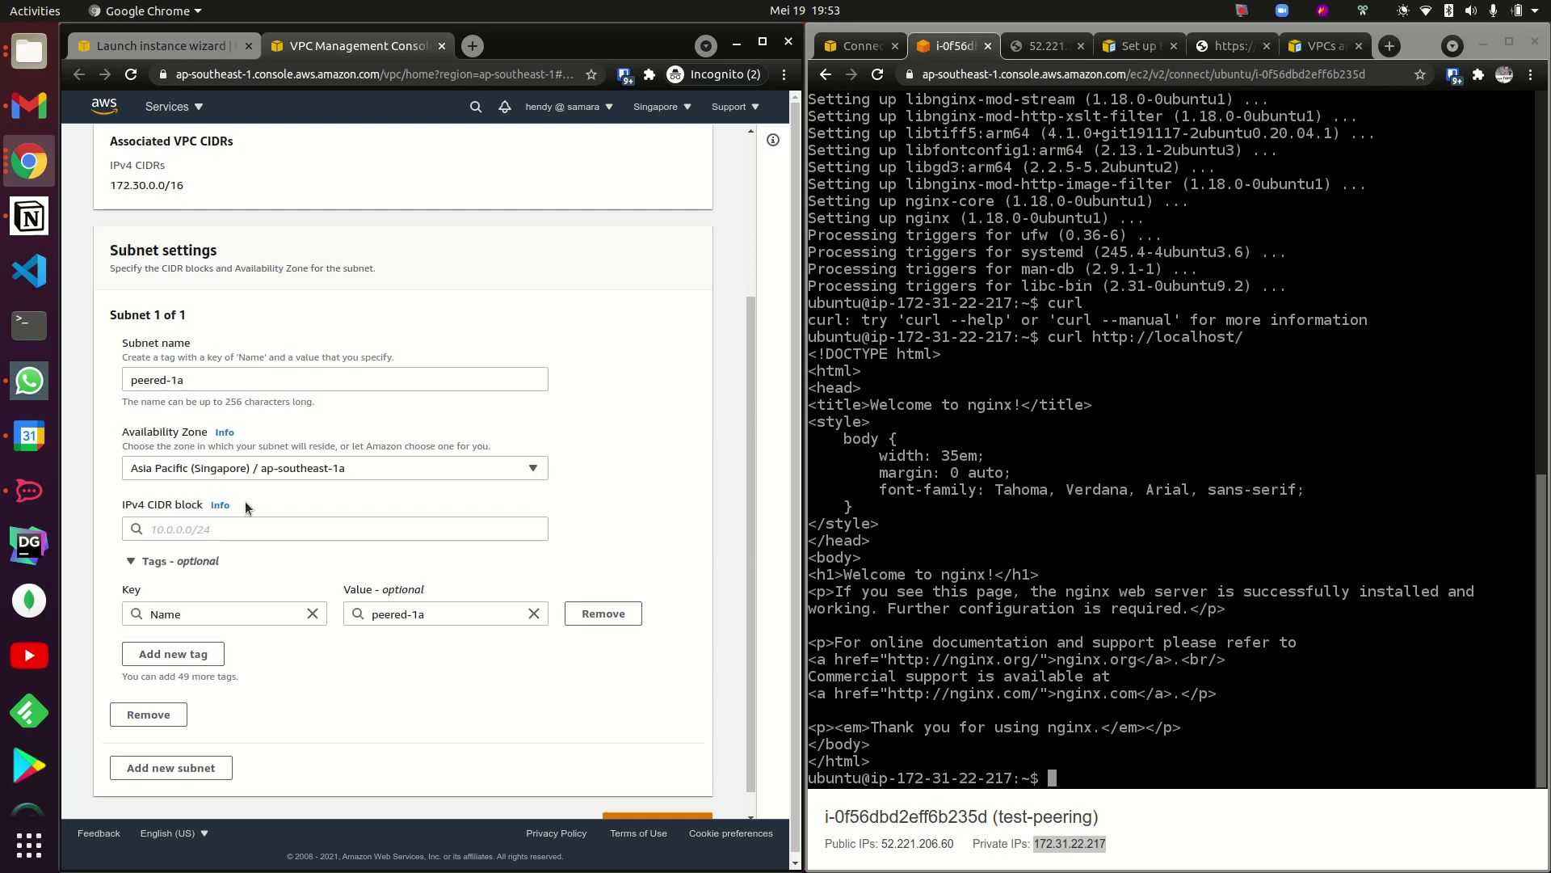
{"action": "left_click", "coordinate": [174, 380]}
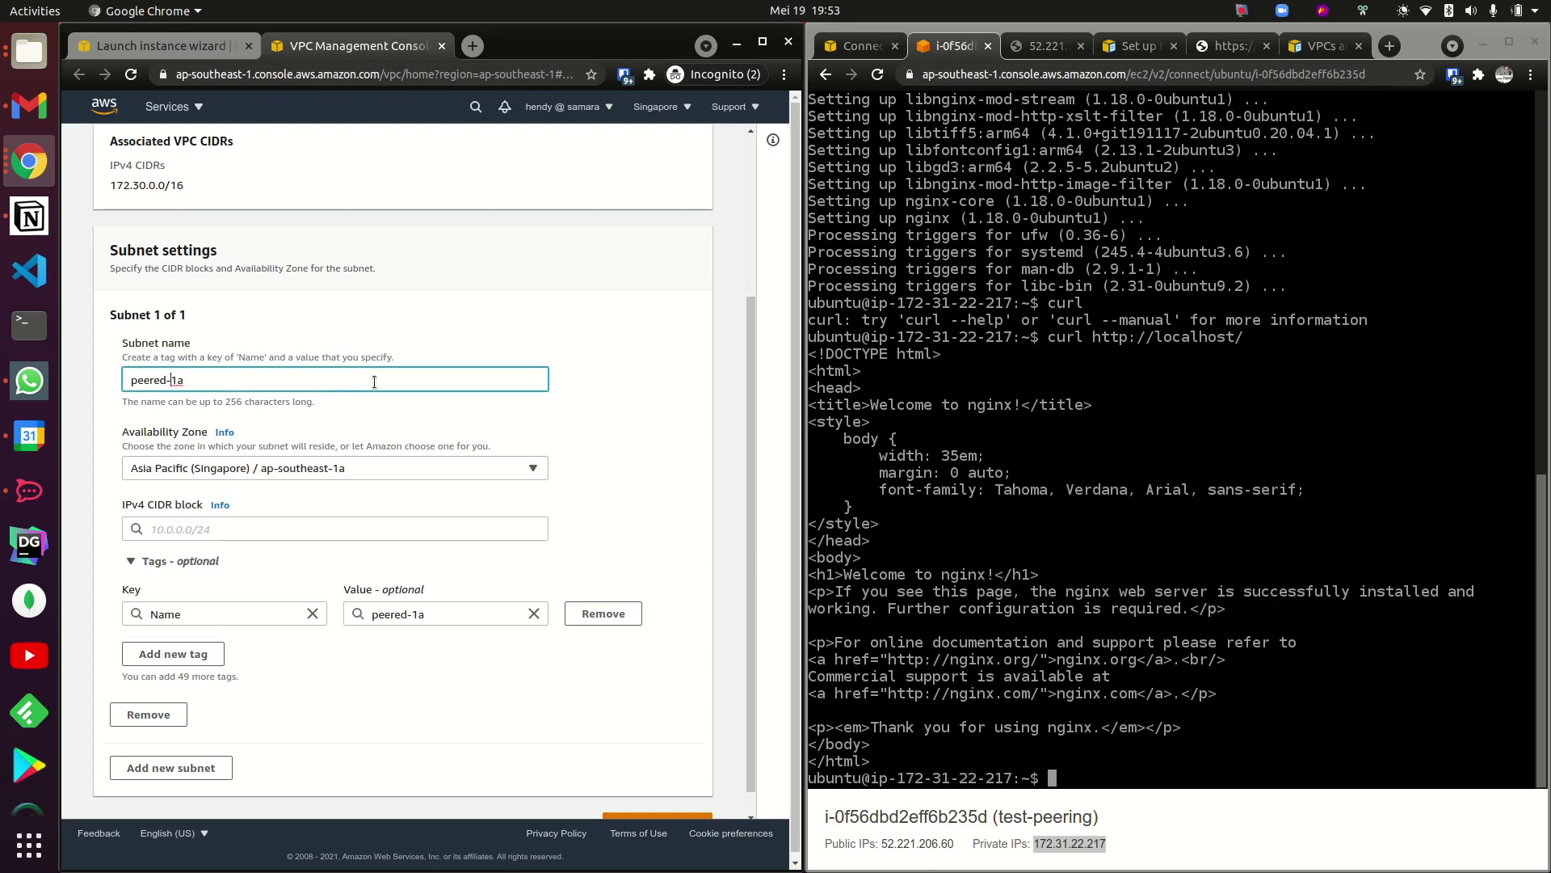
{"action": "type", "text": "ap-southeast-"}
Copy the IPv4 CIDR 172.31.16.0/20 of the first subnet in the existing subnets list.
{"action": "scroll", "coordinate": [401, 413], "scroll_direction": "down", "scroll_amount": 1}
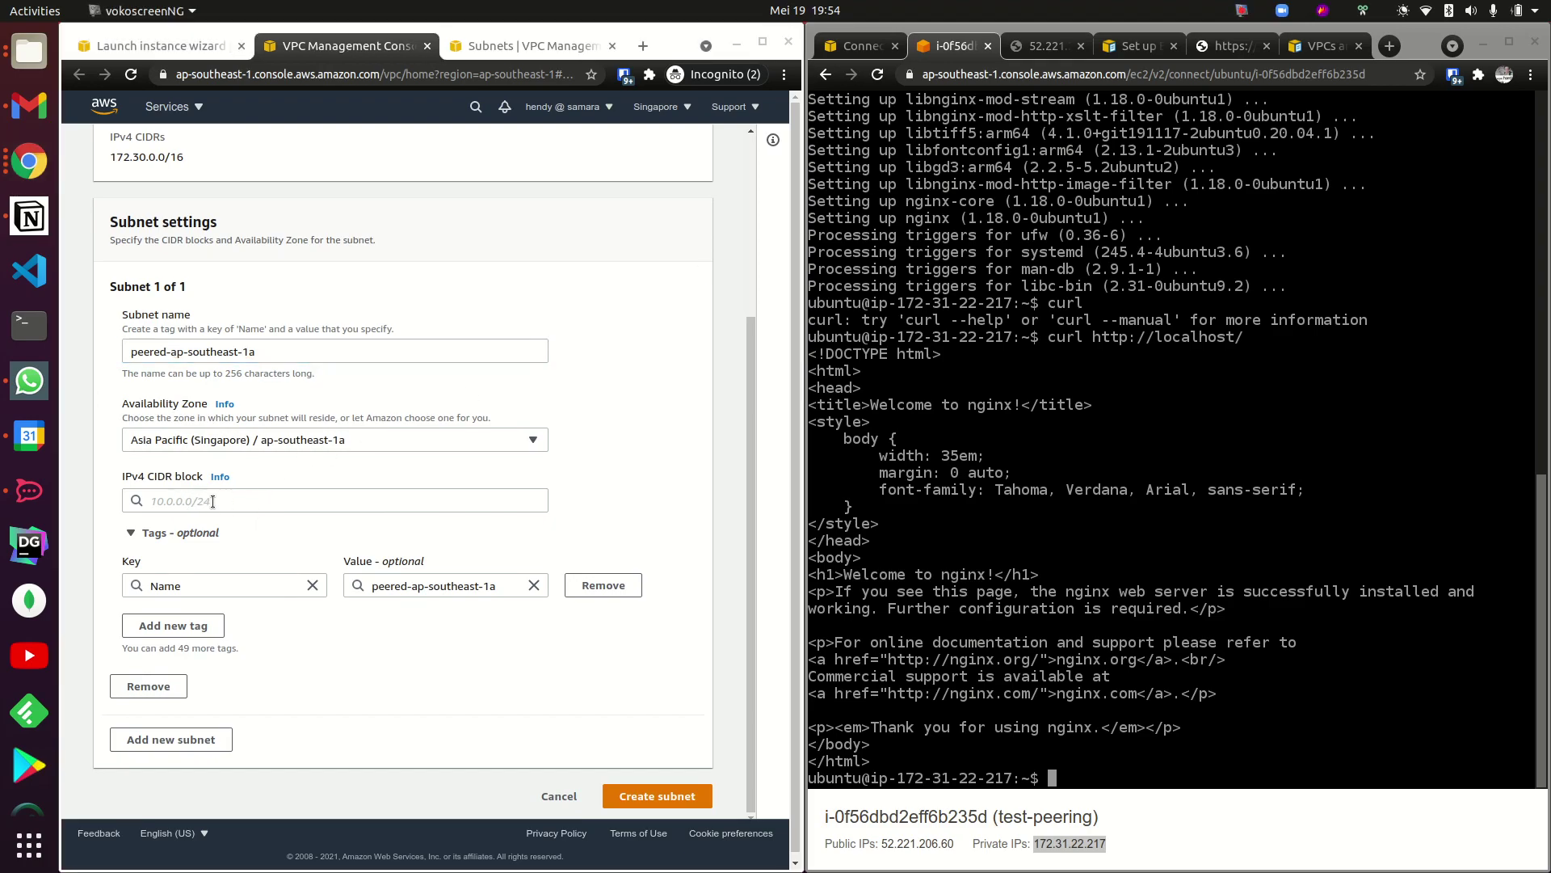
{"action": "left_click", "coordinate": [510, 45]}
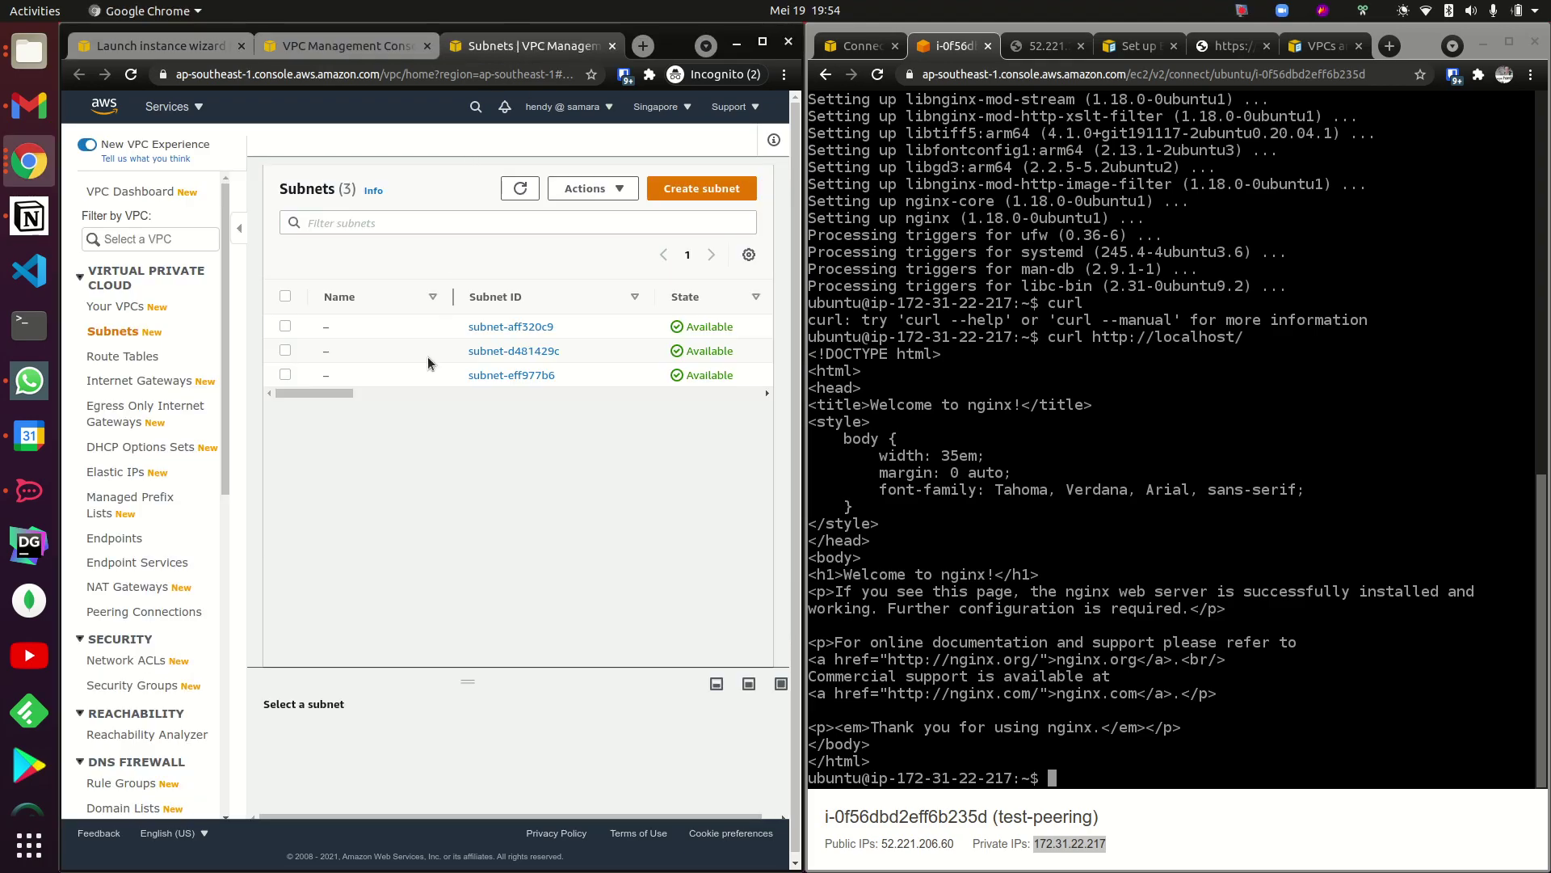
{"action": "left_click_drag", "start_coordinate": [322, 391], "coordinate": [385, 389]}
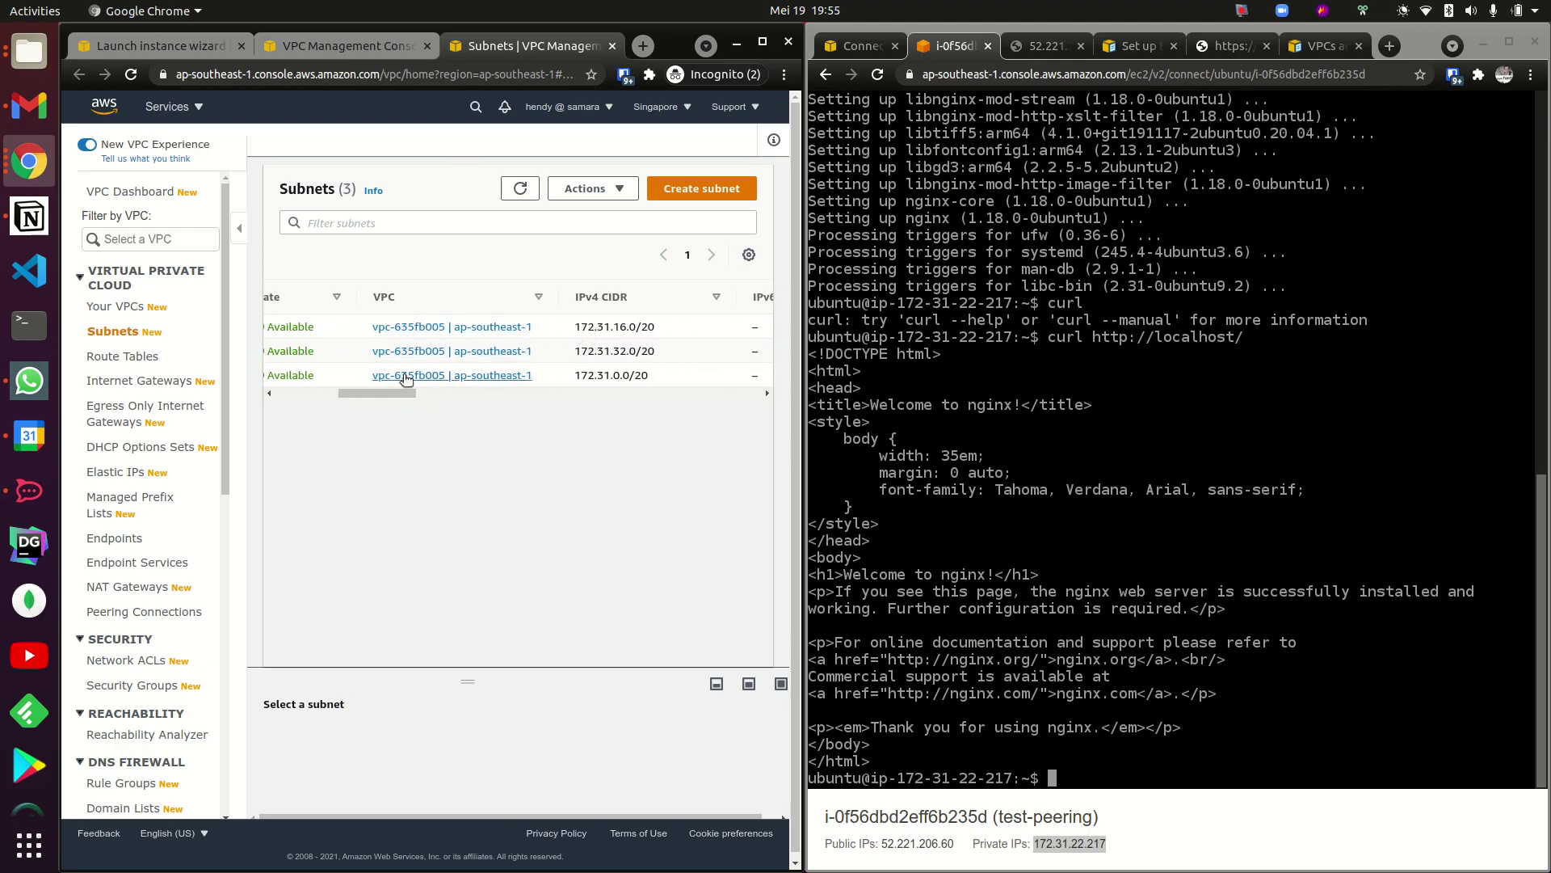
{"action": "scroll", "coordinate": [423, 394], "scroll_direction": "right", "scroll_amount": 1}
{"action": "mouse_move", "coordinate": [424, 390]}
{"action": "left_mouse_down"}
{"action": "mouse_move", "coordinate": [469, 391]}
{"action": "mouse_move", "coordinate": [394, 391]}
{"action": "left_mouse_up"}
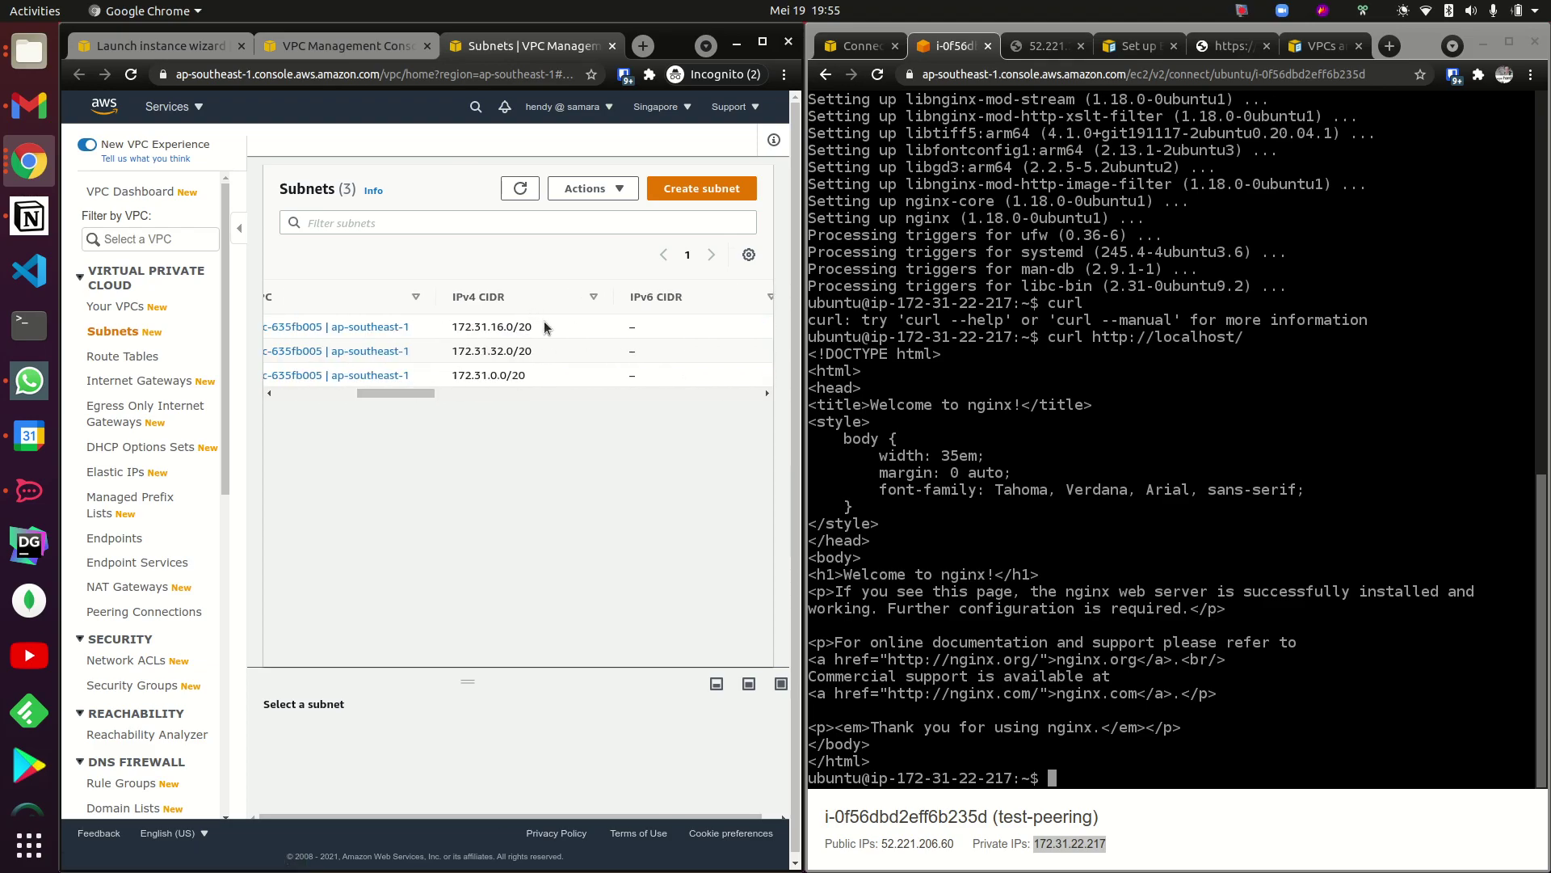
{"action": "left_click_drag", "start_coordinate": [545, 326], "coordinate": [454, 322]}
{"action": "key", "text": "ctrl+c"}
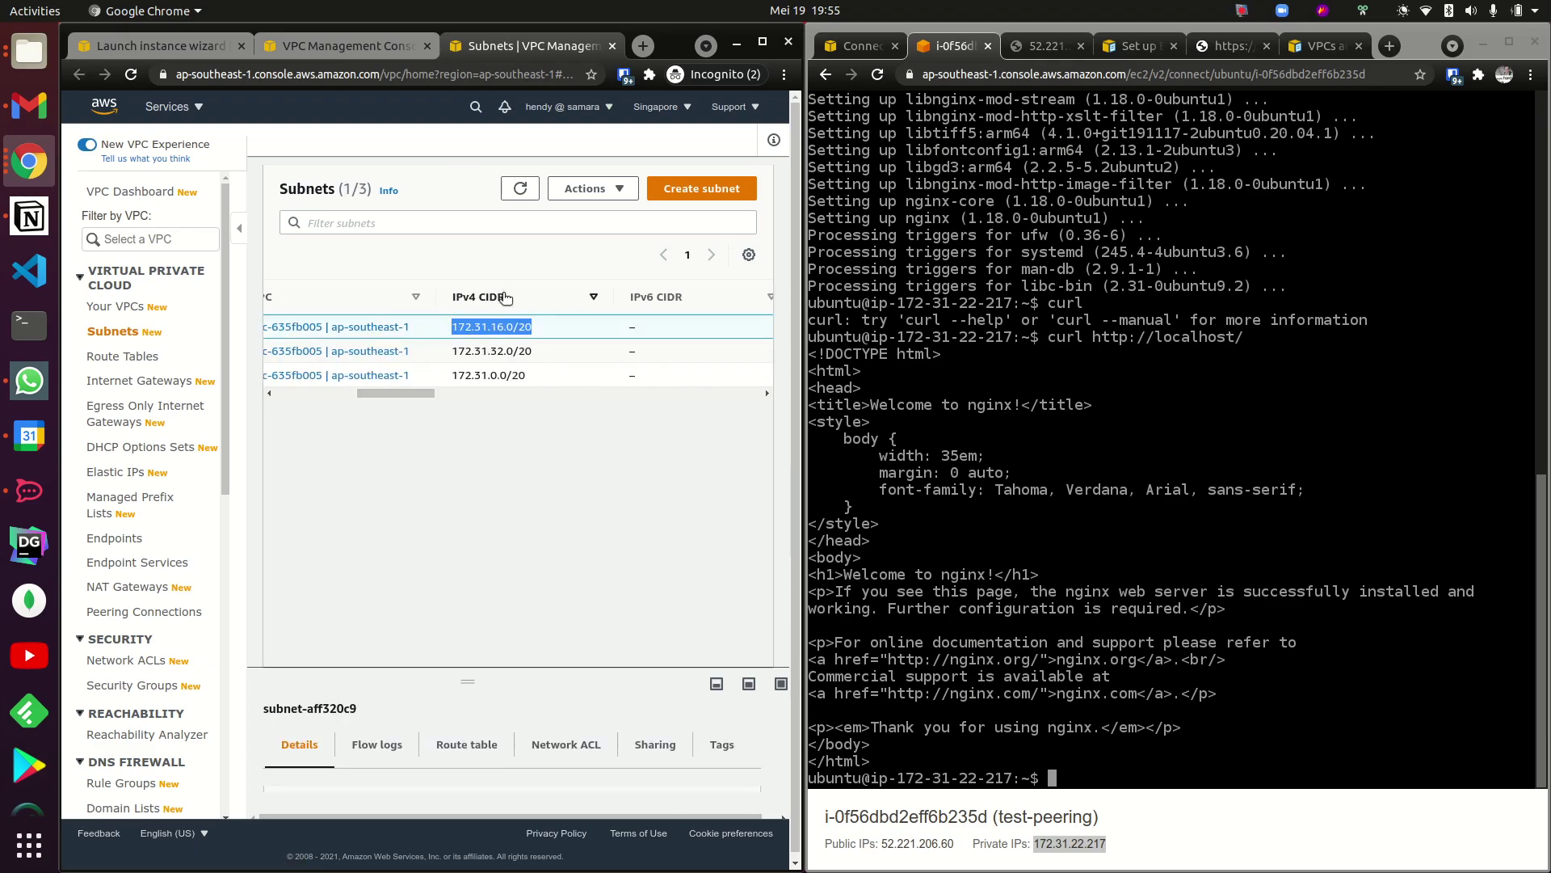
Paste the copied range as the new subnet's IPv4 CIDR block, change it to 172.30.16.0/20, and create the subnet.
{"action": "left_click", "coordinate": [360, 46]}
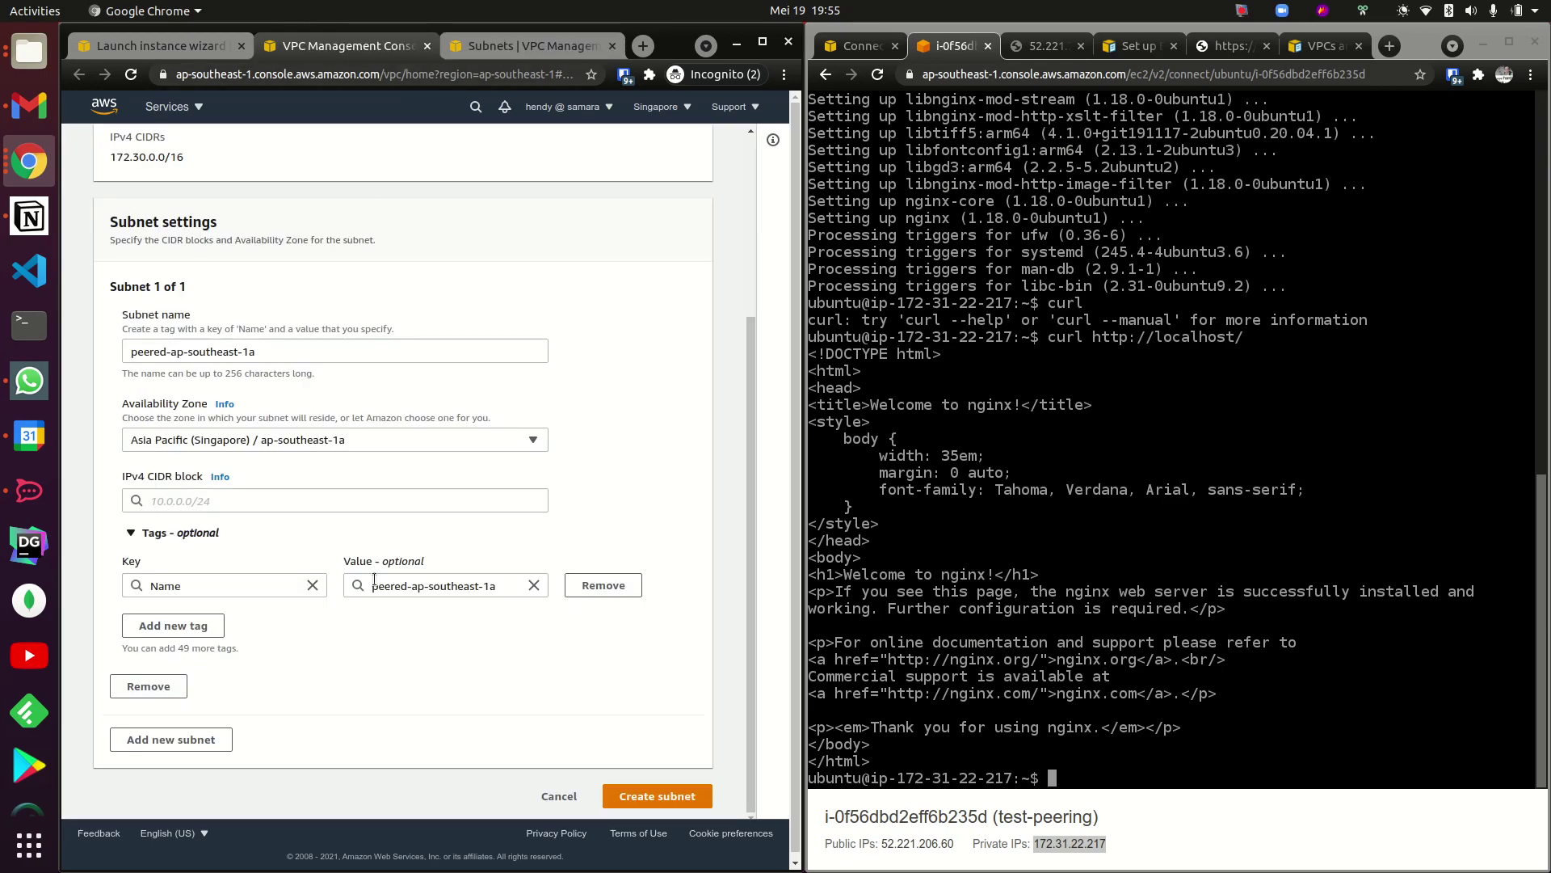
{"action": "left_click", "coordinate": [187, 500]}
{"action": "key", "text": "ctrl+v"}
{"action": "left_click", "coordinate": [186, 500]}
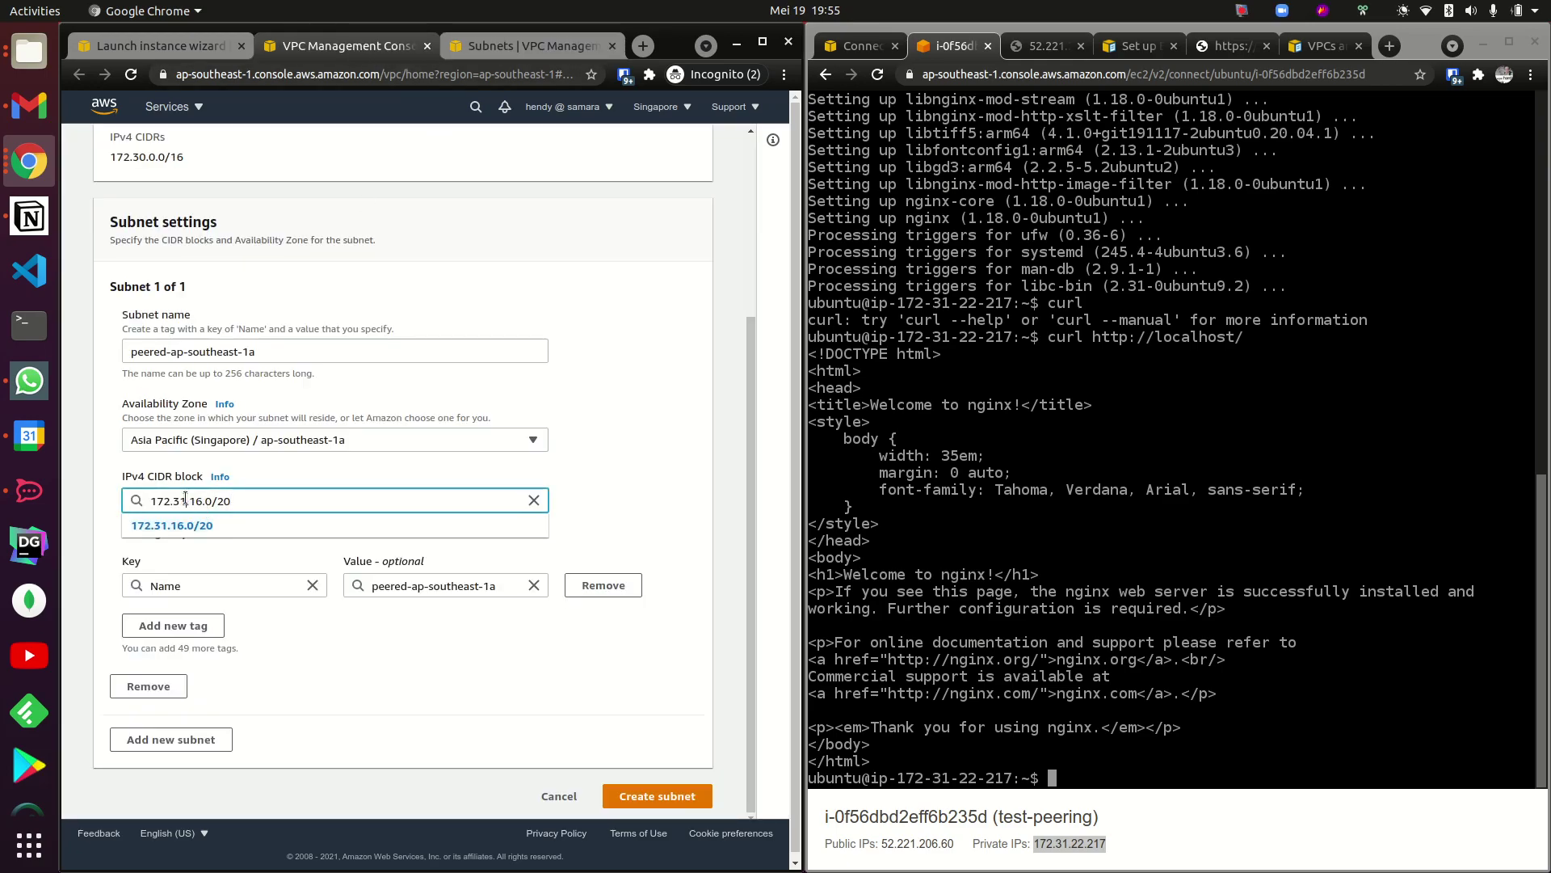
{"action": "key", "text": "BackSpace"}
{"action": "type", "text": "0"}
{"action": "left_click", "coordinate": [219, 529]}
{"action": "left_click", "coordinate": [618, 491]}
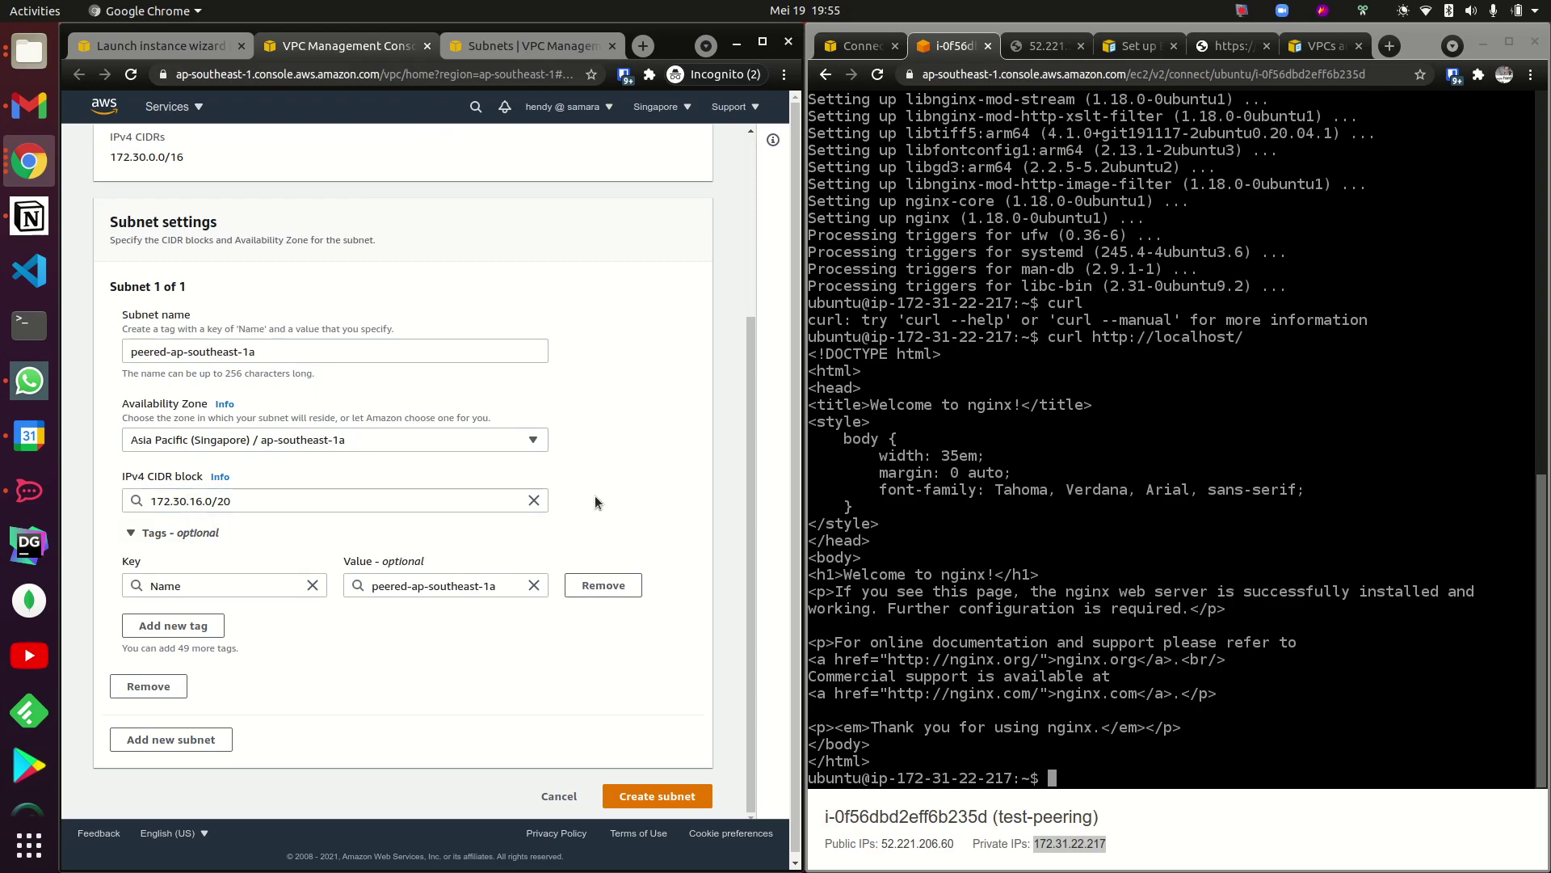
{"action": "left_click", "coordinate": [657, 791]}
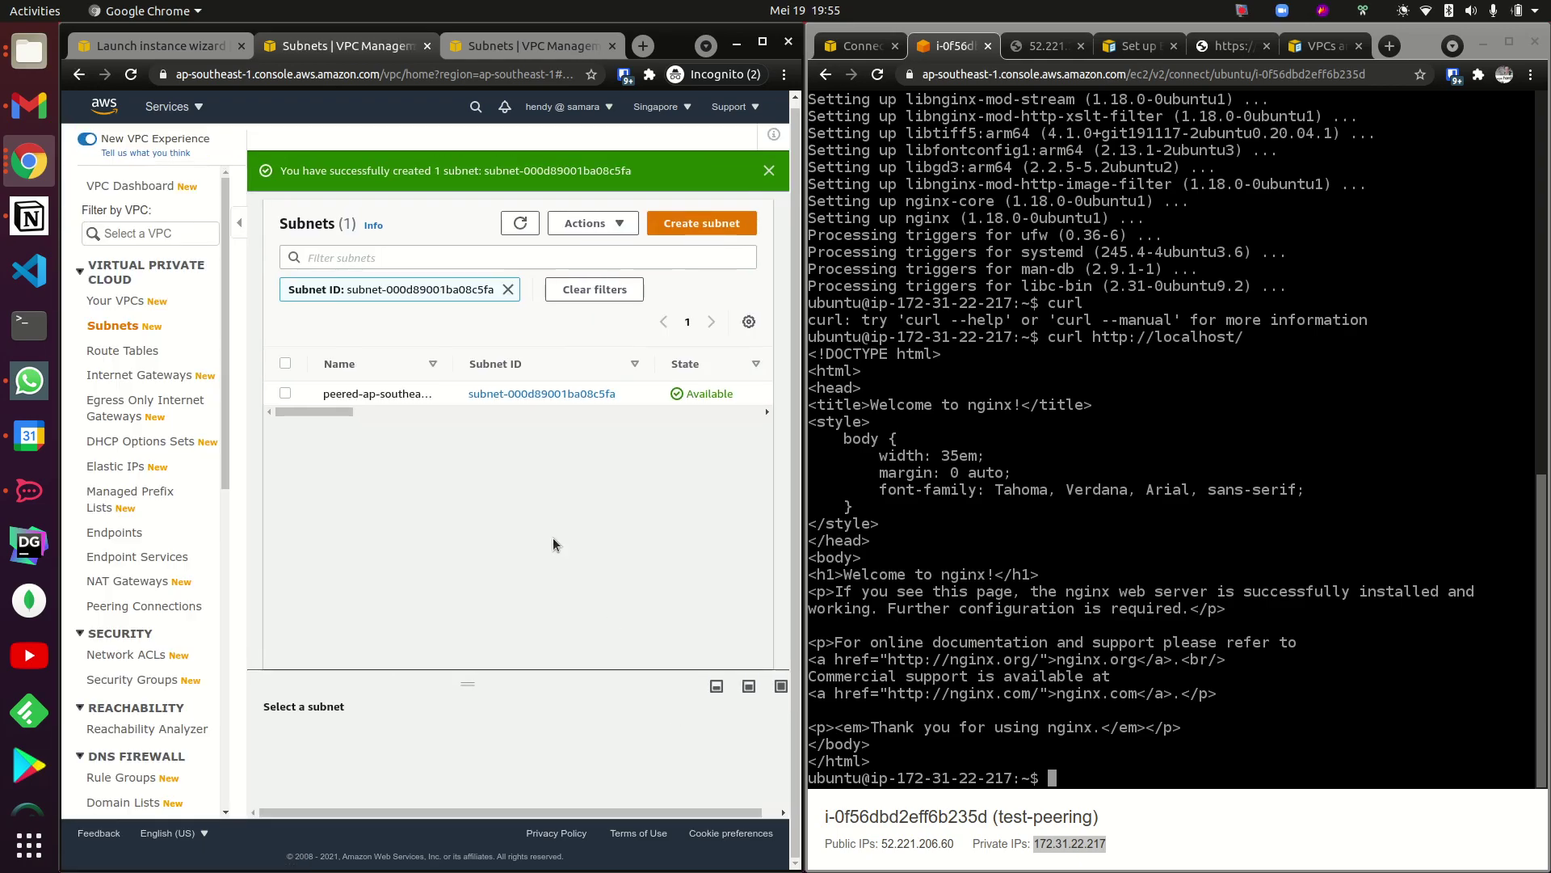
Return to the launch wizard, refresh the network list, and select the peered VPC with its peered-ap-southeast-1a subnet.
{"action": "left_click", "coordinate": [186, 54]}
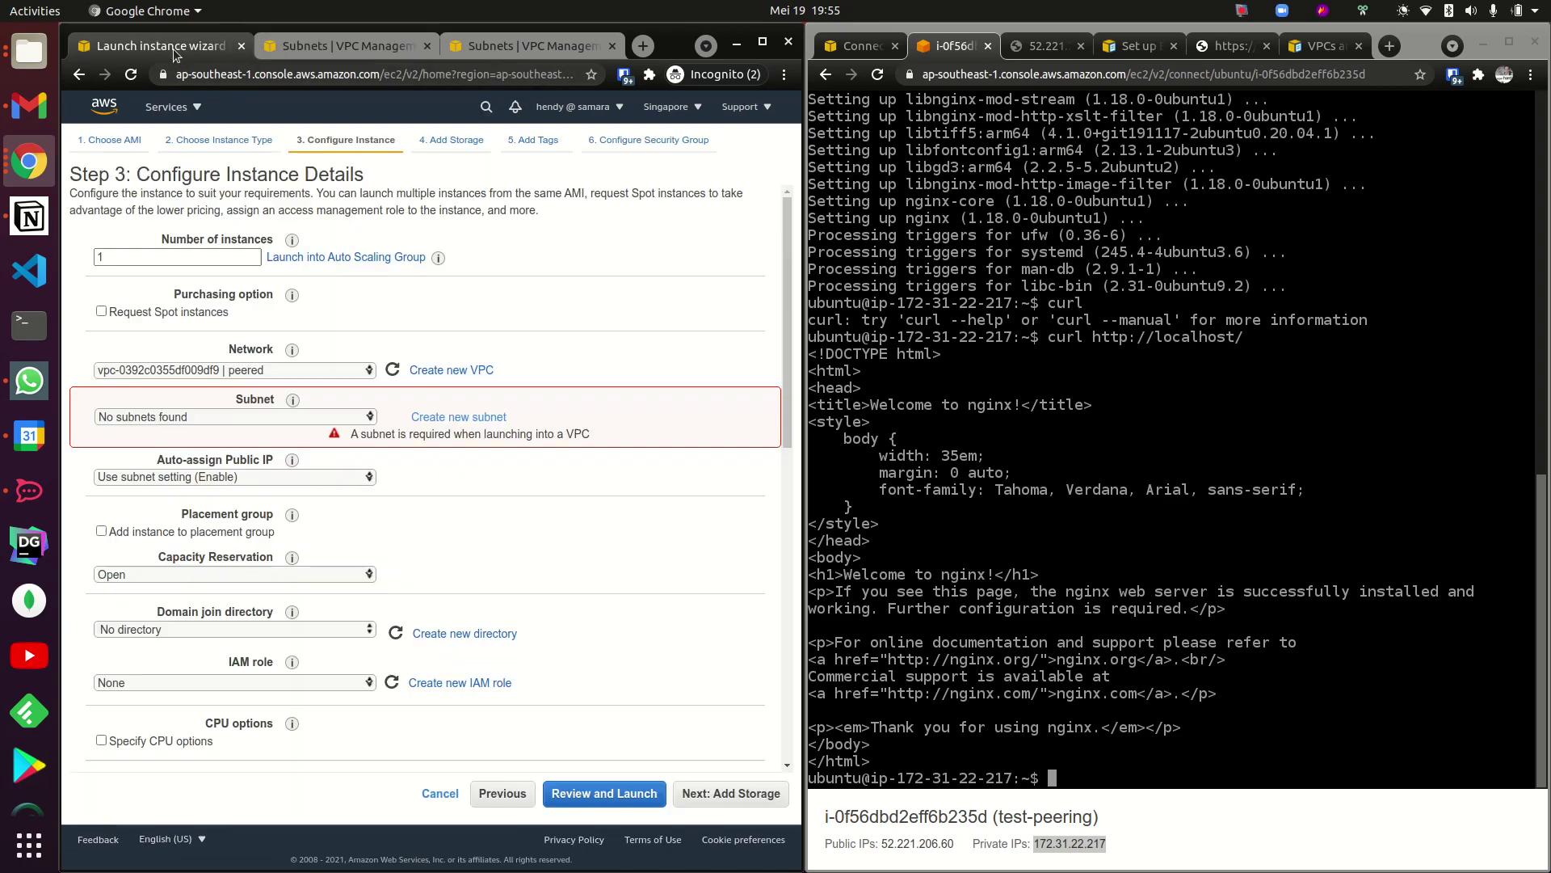
{"action": "left_click", "coordinate": [365, 418]}
{"action": "left_click", "coordinate": [315, 432]}
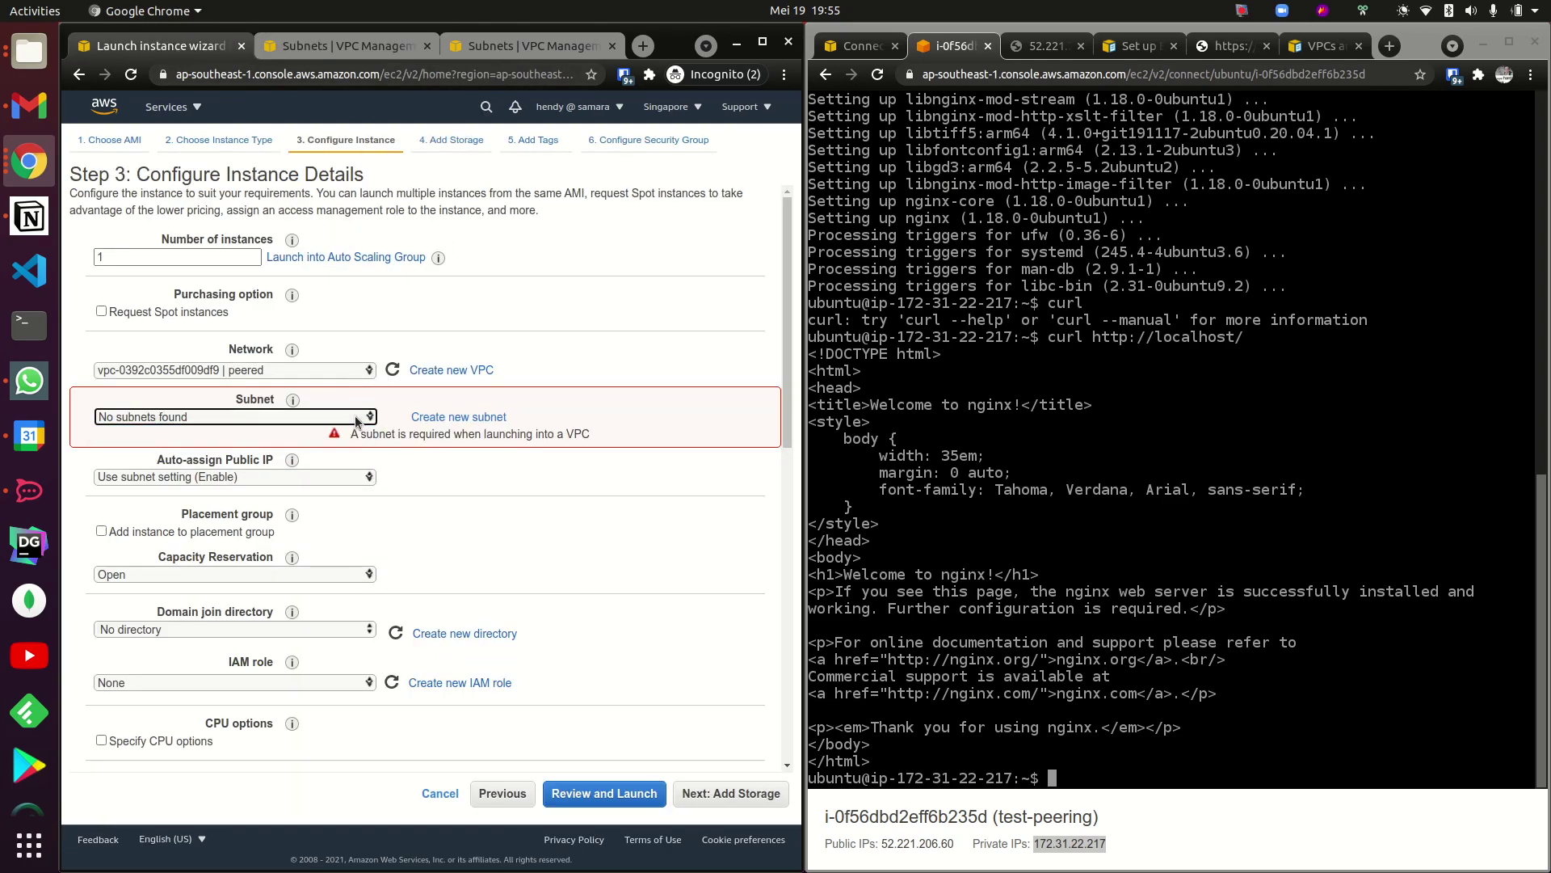
{"action": "left_click", "coordinate": [393, 370]}
{"action": "left_click", "coordinate": [319, 372]}
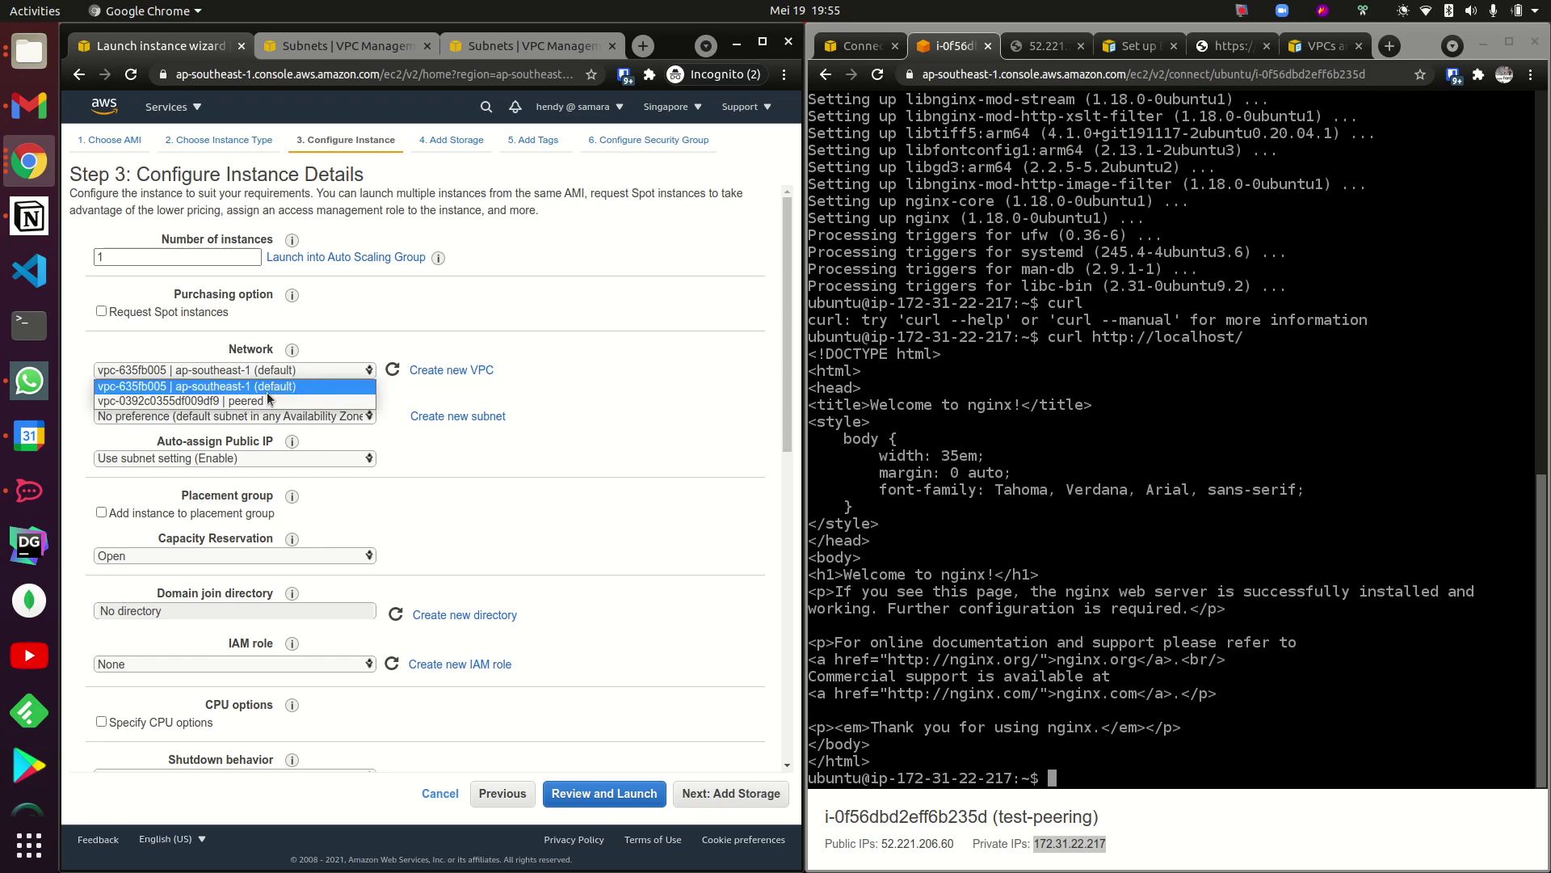
{"action": "left_click", "coordinate": [267, 392]}
{"action": "left_click", "coordinate": [325, 417]}
{"action": "left_click", "coordinate": [249, 436]}
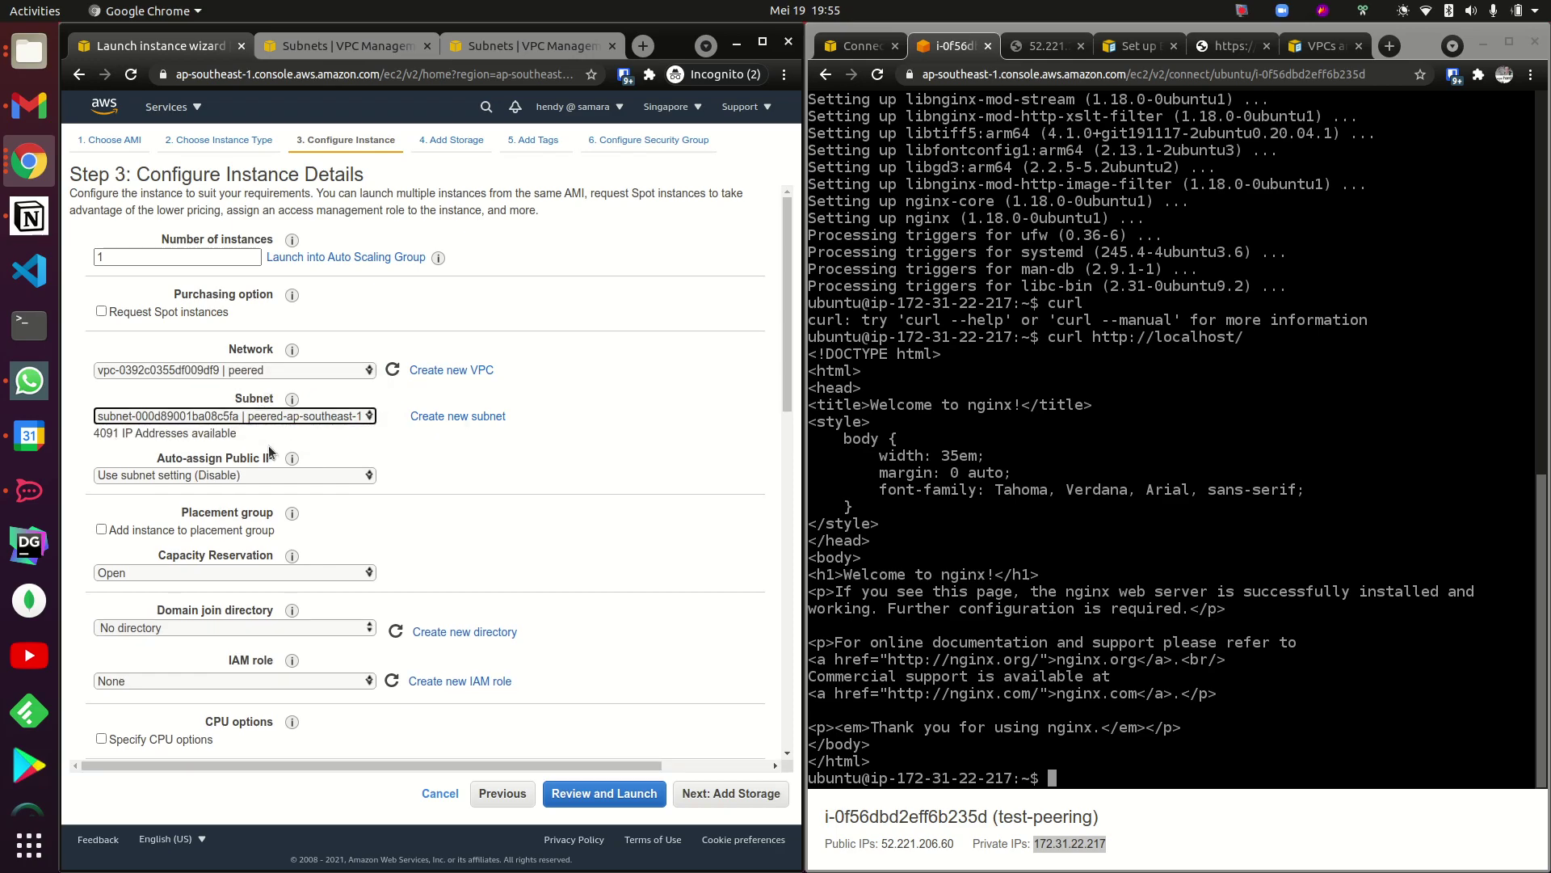
Look through the remaining instance details down to the user data and continue to the storage settings.
{"action": "left_click", "coordinate": [395, 463]}
{"action": "scroll", "coordinate": [404, 461], "scroll_direction": "down", "scroll_amount": 2}
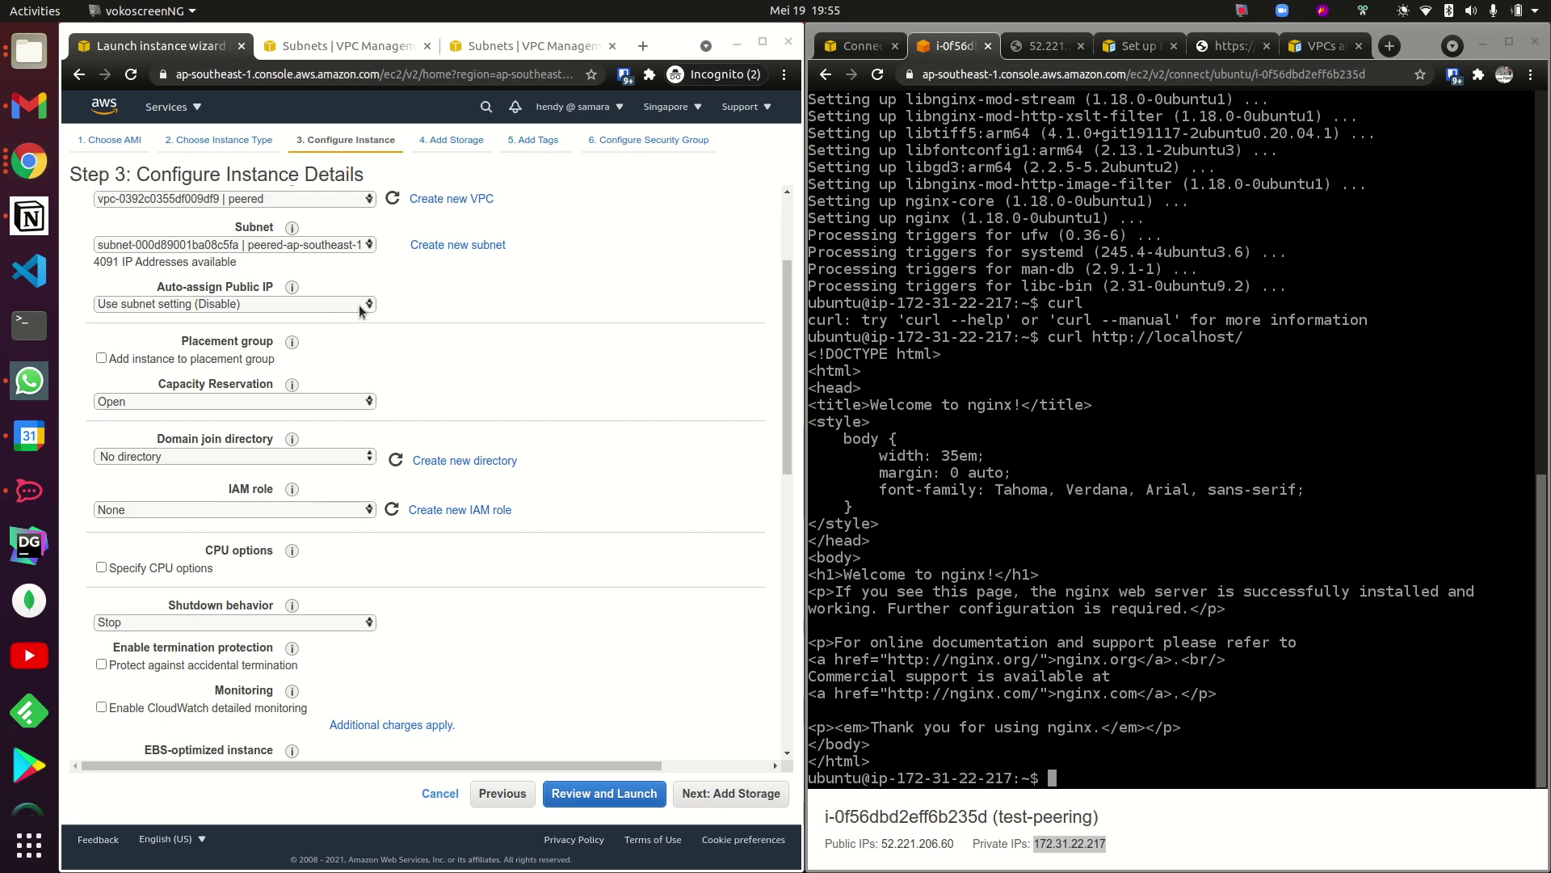
{"action": "left_click_drag", "start_coordinate": [783, 333], "coordinate": [732, 655]}
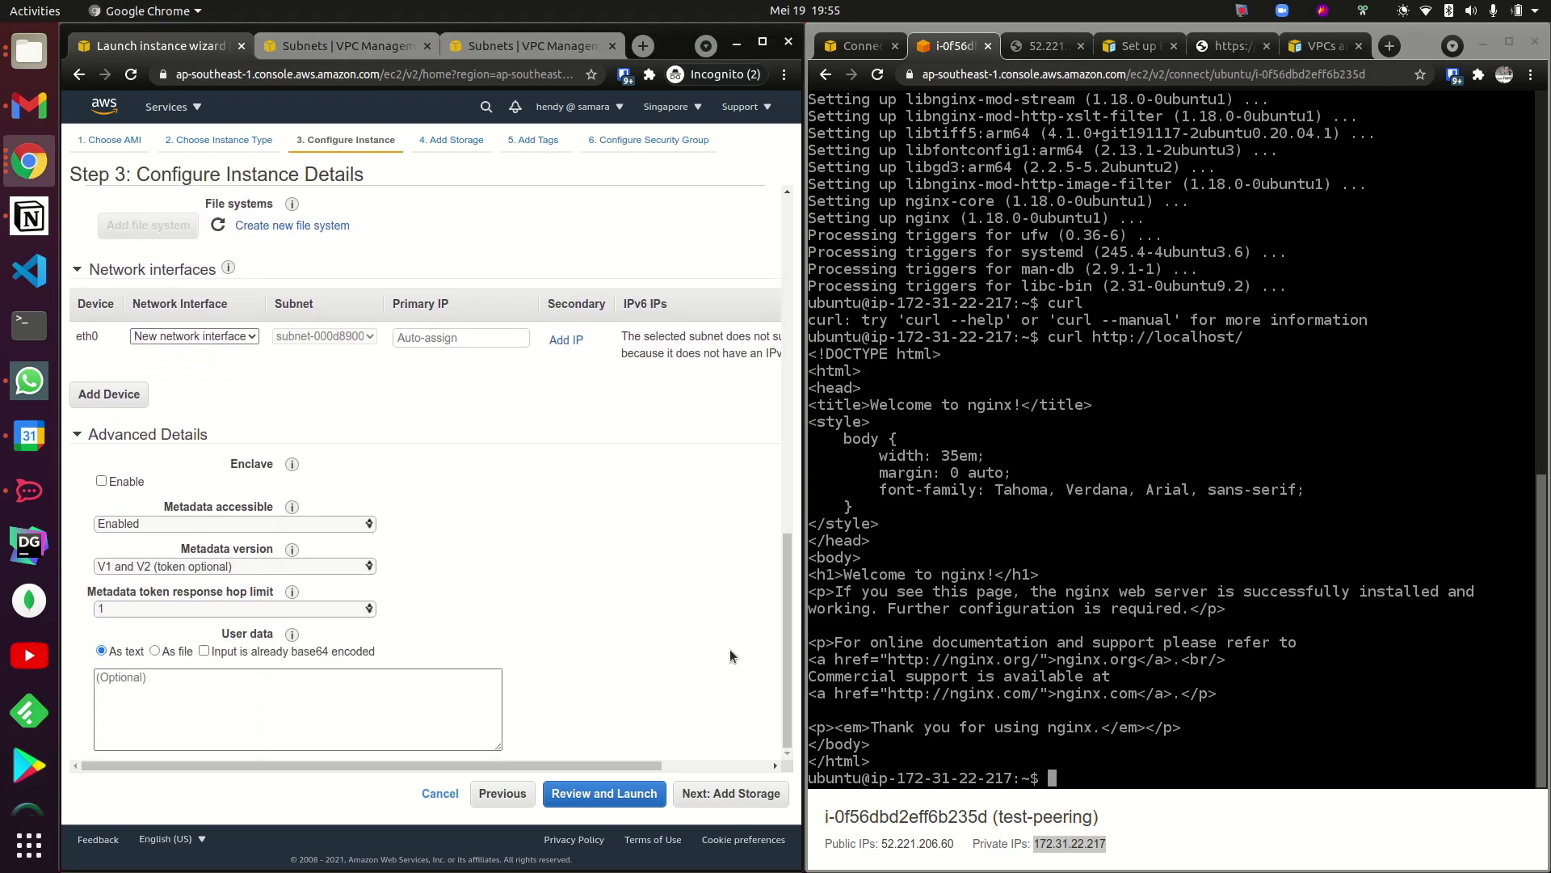
{"action": "left_click", "coordinate": [727, 793]}
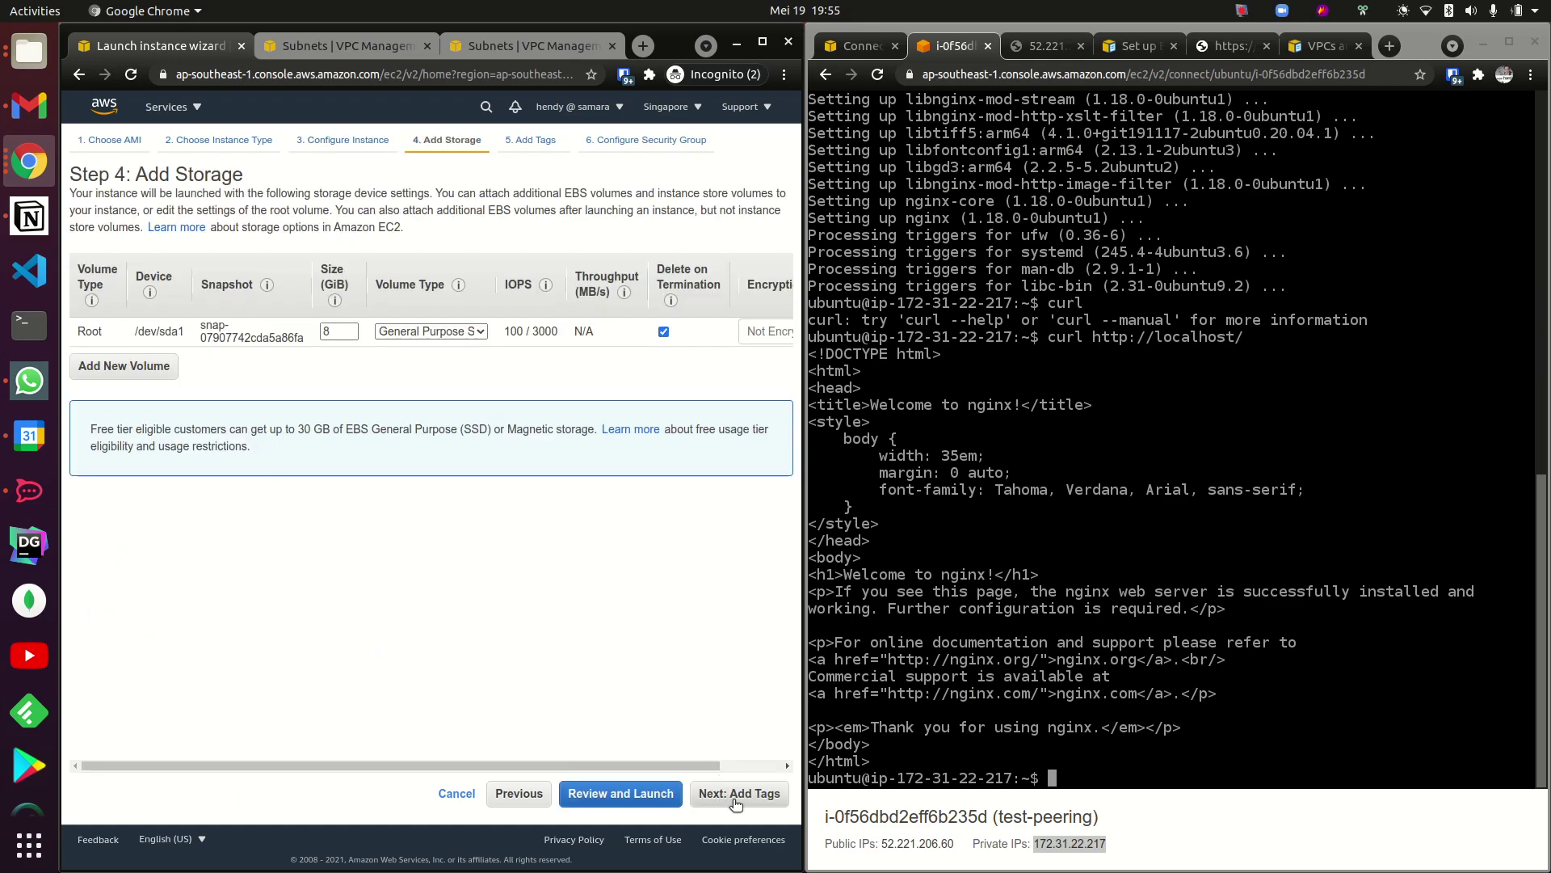
Continue to the tags, add a Name tag with the value test-peering-to-lovia, and proceed to the security group configuration.
{"action": "left_click", "coordinate": [735, 796]}
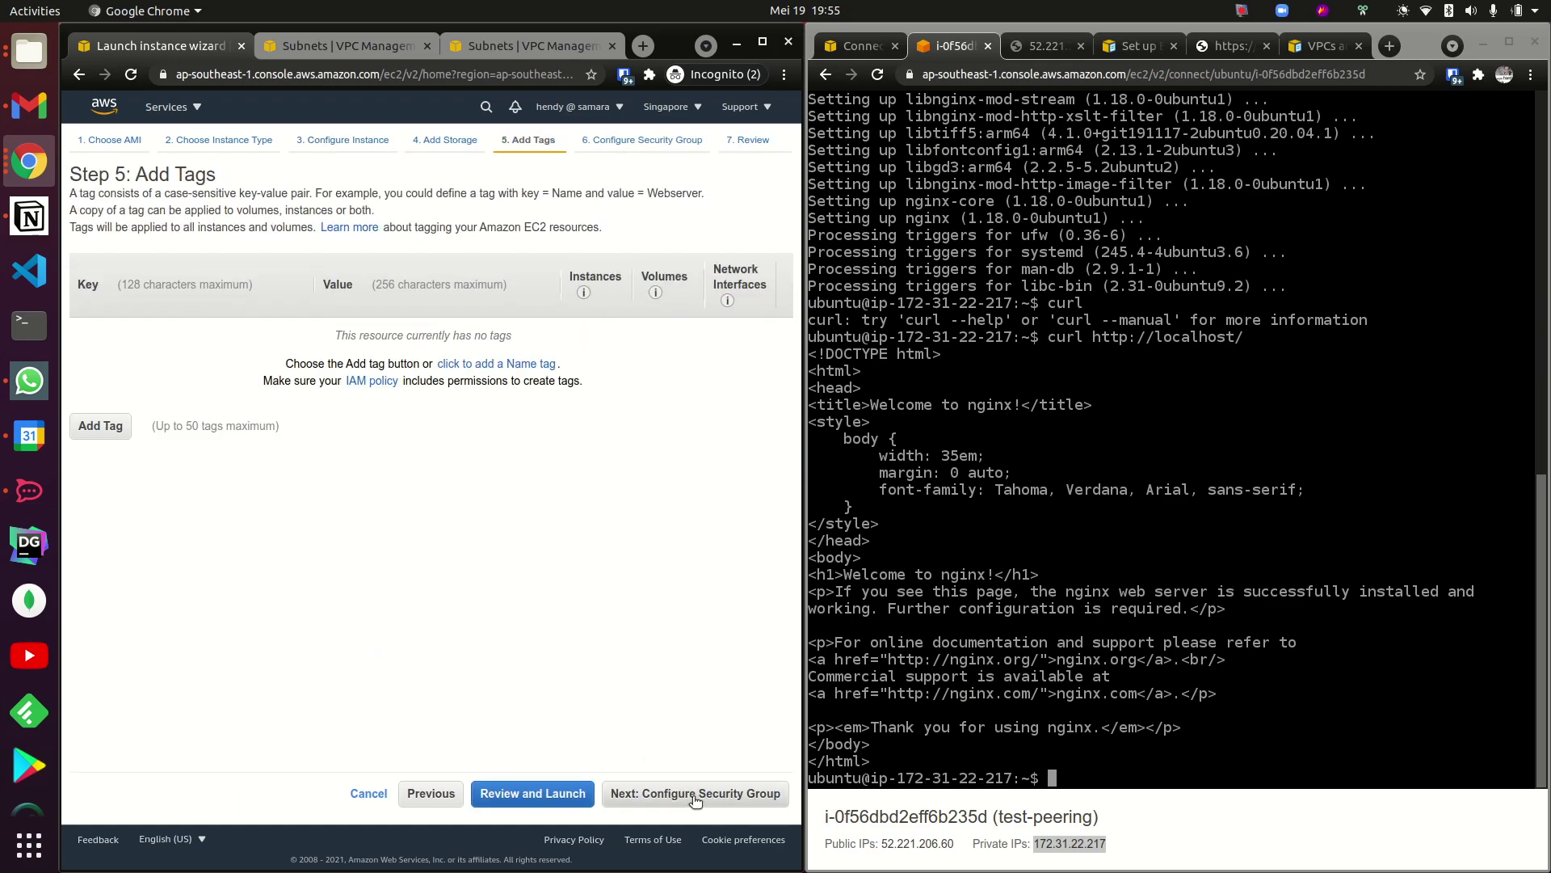
{"action": "left_click", "coordinate": [485, 364]}
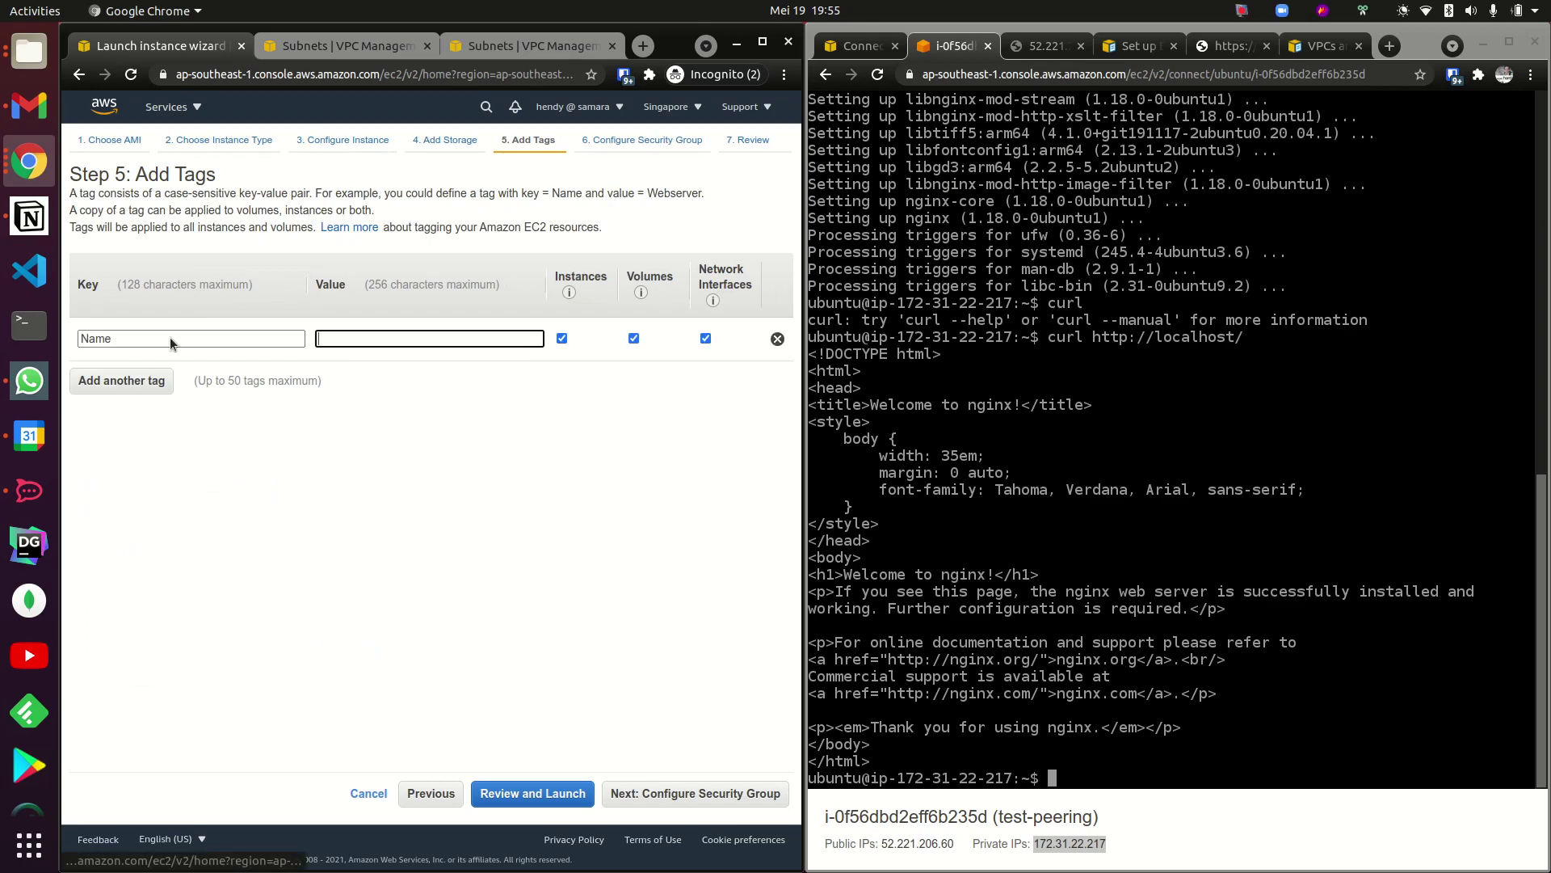
{"action": "left_click", "coordinate": [402, 343]}
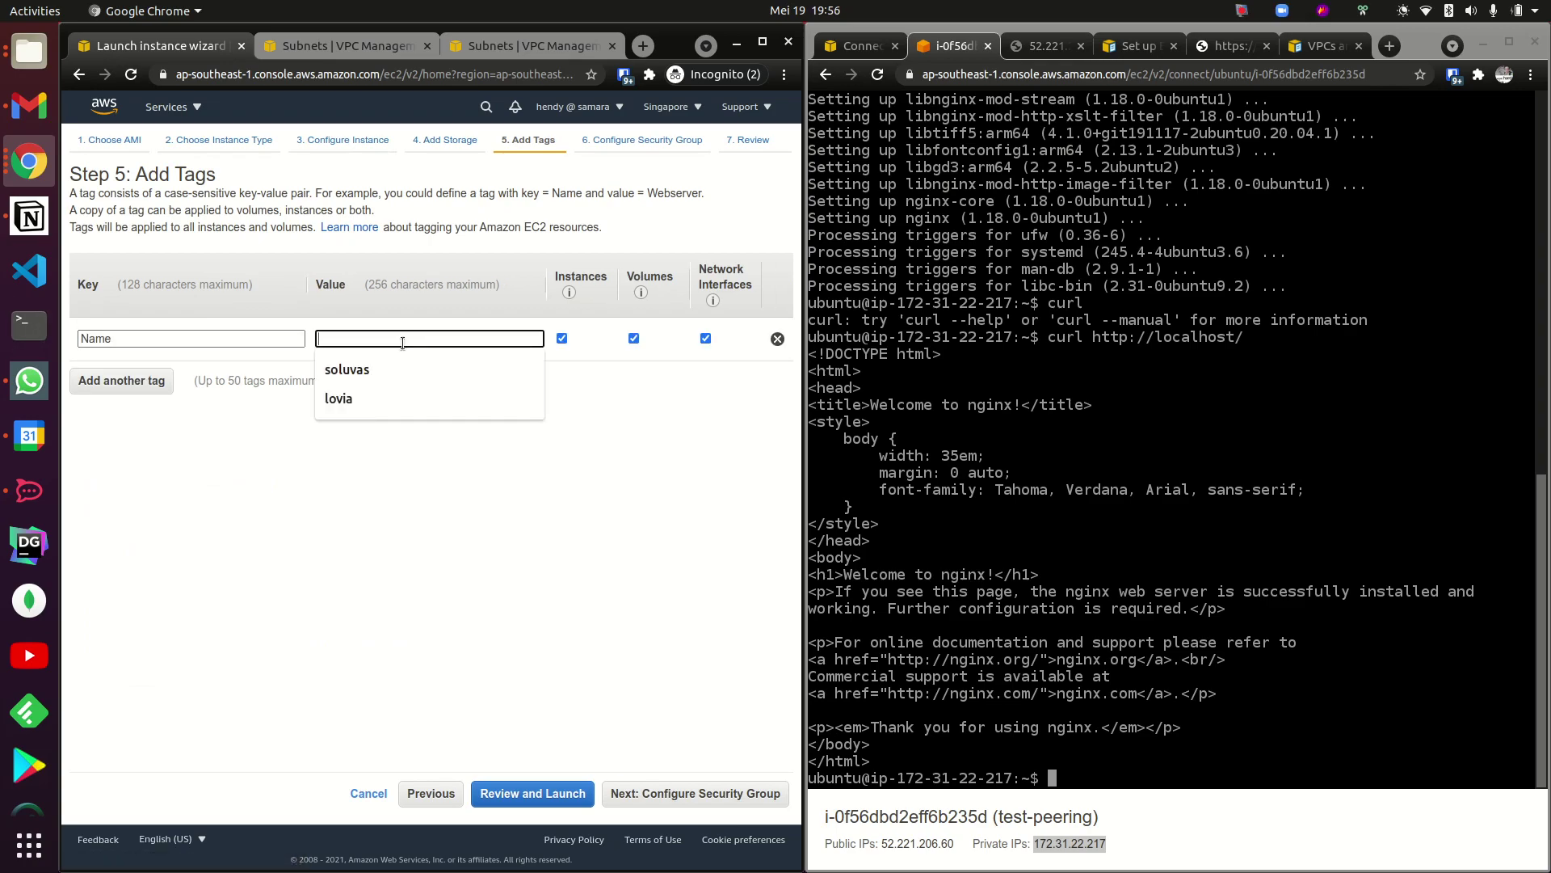
{"action": "type", "text": "test-peering-to-lovia"}
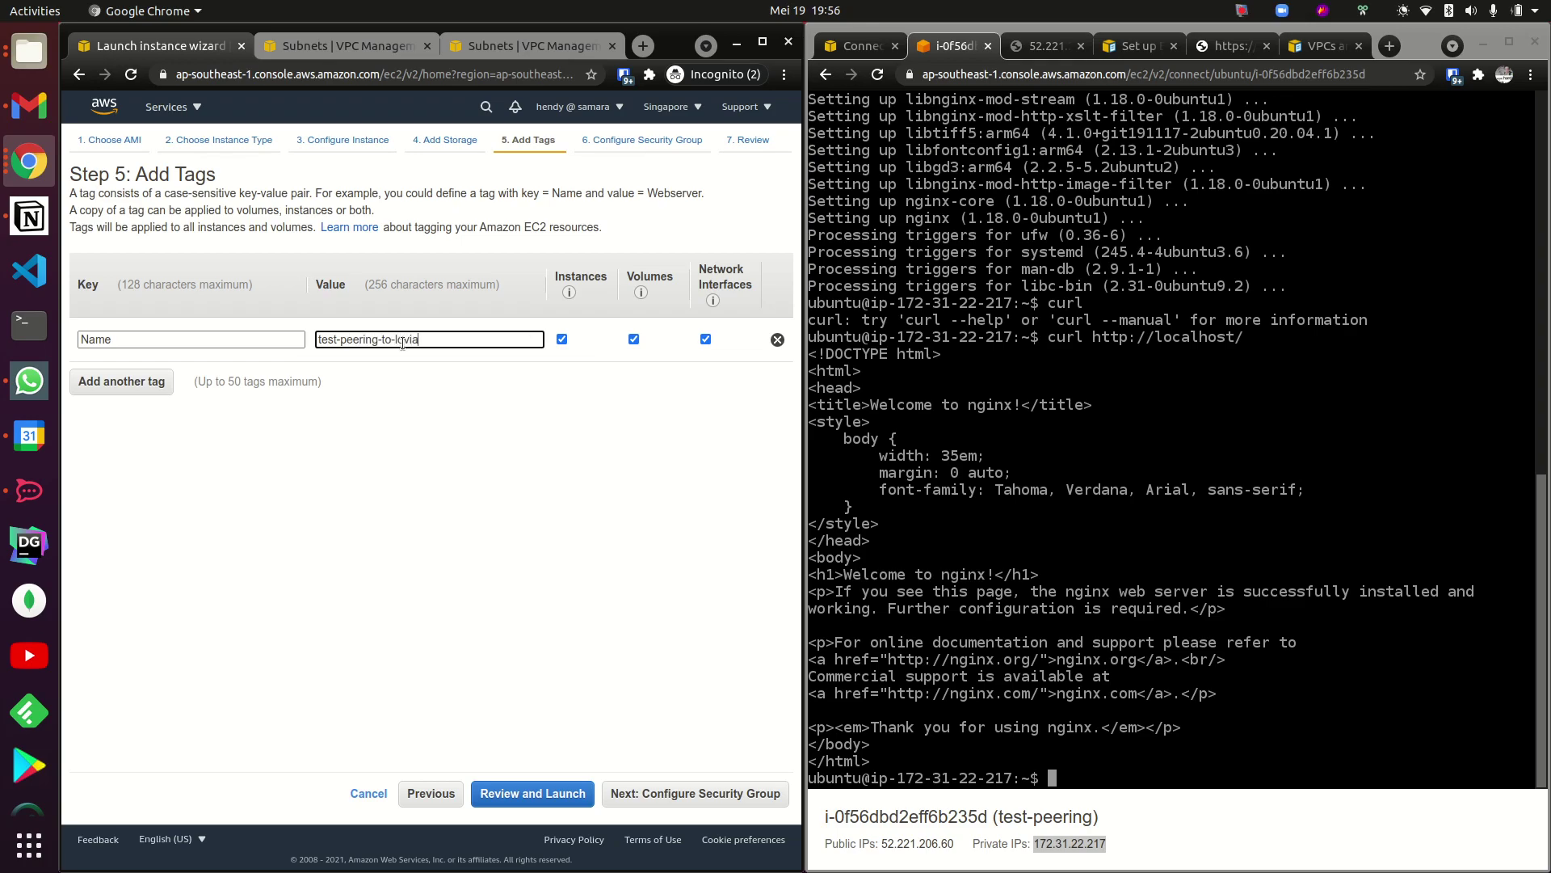
{"action": "left_click", "coordinate": [670, 792]}
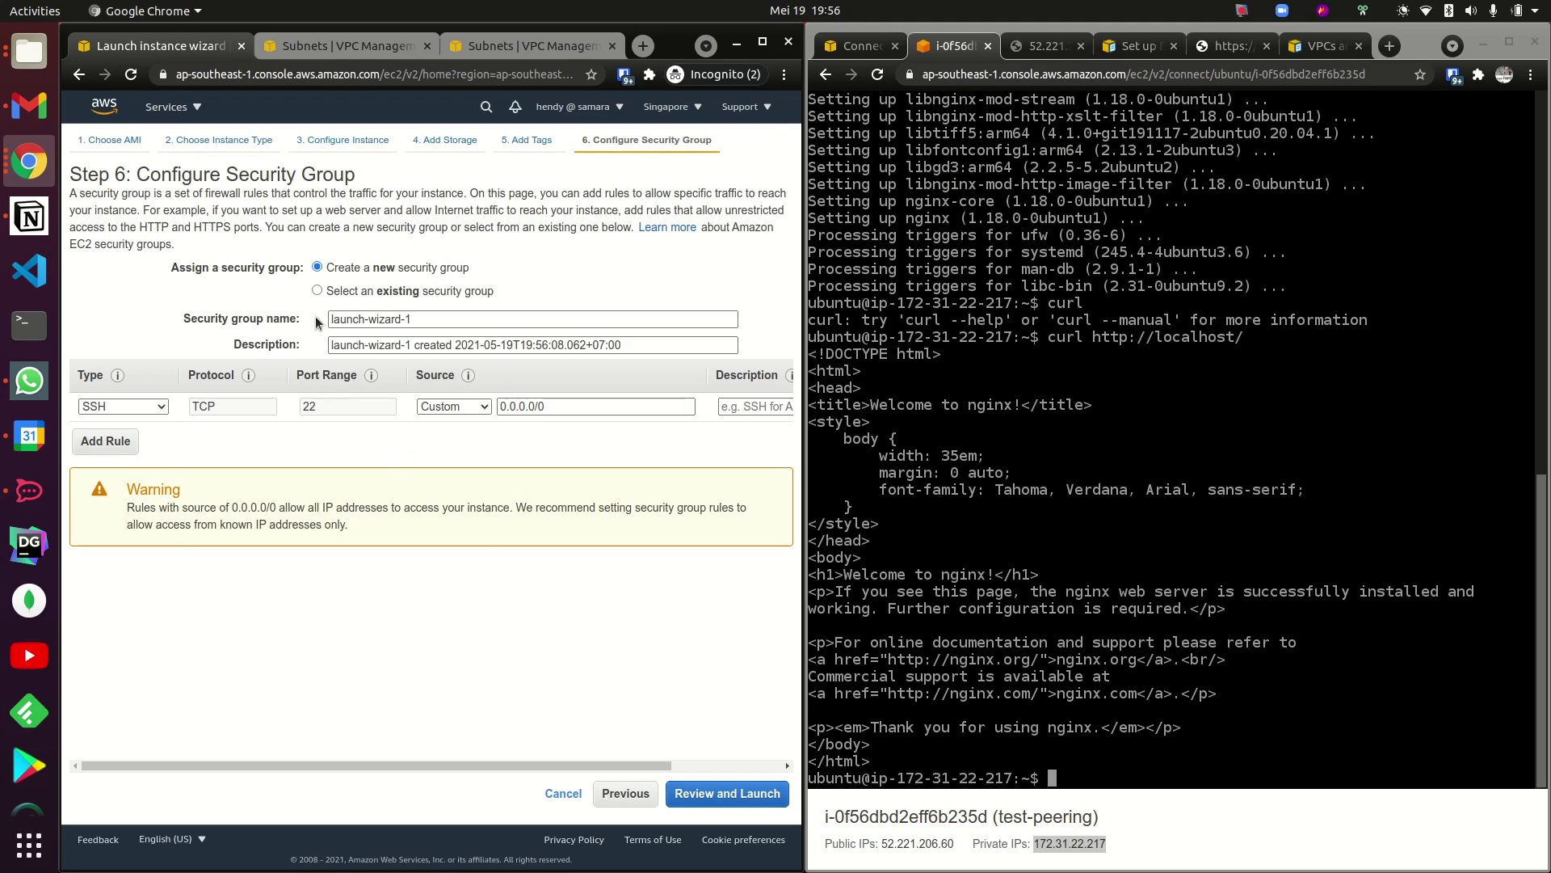
{"action": "left_click", "coordinate": [317, 291]}
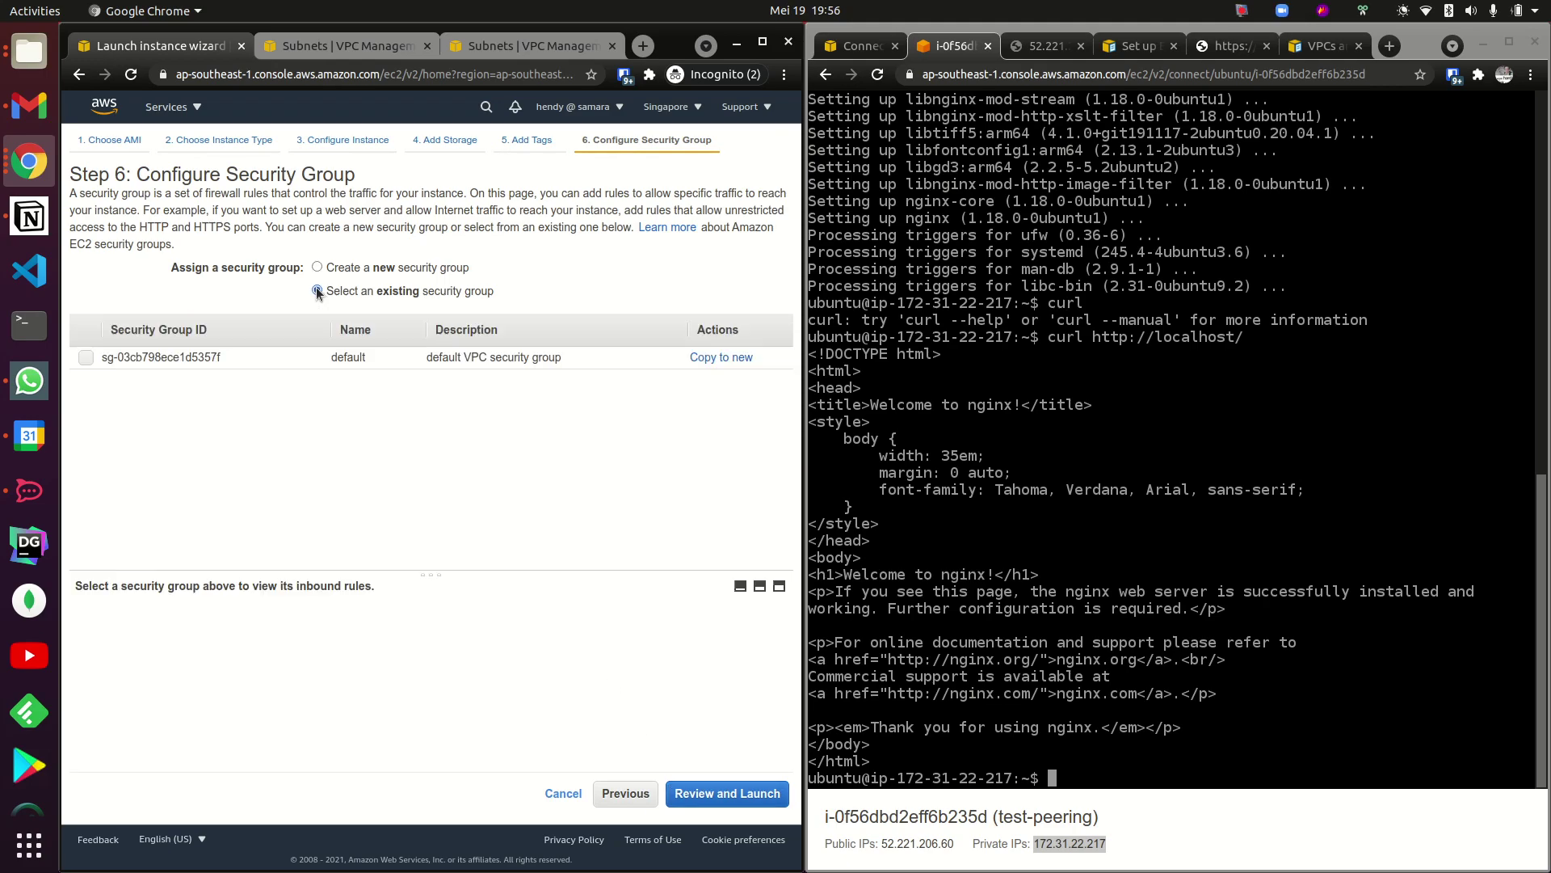
{"action": "left_click", "coordinate": [85, 357]}
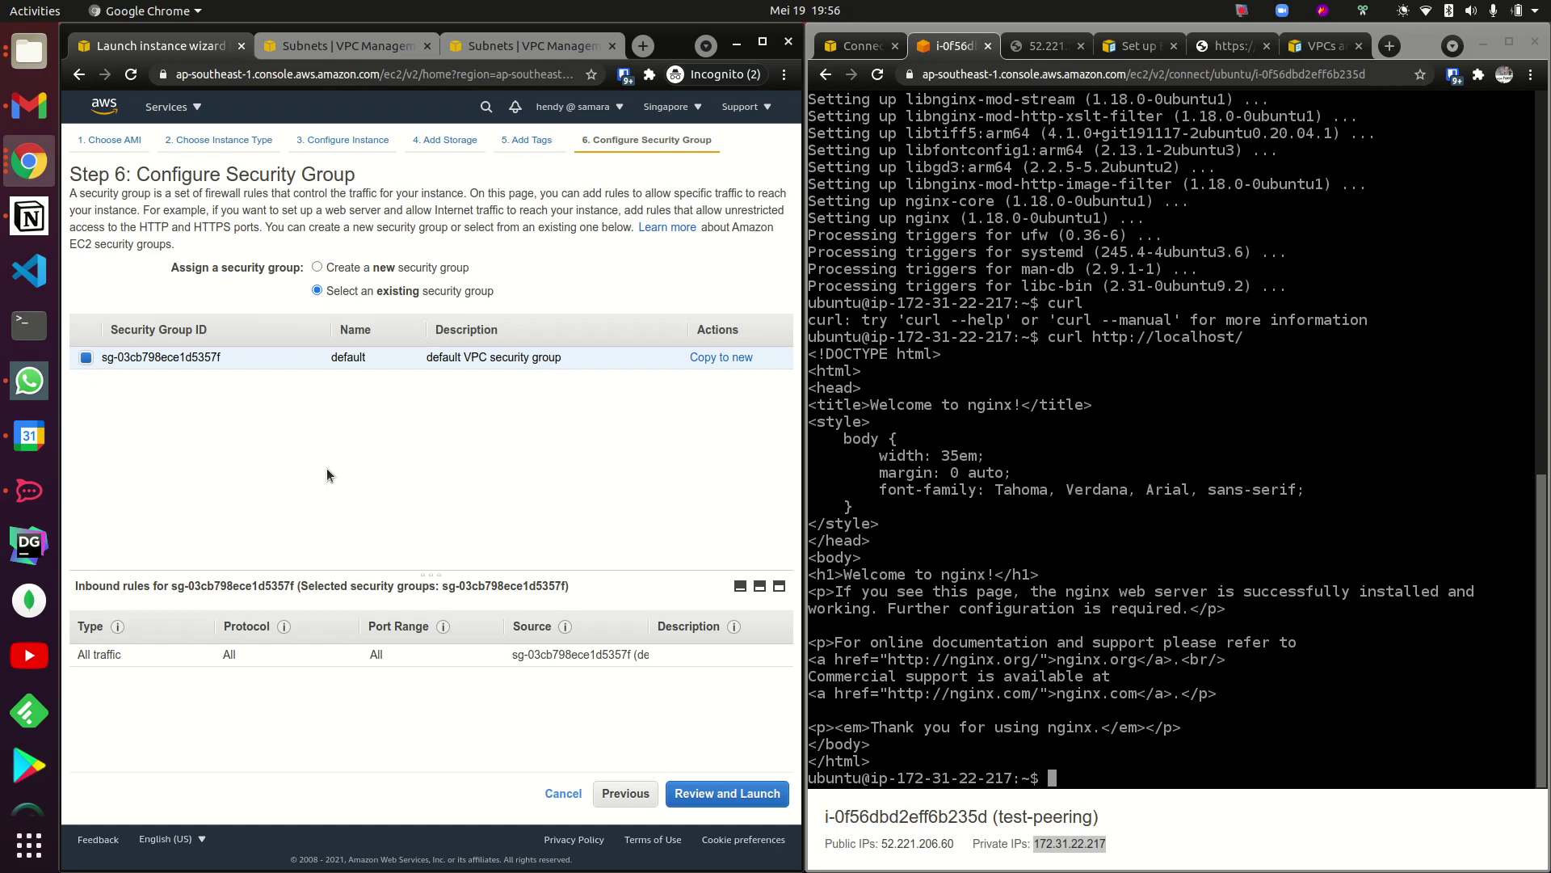
{"action": "left_click", "coordinate": [316, 268]}
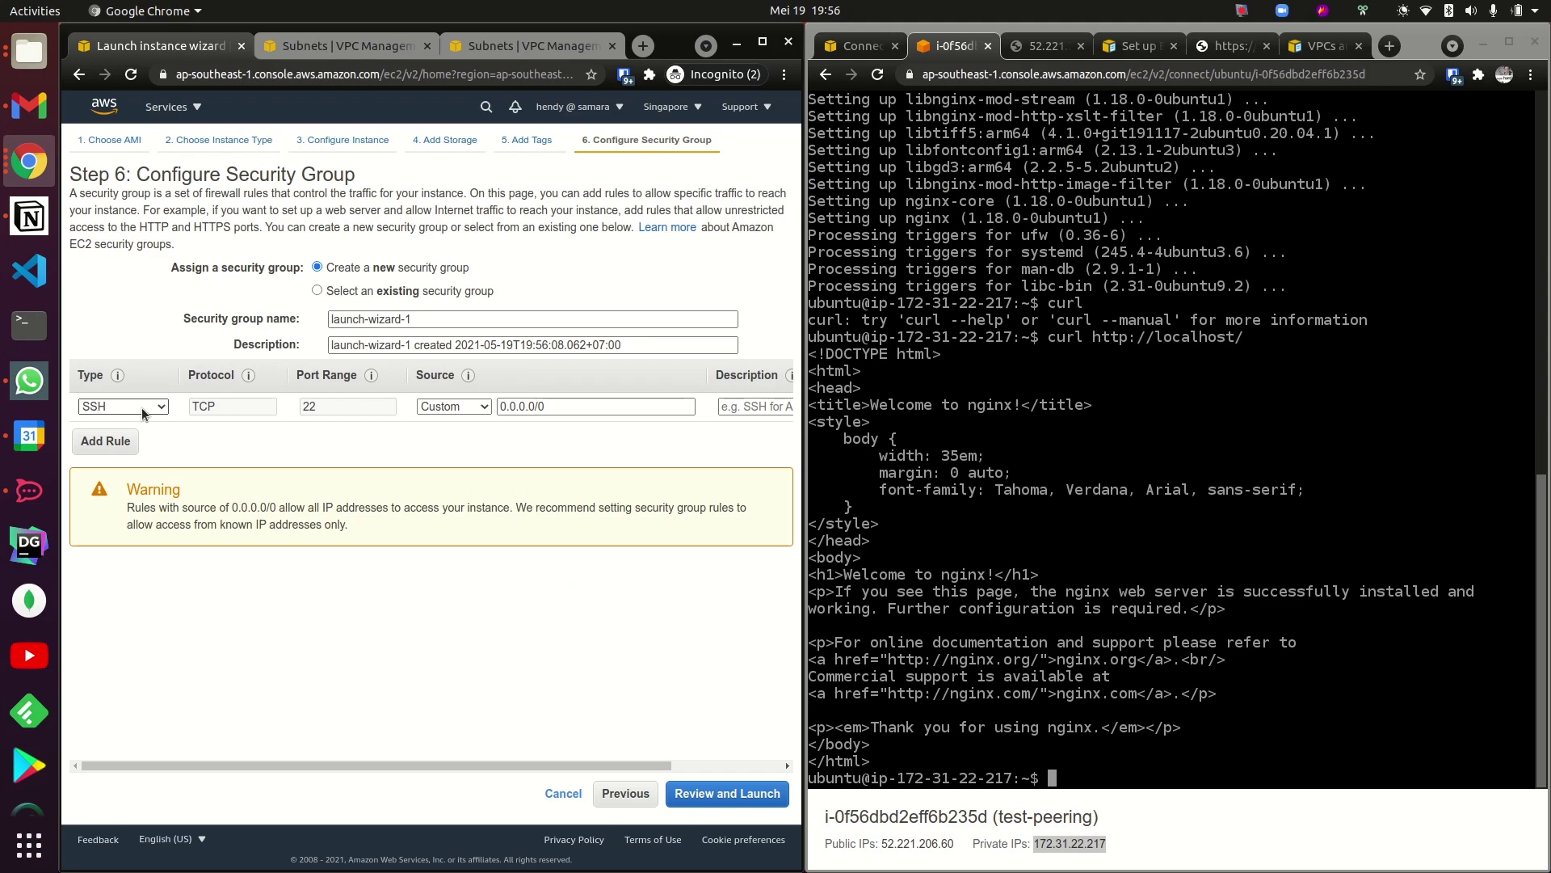
Set the SSH rule's source to Anywhere and name the new security group ssh-server-public.
{"action": "left_click", "coordinate": [485, 406]}
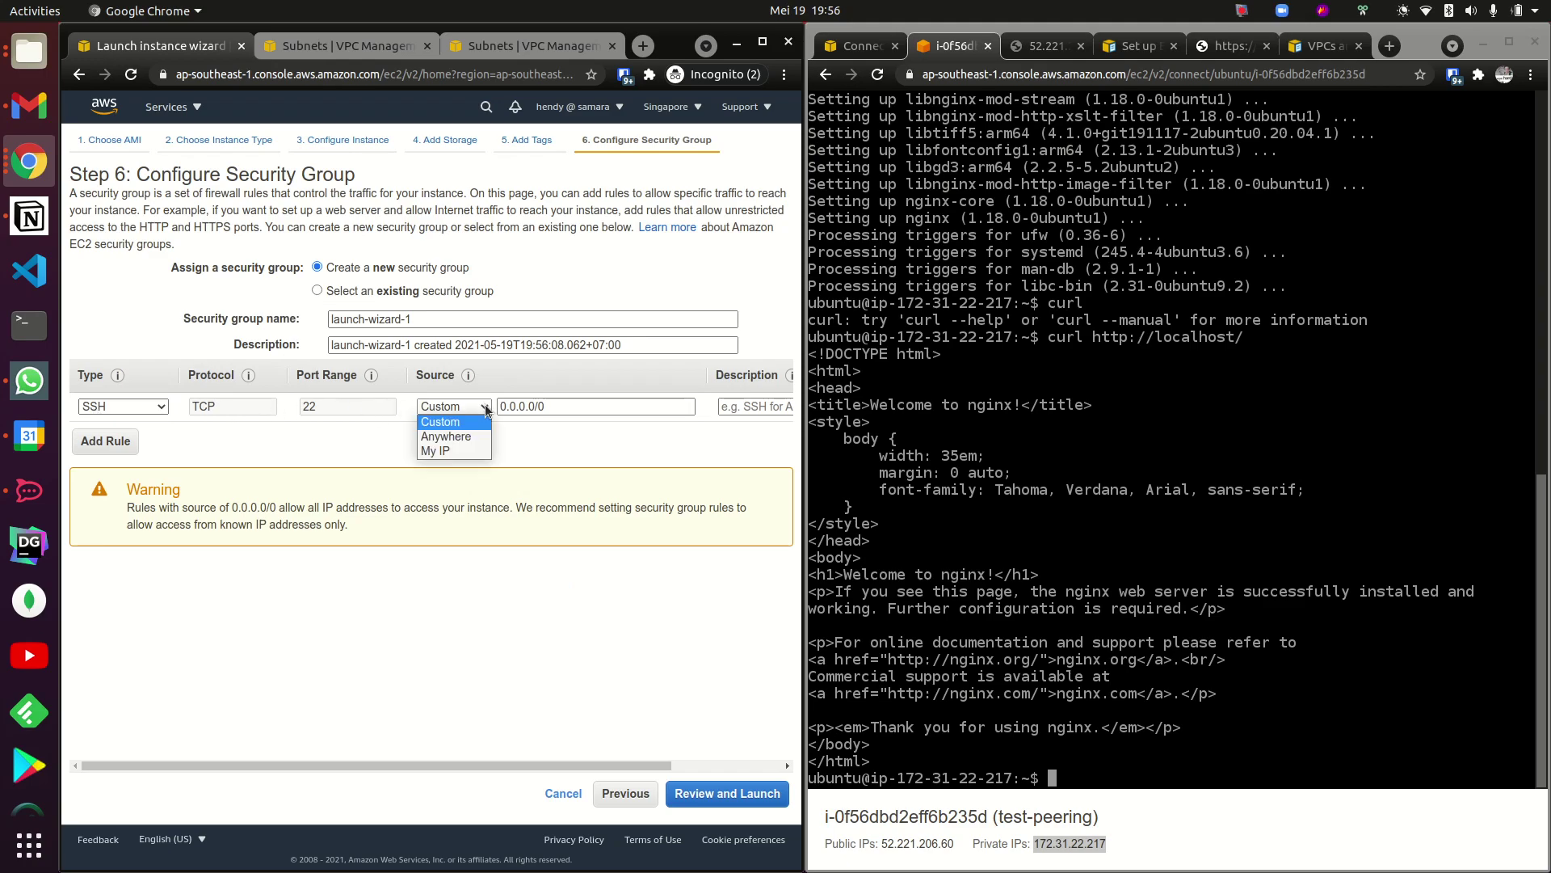
{"action": "left_click", "coordinate": [451, 437]}
{"action": "triple_click", "coordinate": [419, 319]}
{"action": "type", "text": "ssh-server-"}
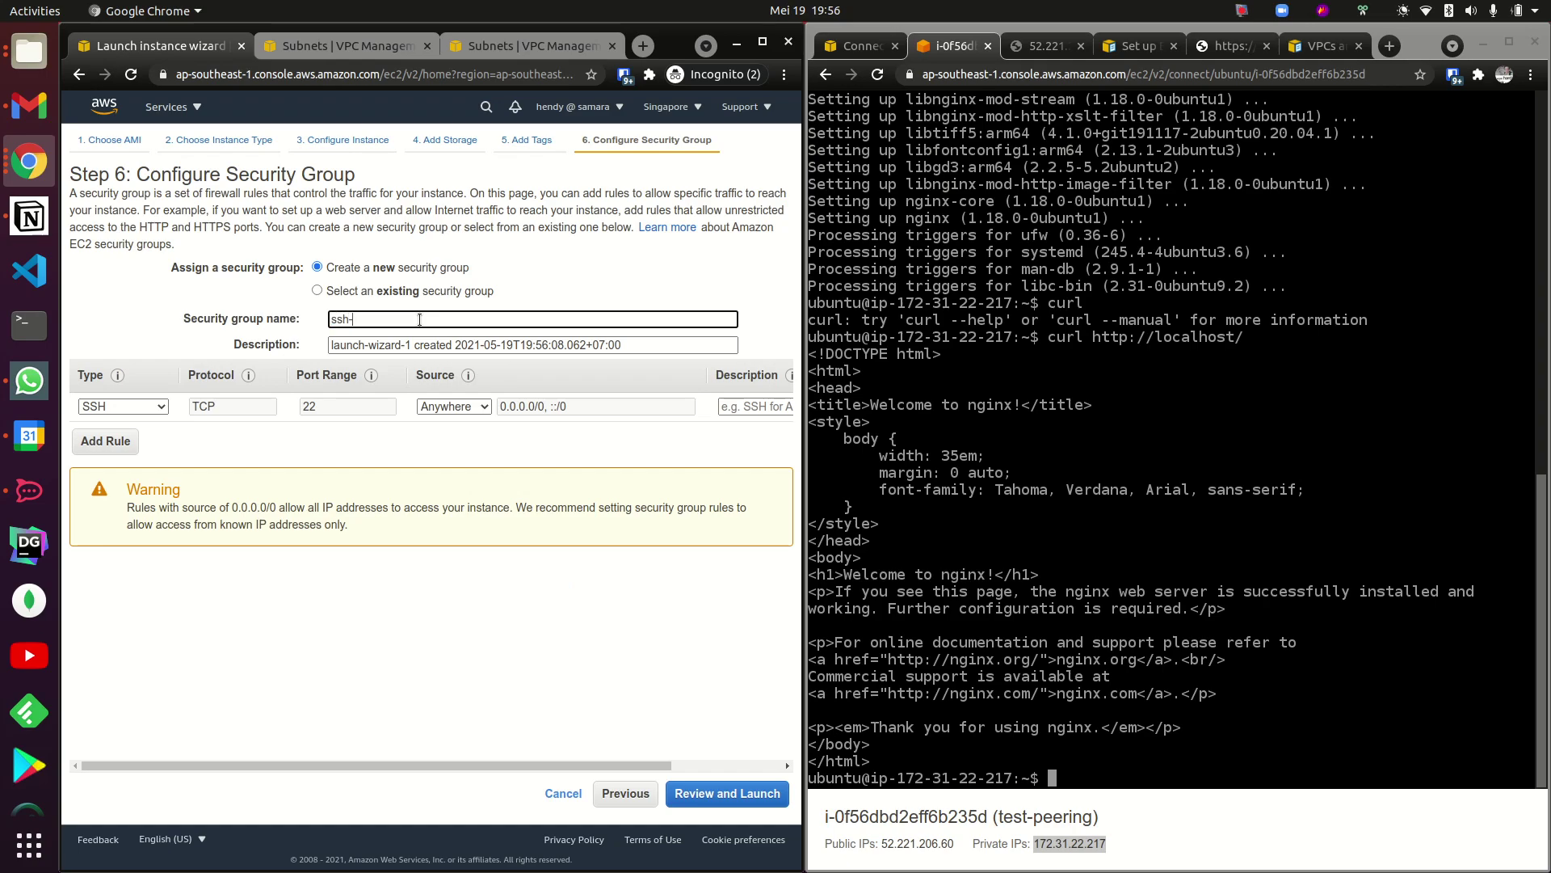
{"action": "type", "text": "public"}
Replace the generic name at the start of the security group's description with ssh-server-public and proceed to the launch review.
{"action": "key", "text": "ctrl+shift+Left"}
{"action": "key", "text": "ctrl+shift+Left"}
{"action": "key", "text": "ctrl+shift+Left"}
{"action": "key", "text": "ctrl+c"}
{"action": "left_click_drag", "start_coordinate": [412, 345], "coordinate": [230, 347]}
{"action": "key", "text": "ctrl+v"}
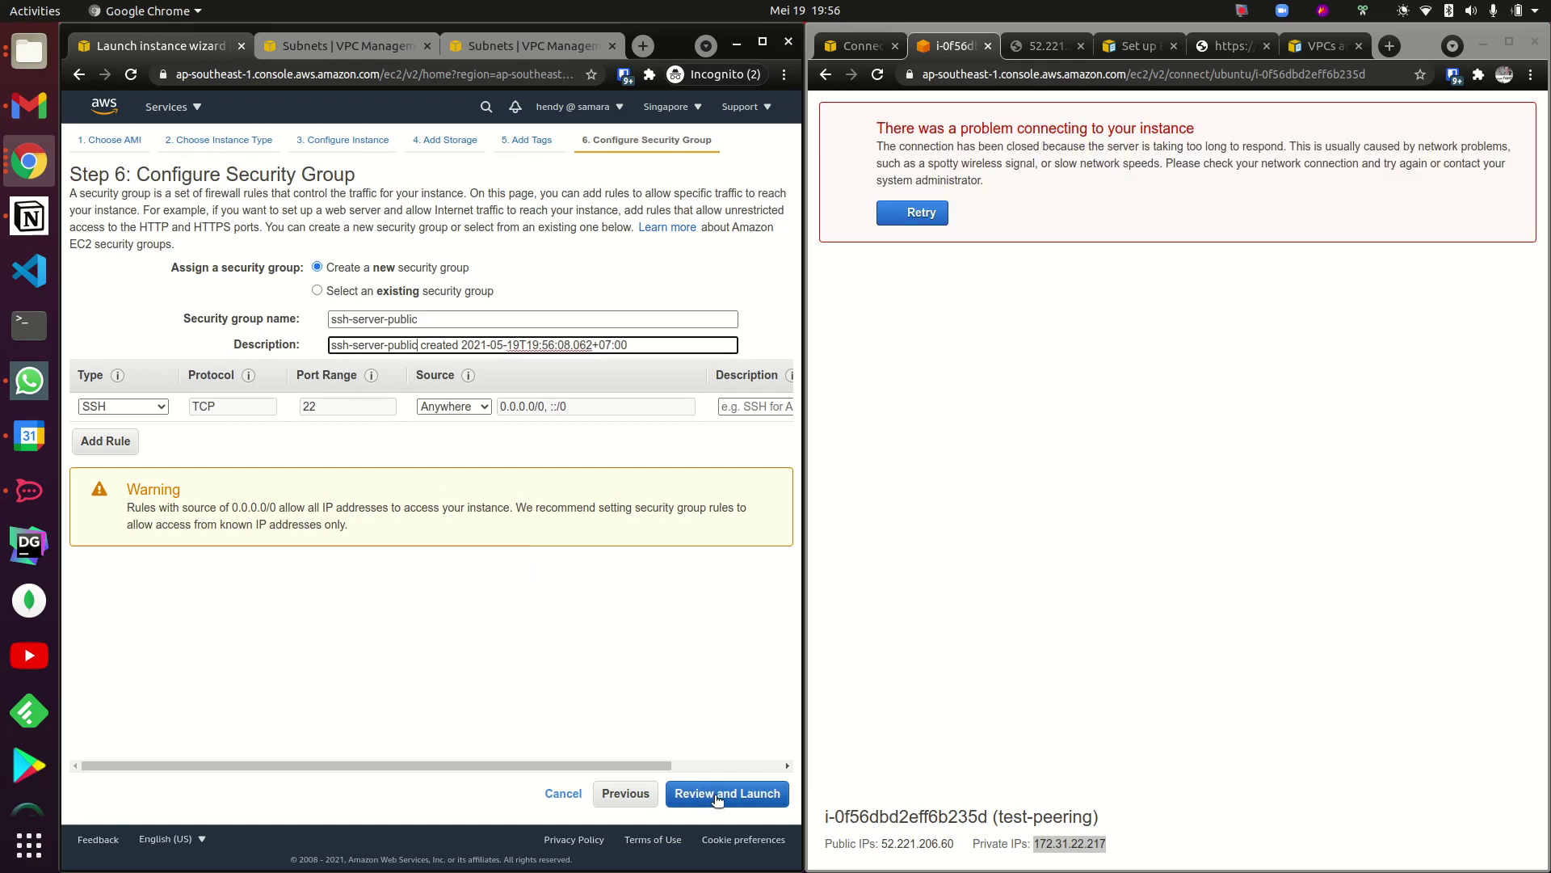
{"action": "left_click", "coordinate": [715, 796]}
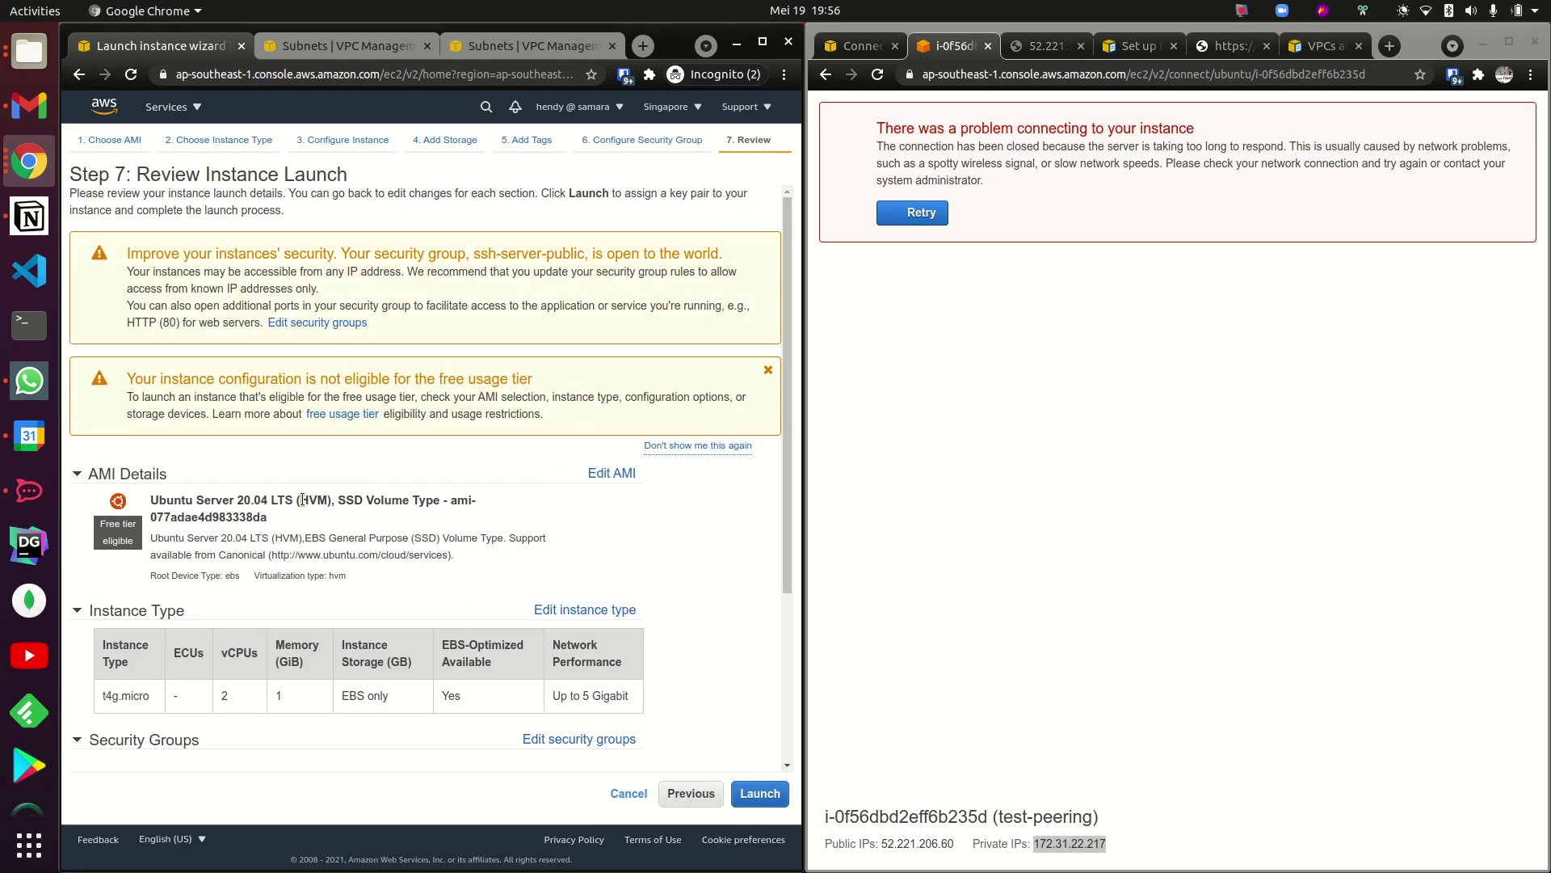
Review the launch settings and launch the instance with the existing samara key pair, acknowledging access to its private key file.
{"action": "scroll", "coordinate": [512, 534], "scroll_direction": "down", "scroll_amount": 2}
{"action": "scroll", "coordinate": [512, 533], "scroll_direction": "down", "scroll_amount": 1}
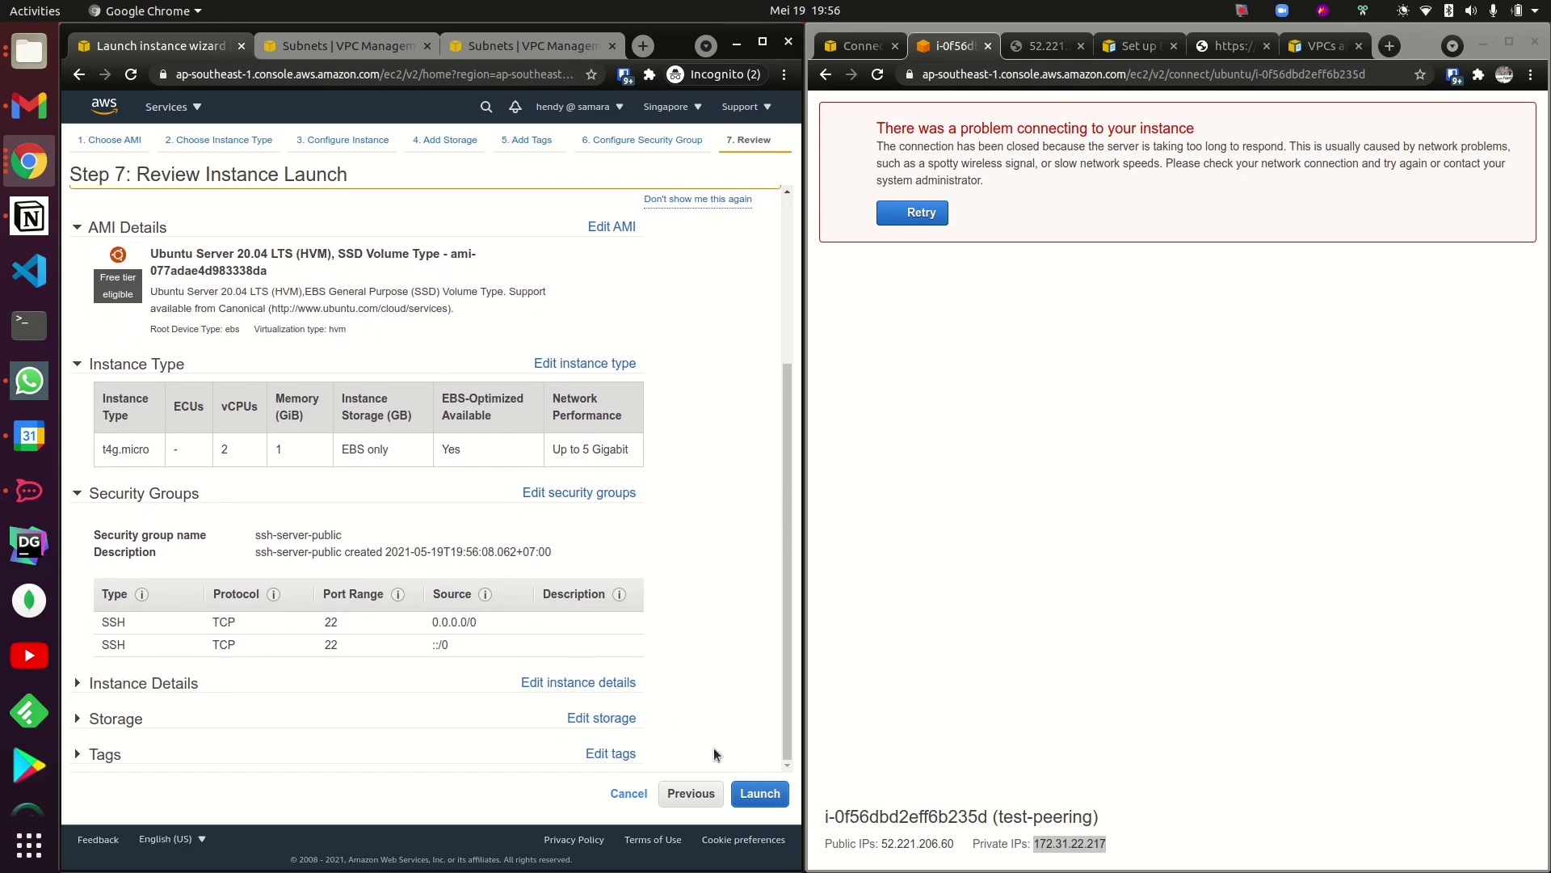
{"action": "left_click", "coordinate": [747, 790]}
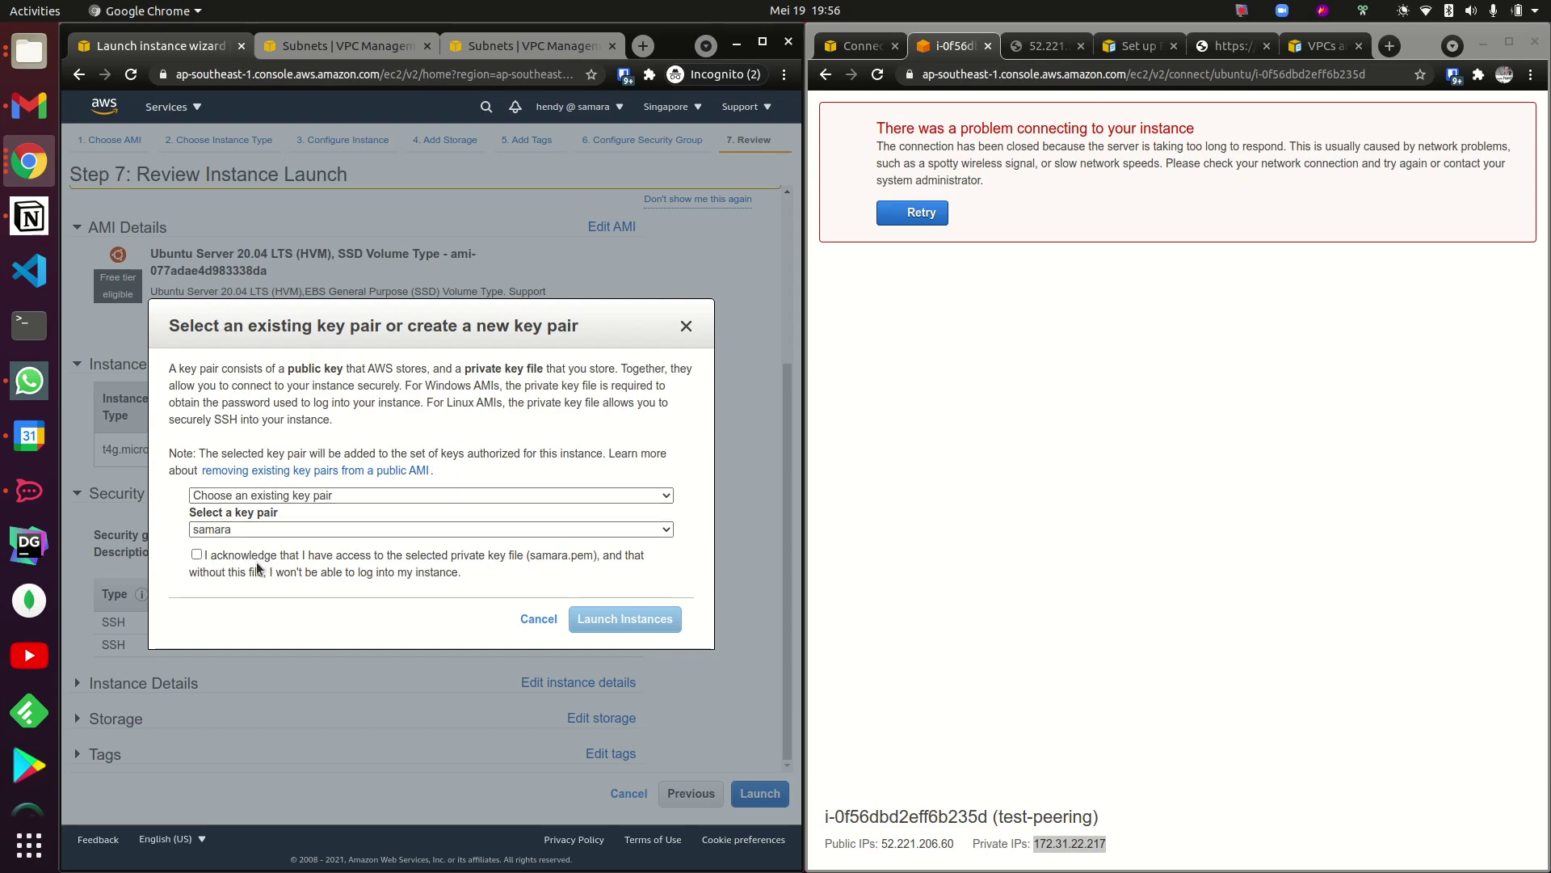
{"action": "left_click", "coordinate": [197, 555]}
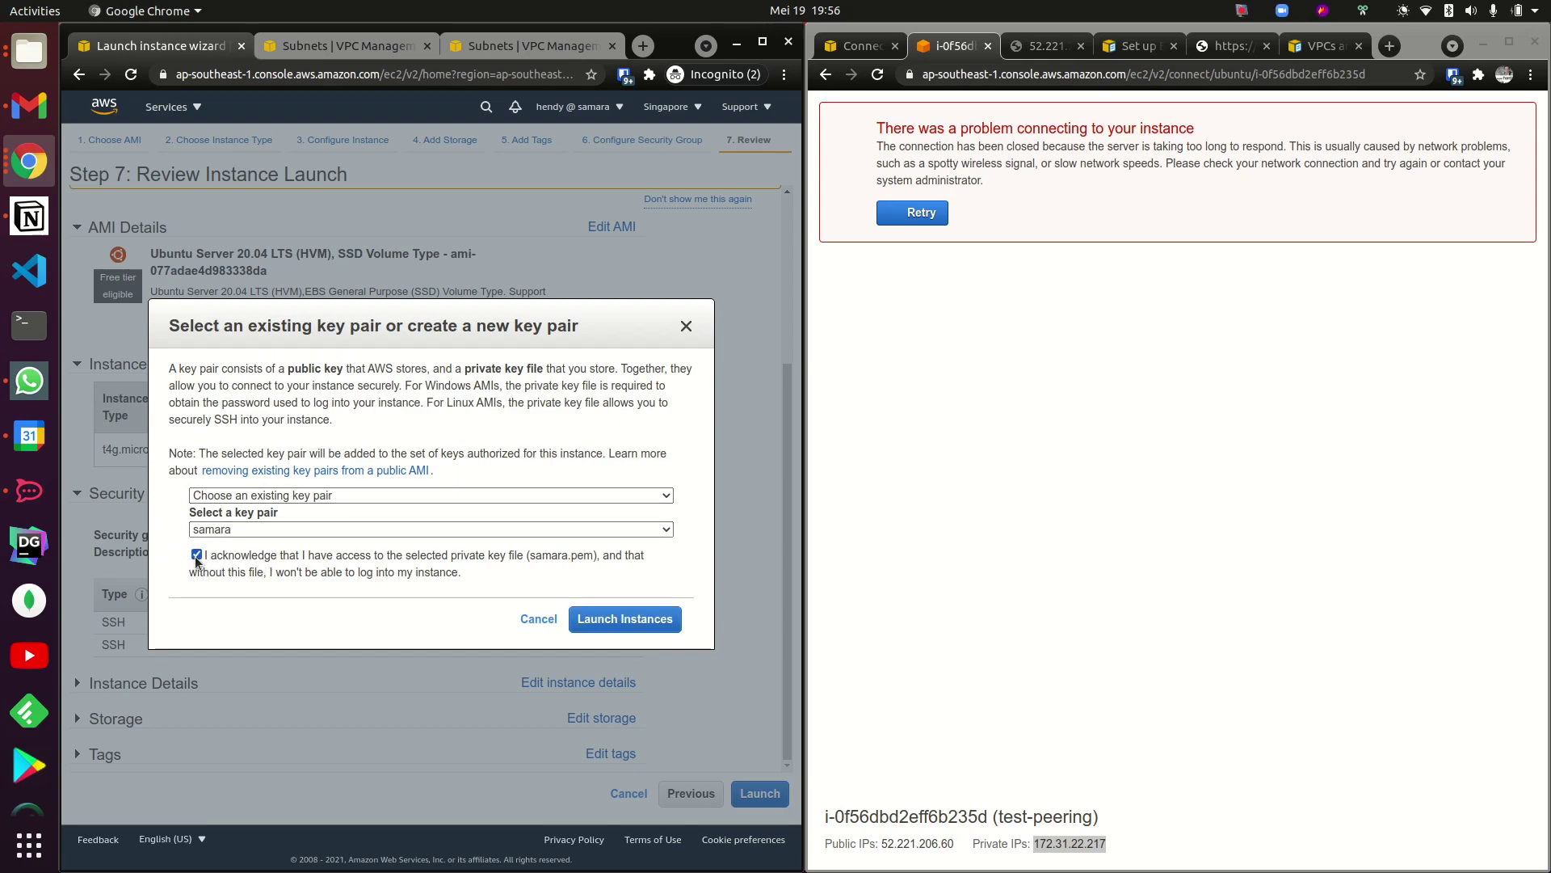
{"action": "left_click", "coordinate": [646, 620]}
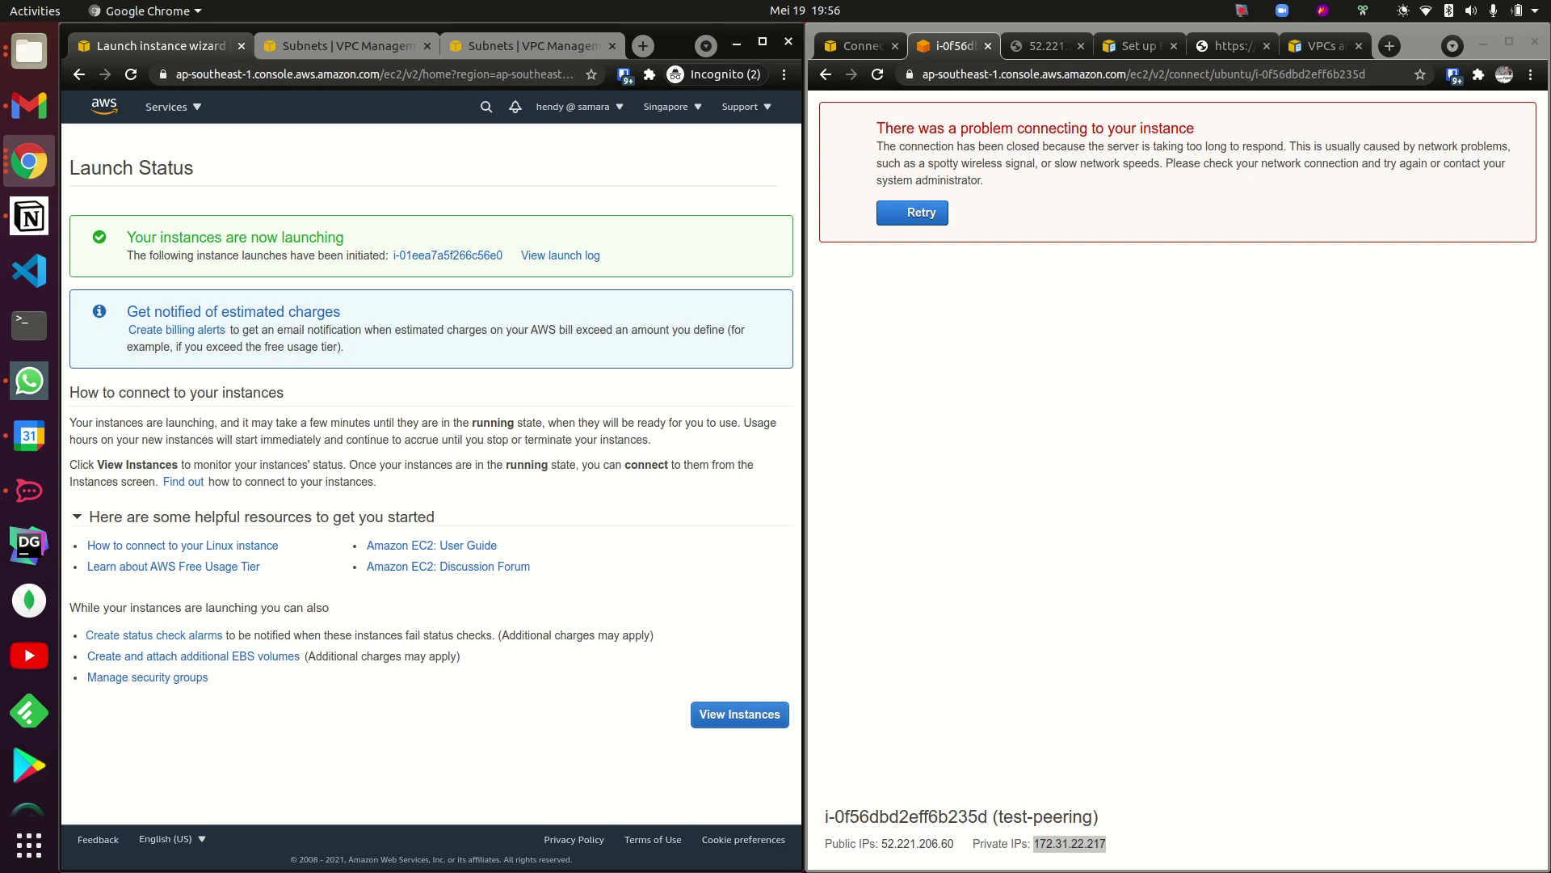
Find the newly launched instance, check its connection options, and go back to the instance list.
{"action": "left_click", "coordinate": [463, 257]}
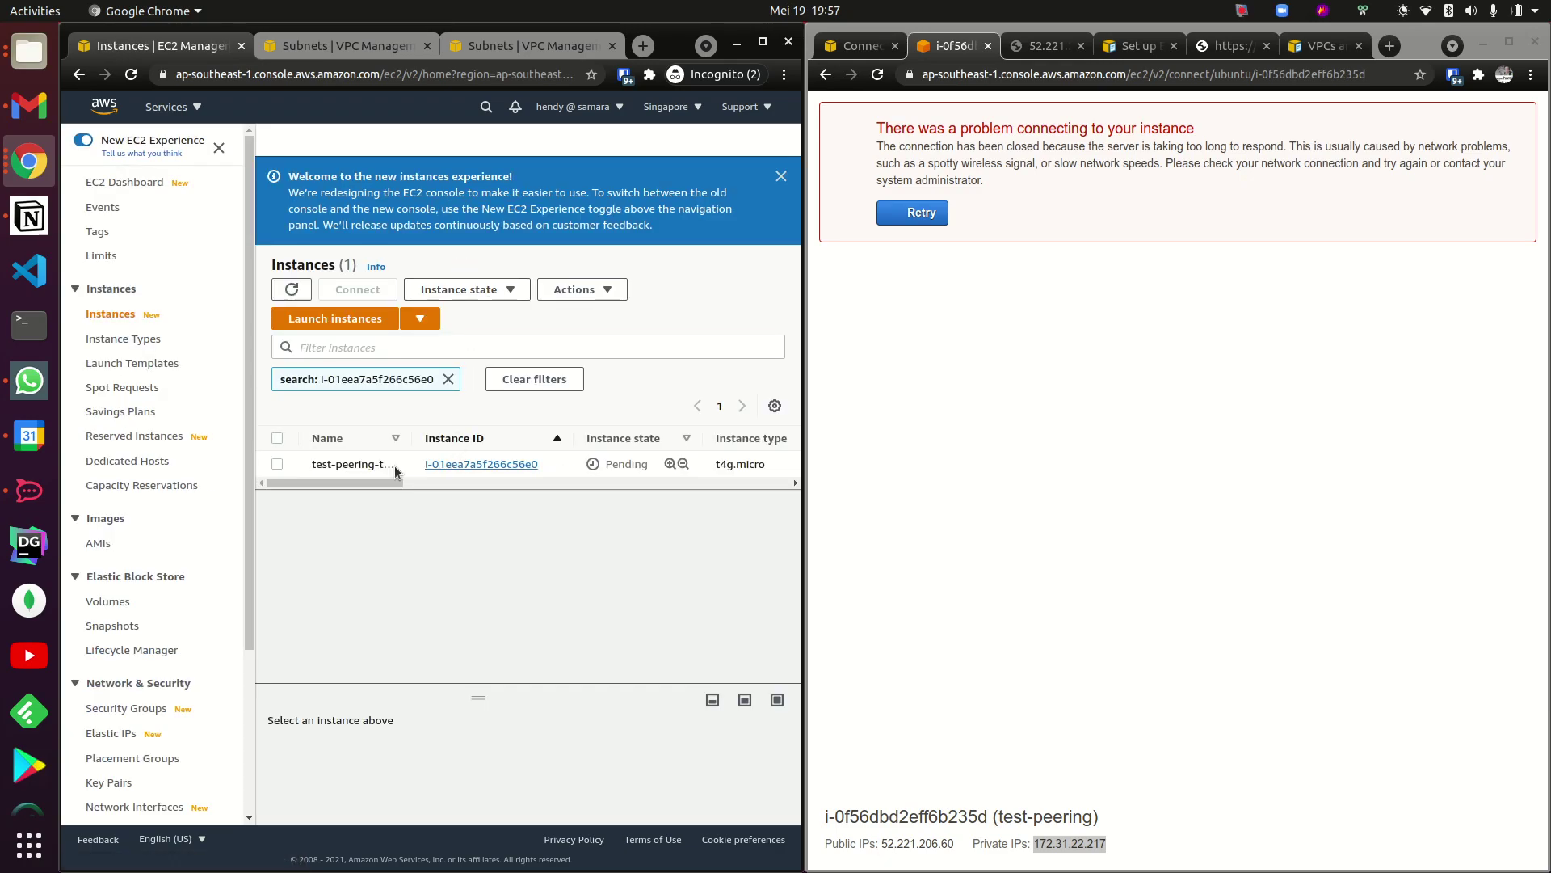
{"action": "left_click", "coordinate": [278, 465]}
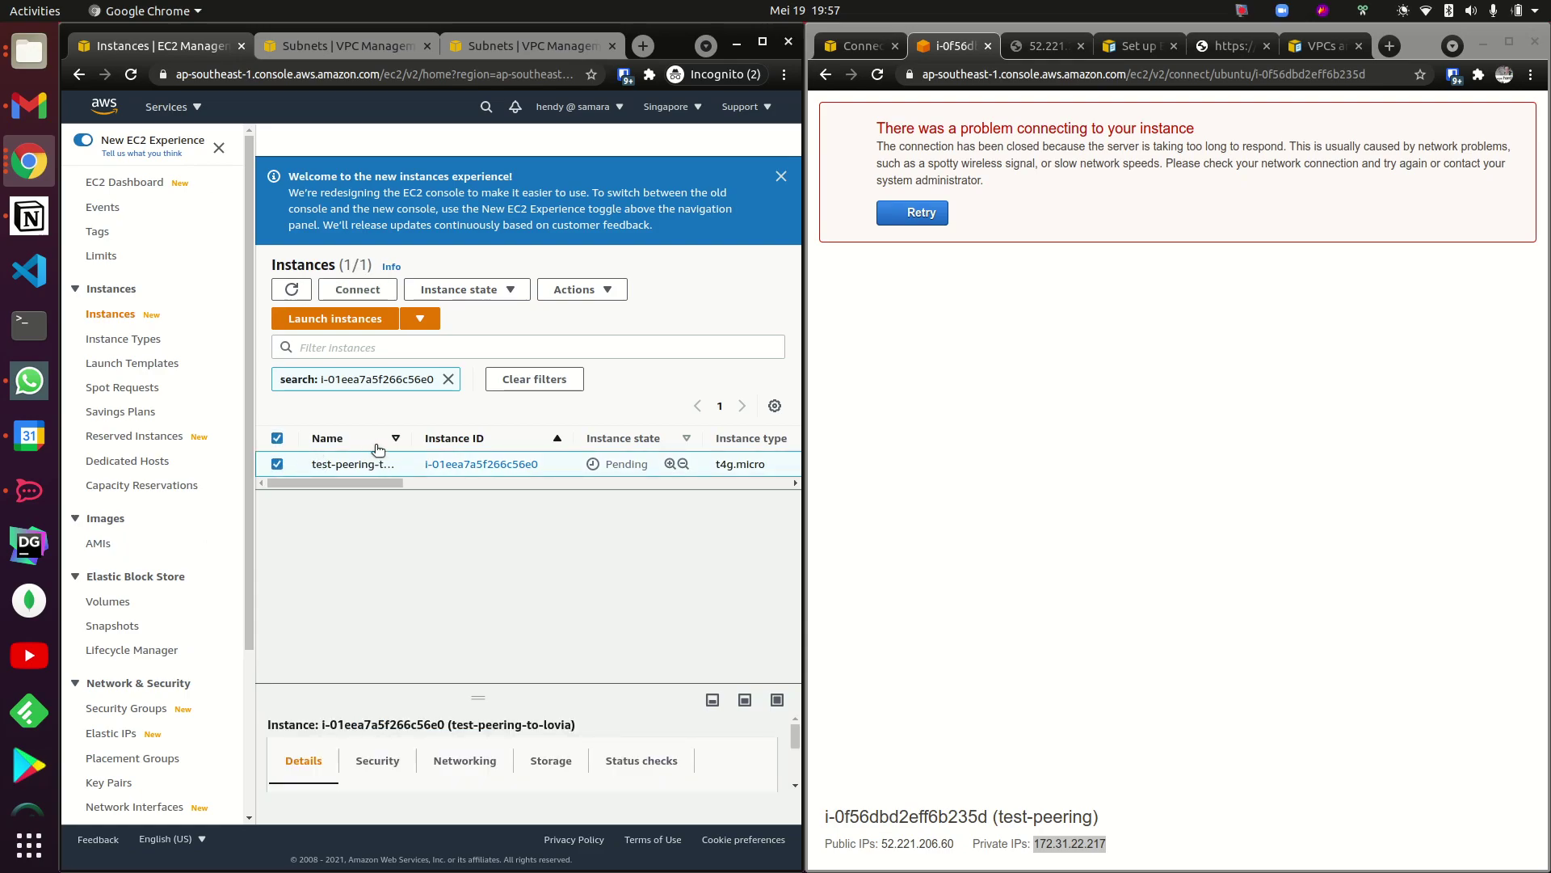
{"action": "left_click", "coordinate": [357, 289]}
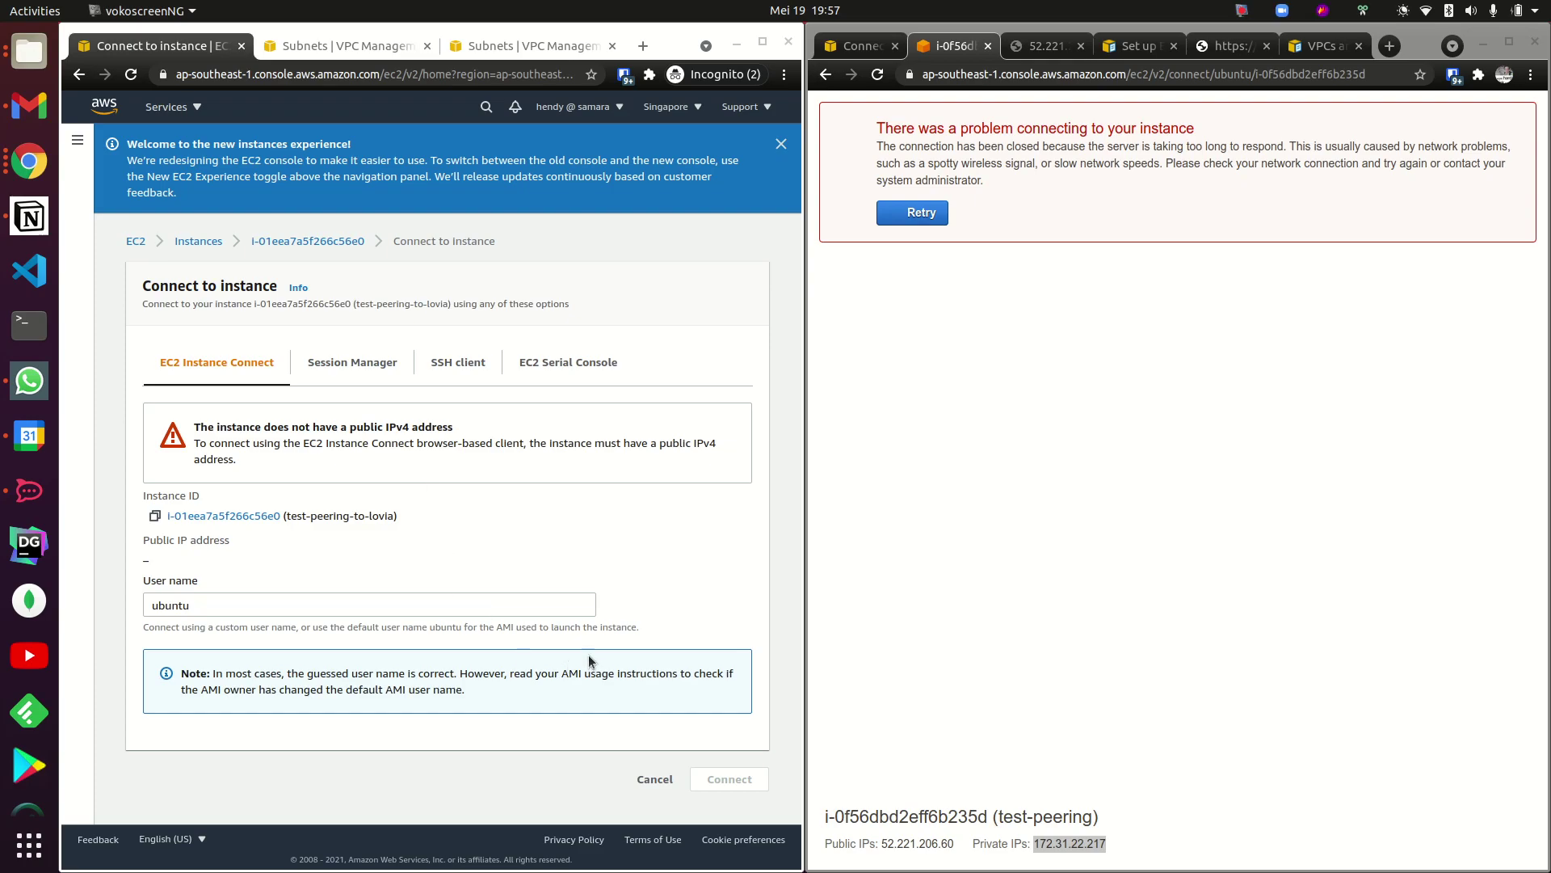
{"action": "left_click", "coordinate": [661, 782]}
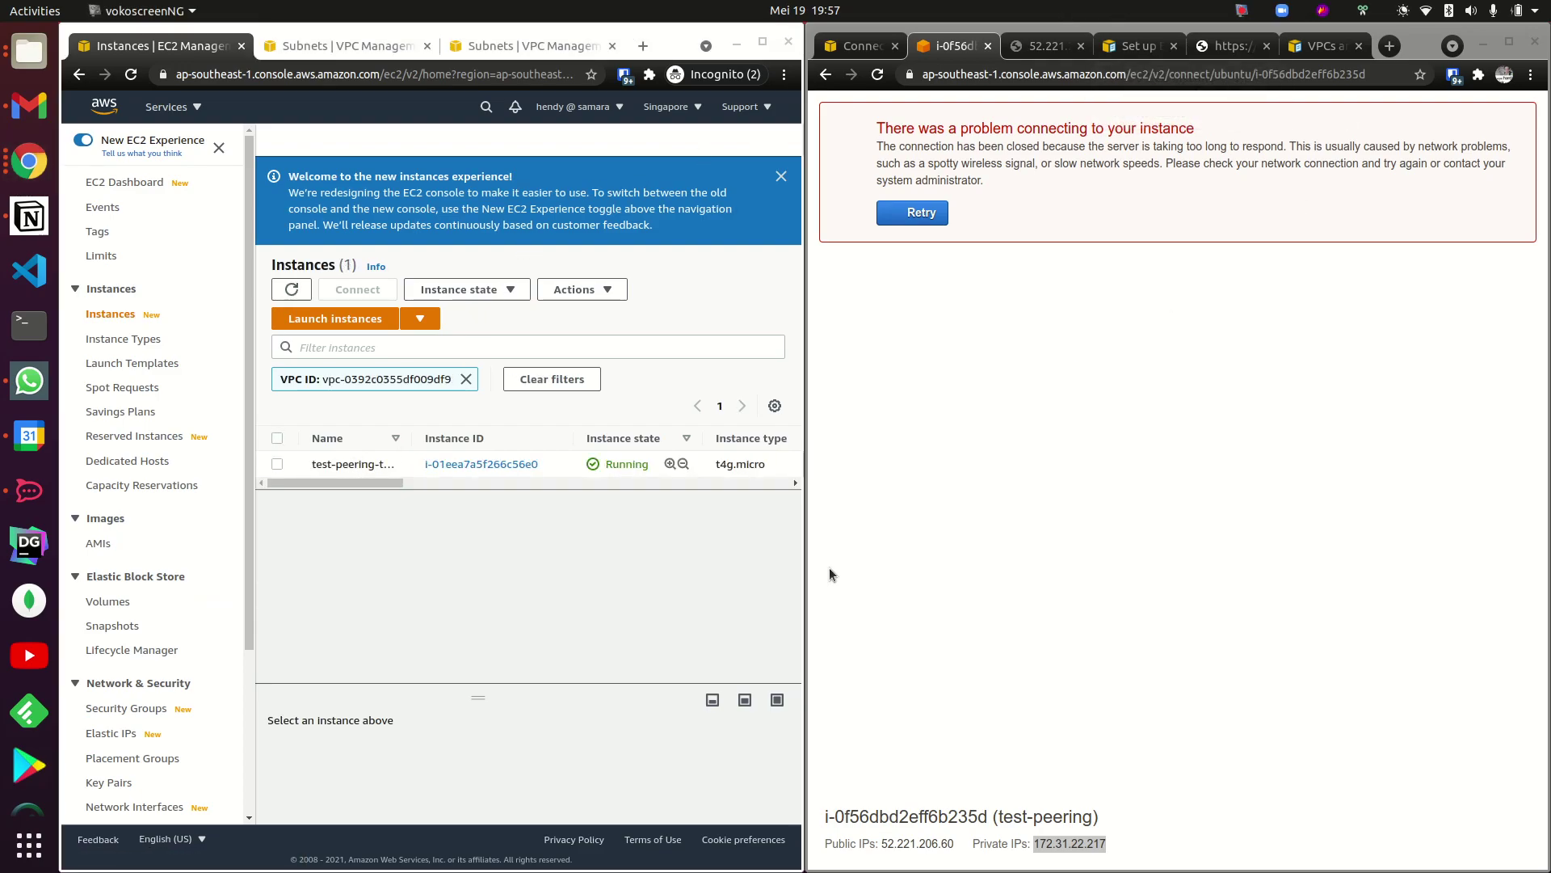
Select the test-peering-to-lovia instance and stop it, confirming the stop request.
{"action": "left_click", "coordinate": [275, 464]}
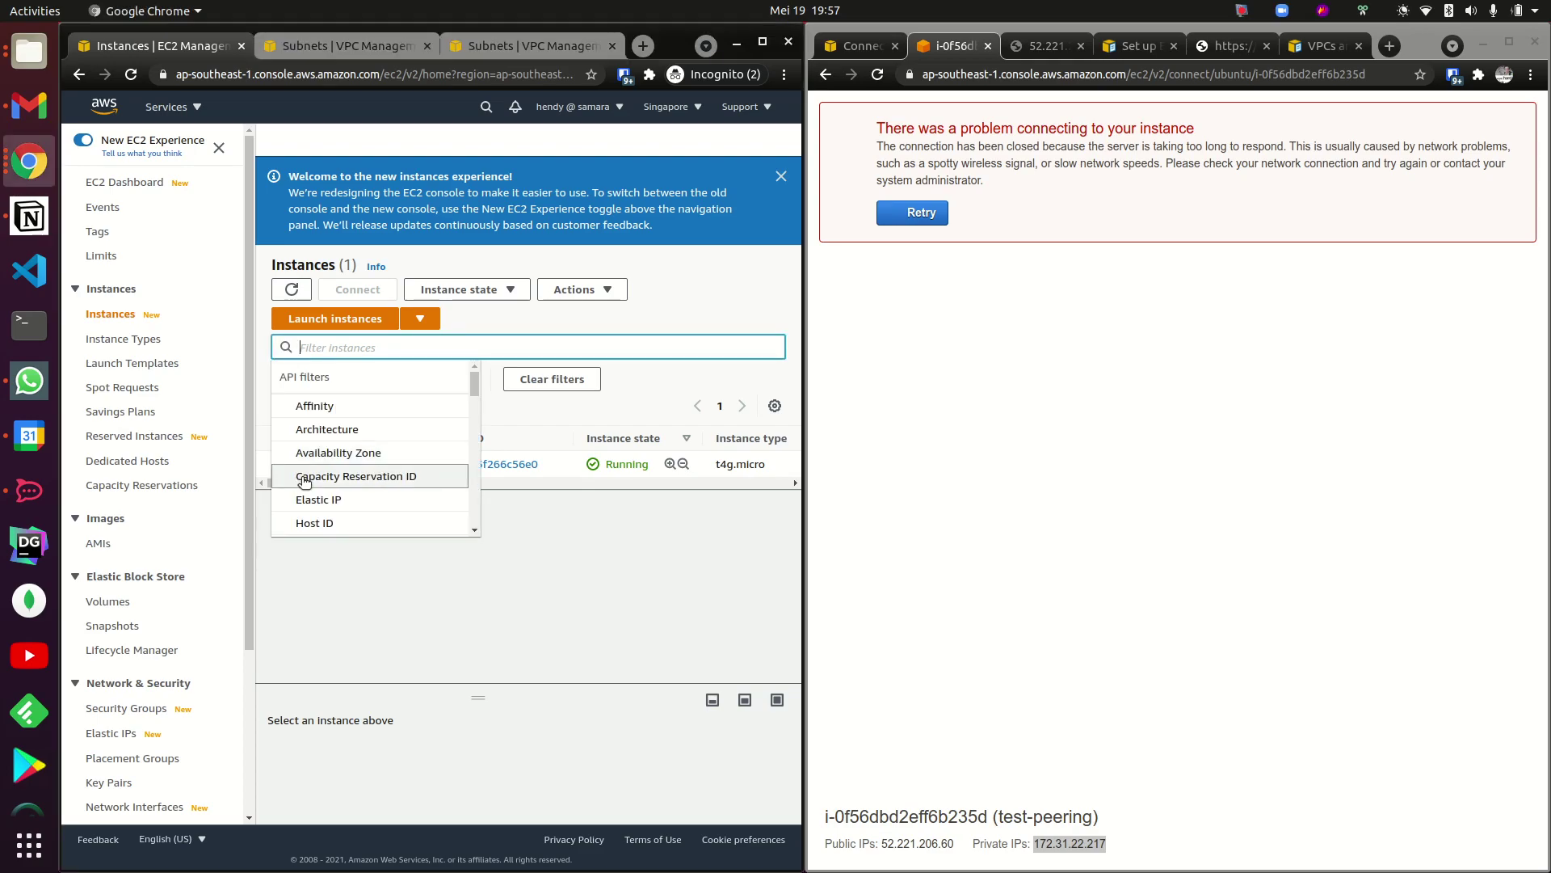
{"action": "left_click", "coordinate": [497, 494]}
{"action": "left_click", "coordinate": [278, 464]}
{"action": "left_click", "coordinate": [561, 290]}
{"action": "left_click", "coordinate": [465, 289]}
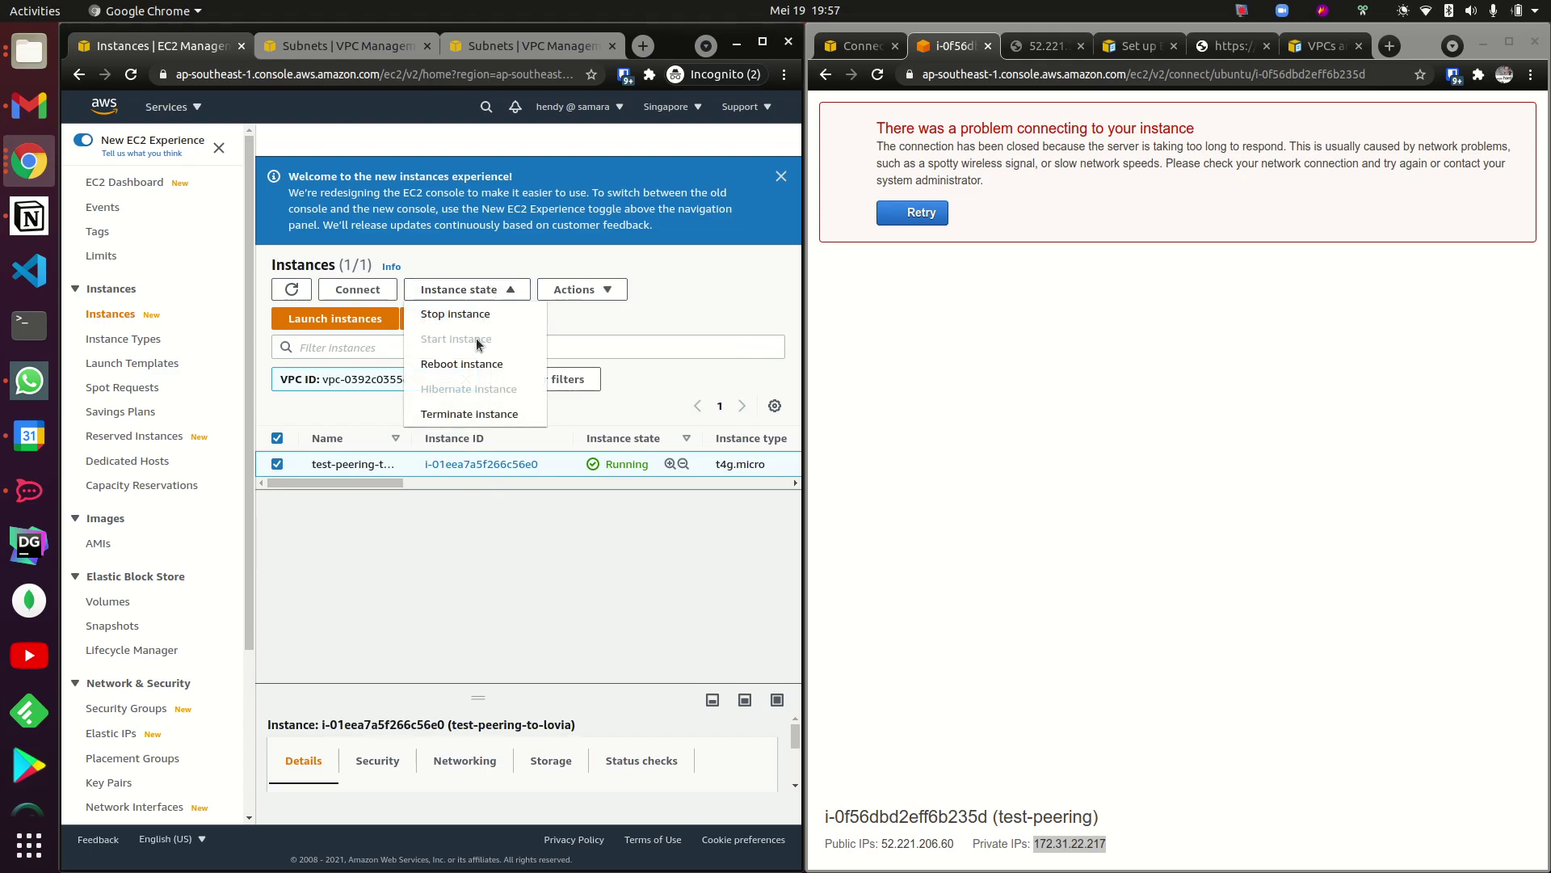
{"action": "left_click", "coordinate": [473, 315]}
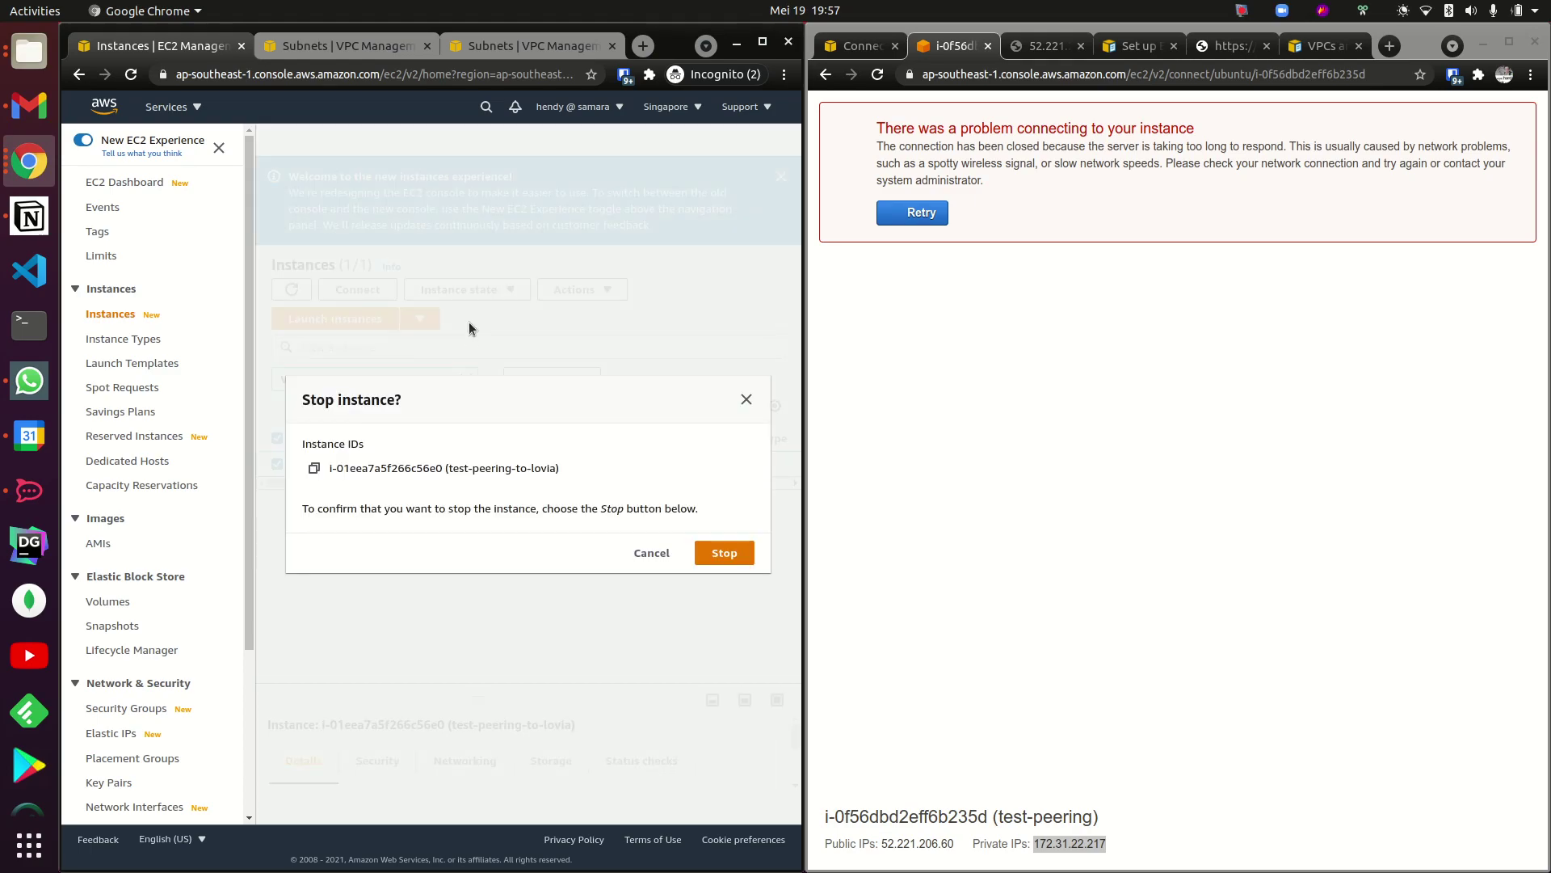
{"action": "left_click", "coordinate": [714, 552]}
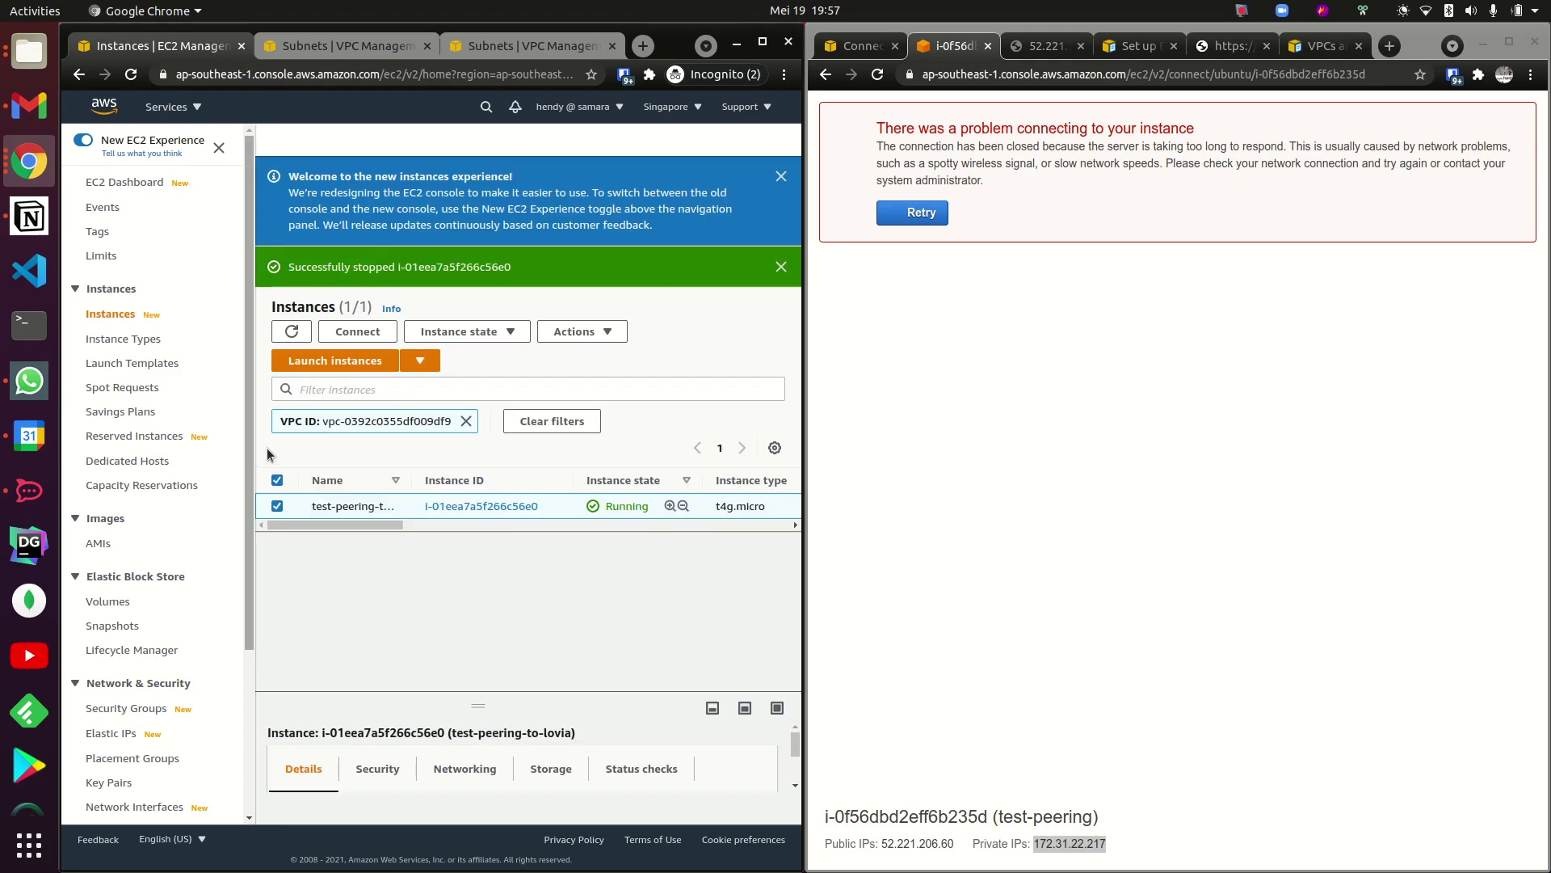
Look through the instance's settings, networking and security actions for a way to assign a public IP address.
{"action": "left_click", "coordinate": [584, 331]}
{"action": "left_click", "coordinate": [656, 432]}
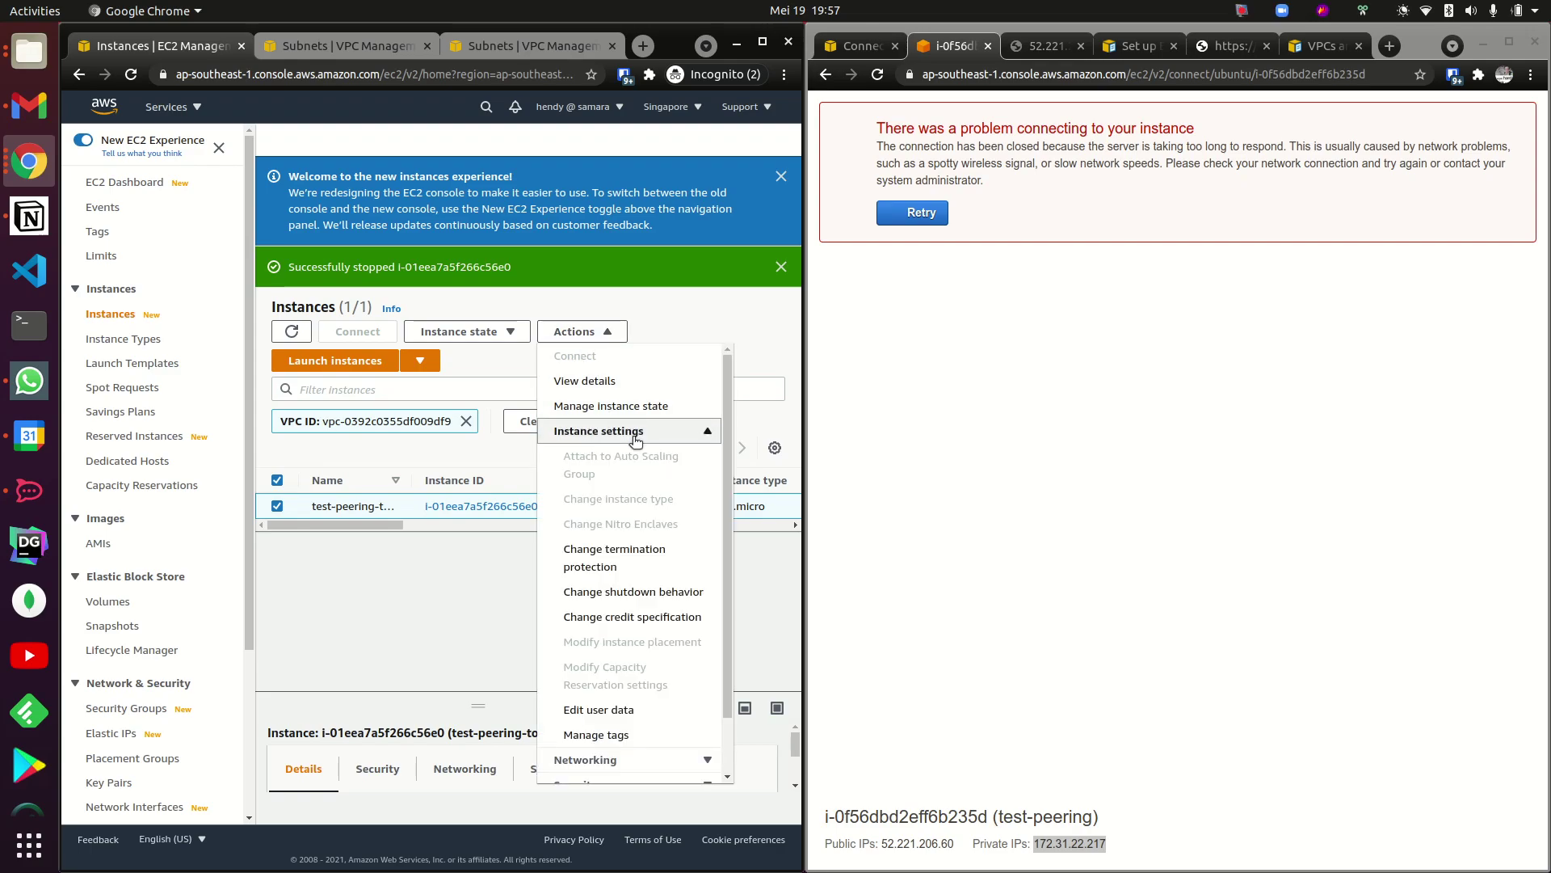
{"action": "left_click", "coordinate": [658, 434]}
{"action": "left_click", "coordinate": [622, 454]}
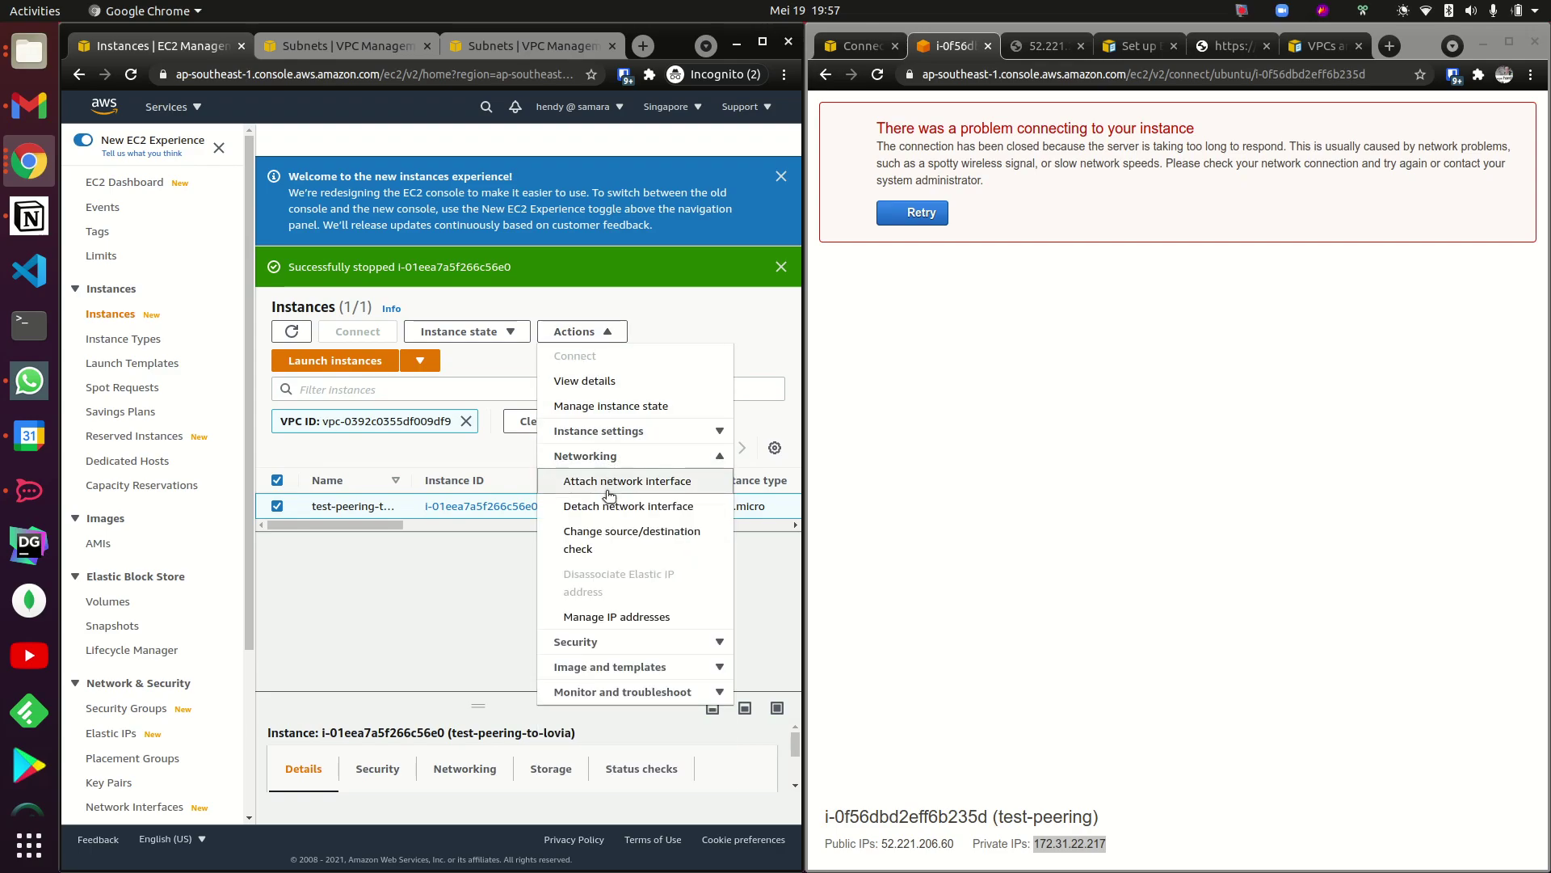
{"action": "left_click", "coordinate": [643, 642]}
{"action": "left_click", "coordinate": [643, 441]}
{"action": "left_click", "coordinate": [661, 434]}
{"action": "left_click", "coordinate": [686, 440]}
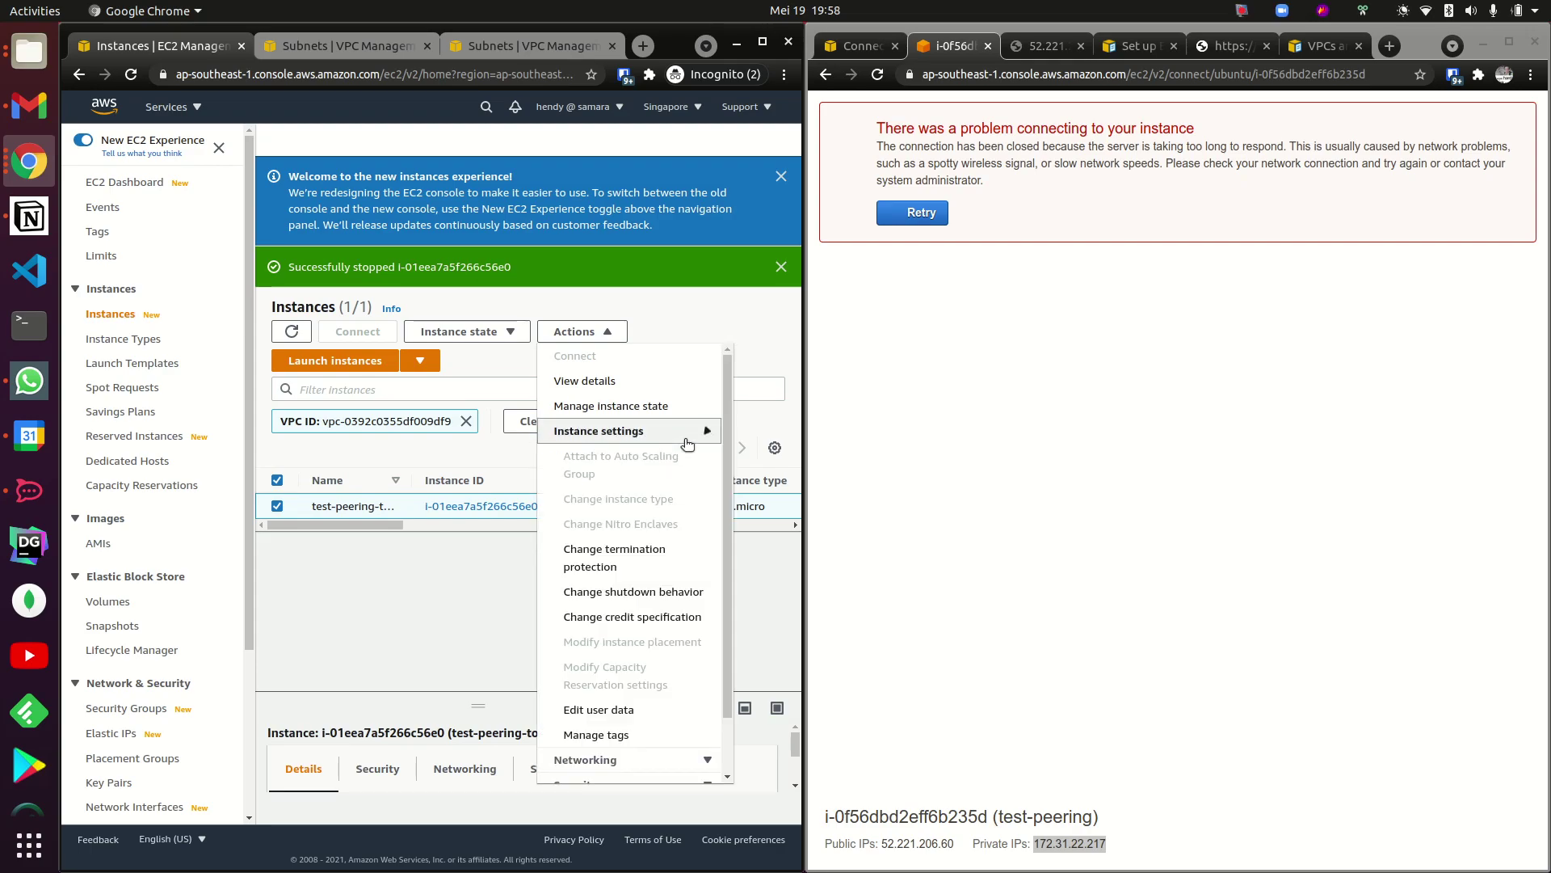
{"action": "scroll", "coordinate": [697, 610], "scroll_direction": "down", "scroll_amount": 1}
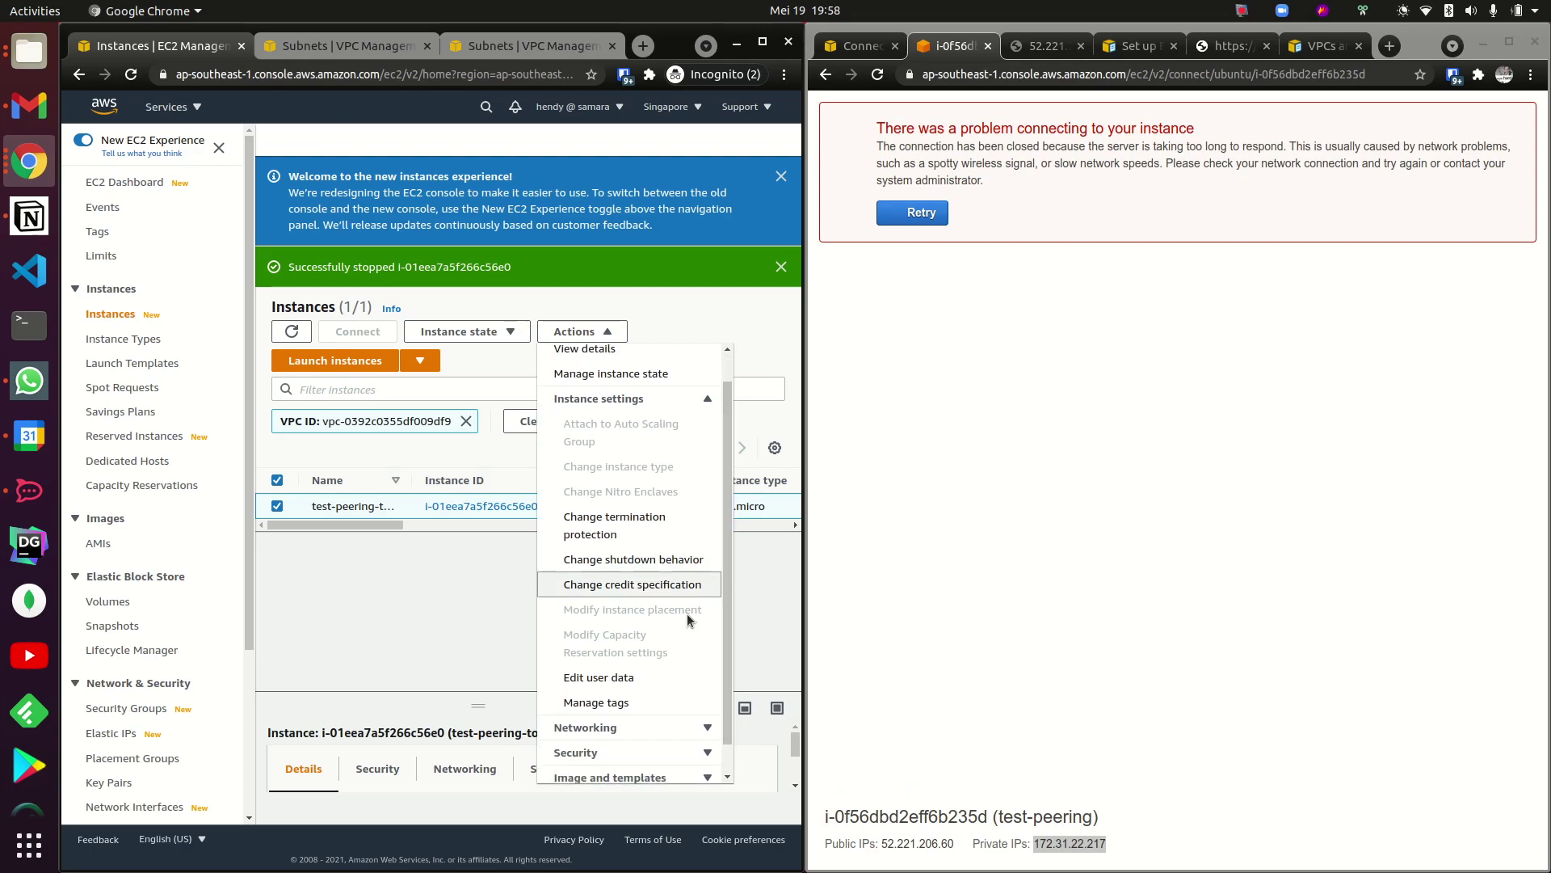
{"action": "left_click", "coordinate": [632, 726]}
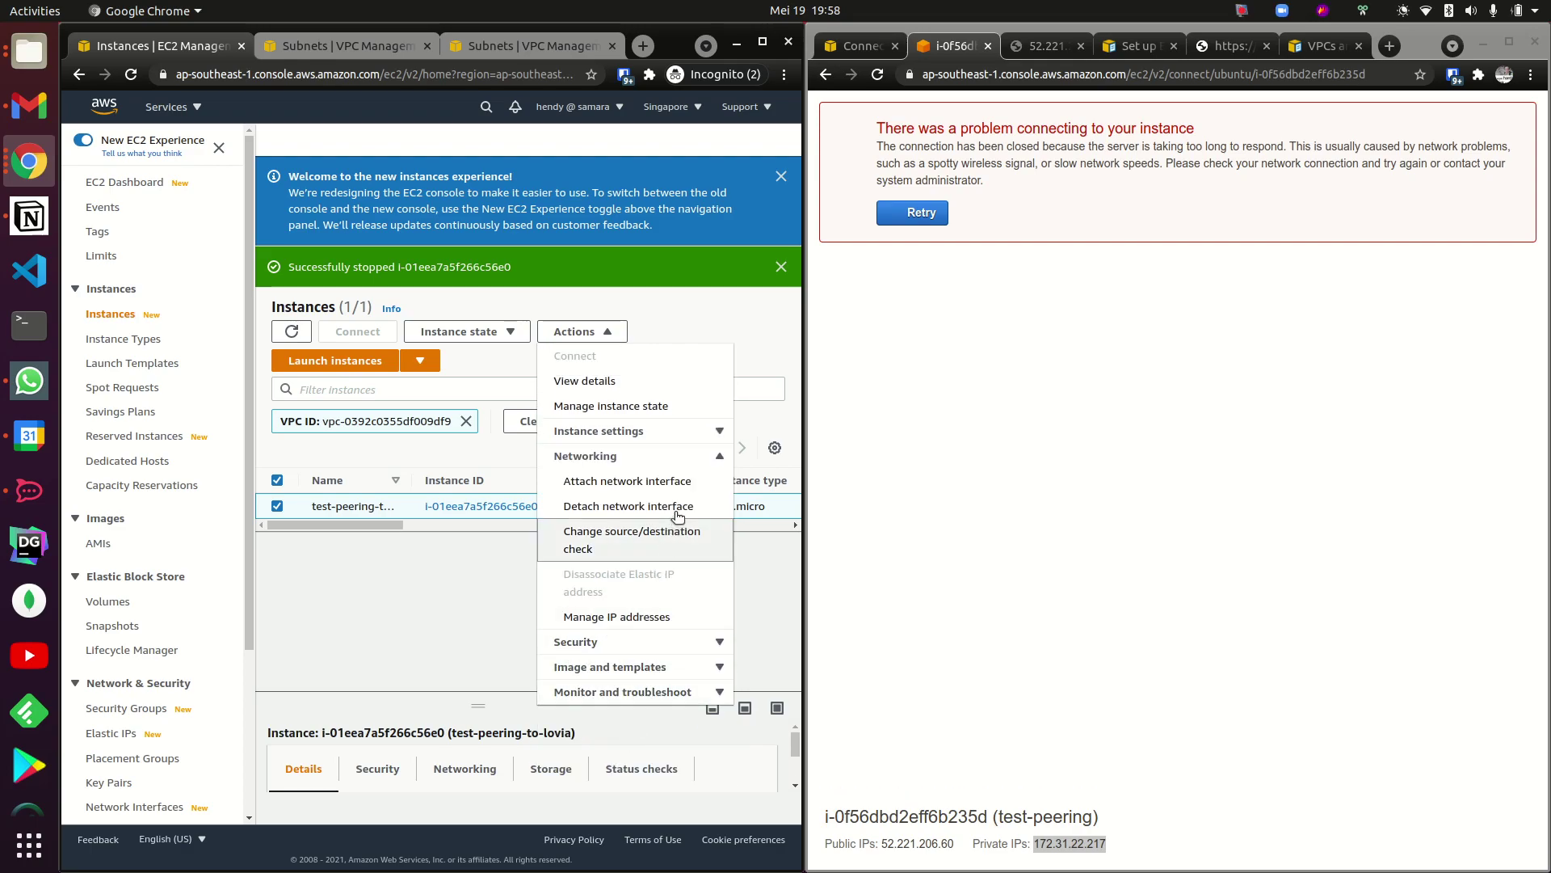
{"action": "left_click", "coordinate": [683, 462]}
{"action": "left_click", "coordinate": [693, 458]}
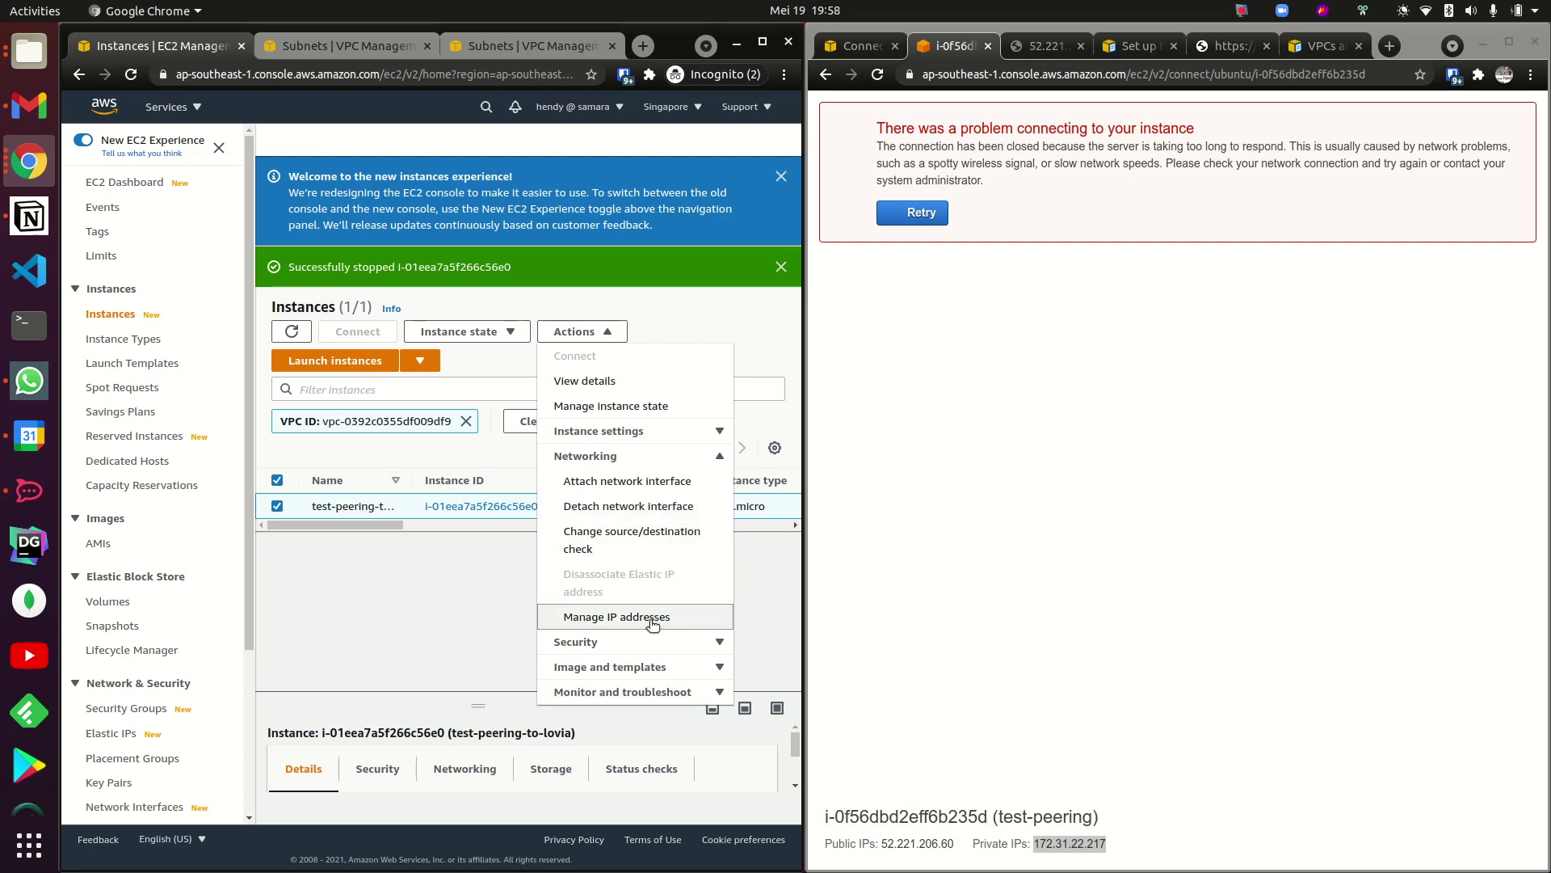
{"action": "left_click", "coordinate": [646, 456]}
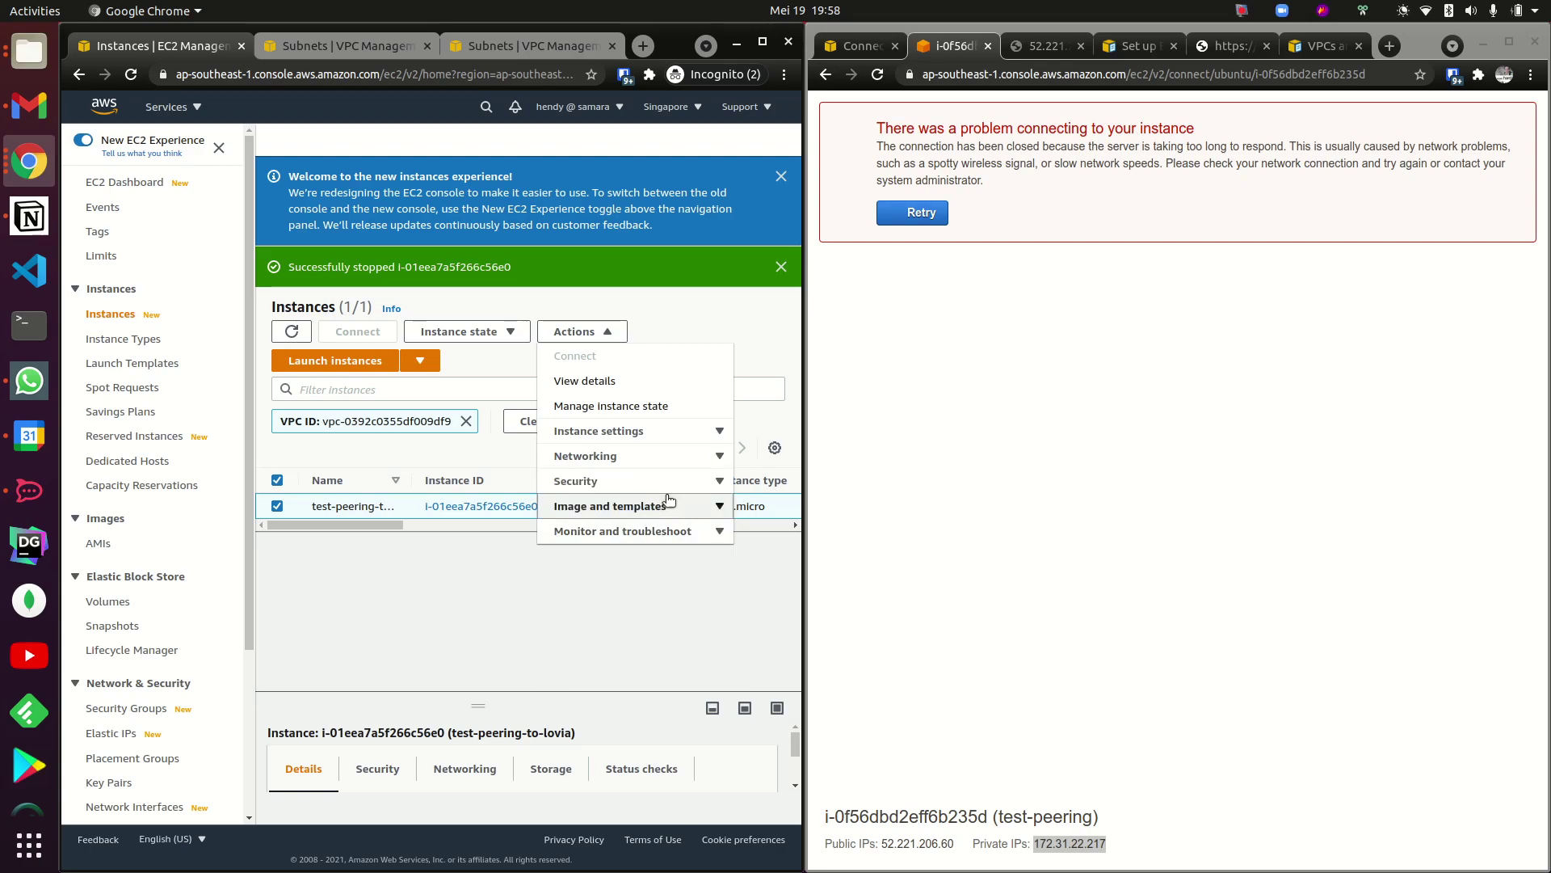
{"action": "left_click", "coordinate": [676, 433]}
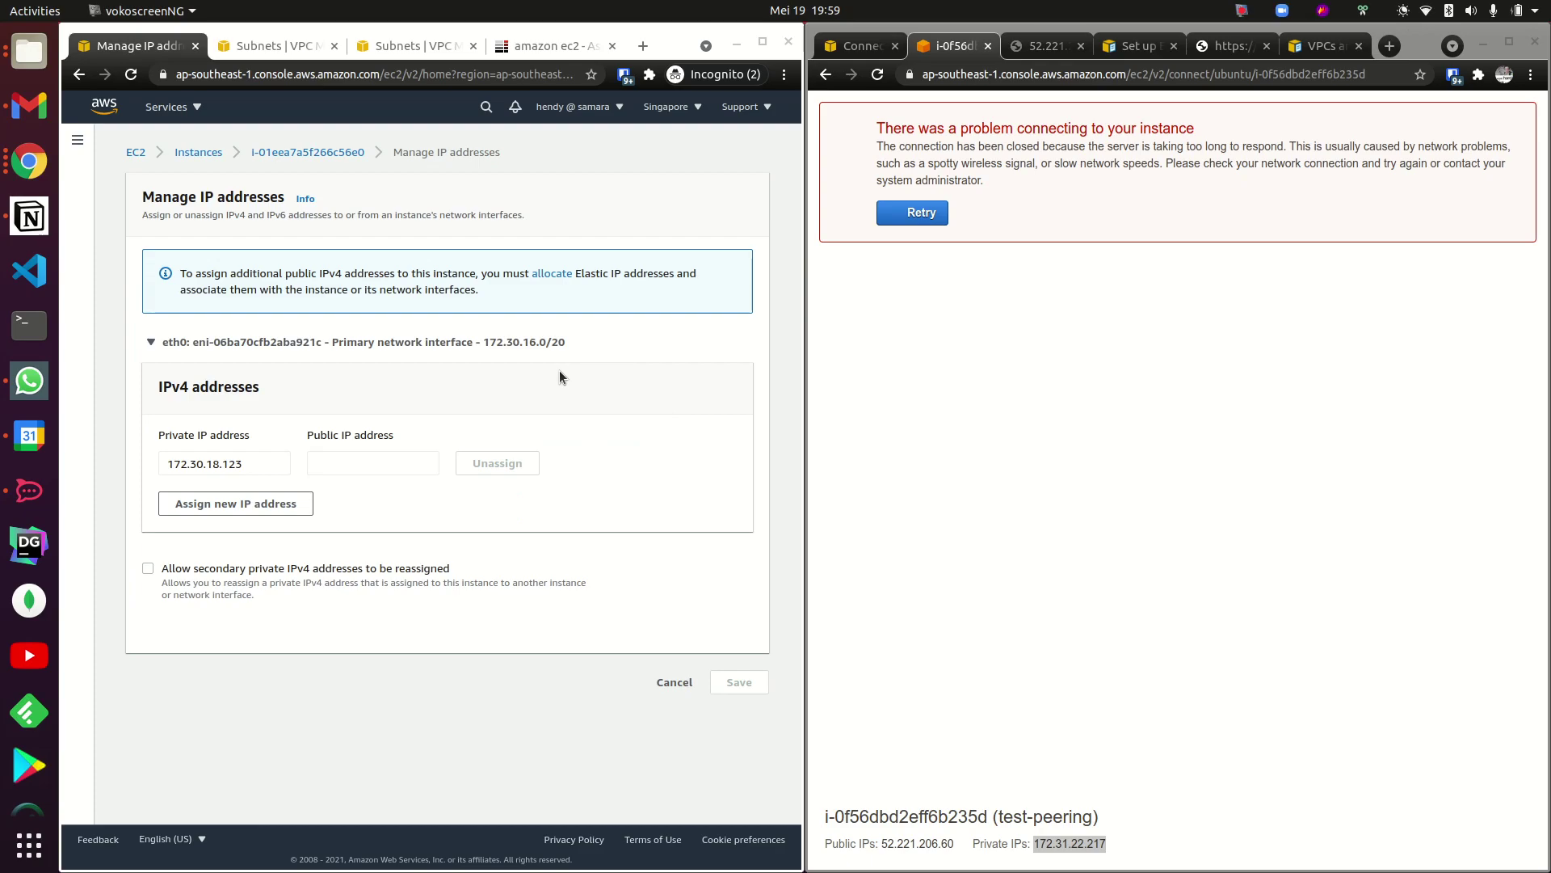
Read the Server Fault question and accepted answer on assigning a public IP after launch, and return to the IP address management page.
{"action": "left_click", "coordinate": [543, 48]}
{"action": "scroll", "coordinate": [495, 414], "scroll_direction": "down", "scroll_amount": 2}
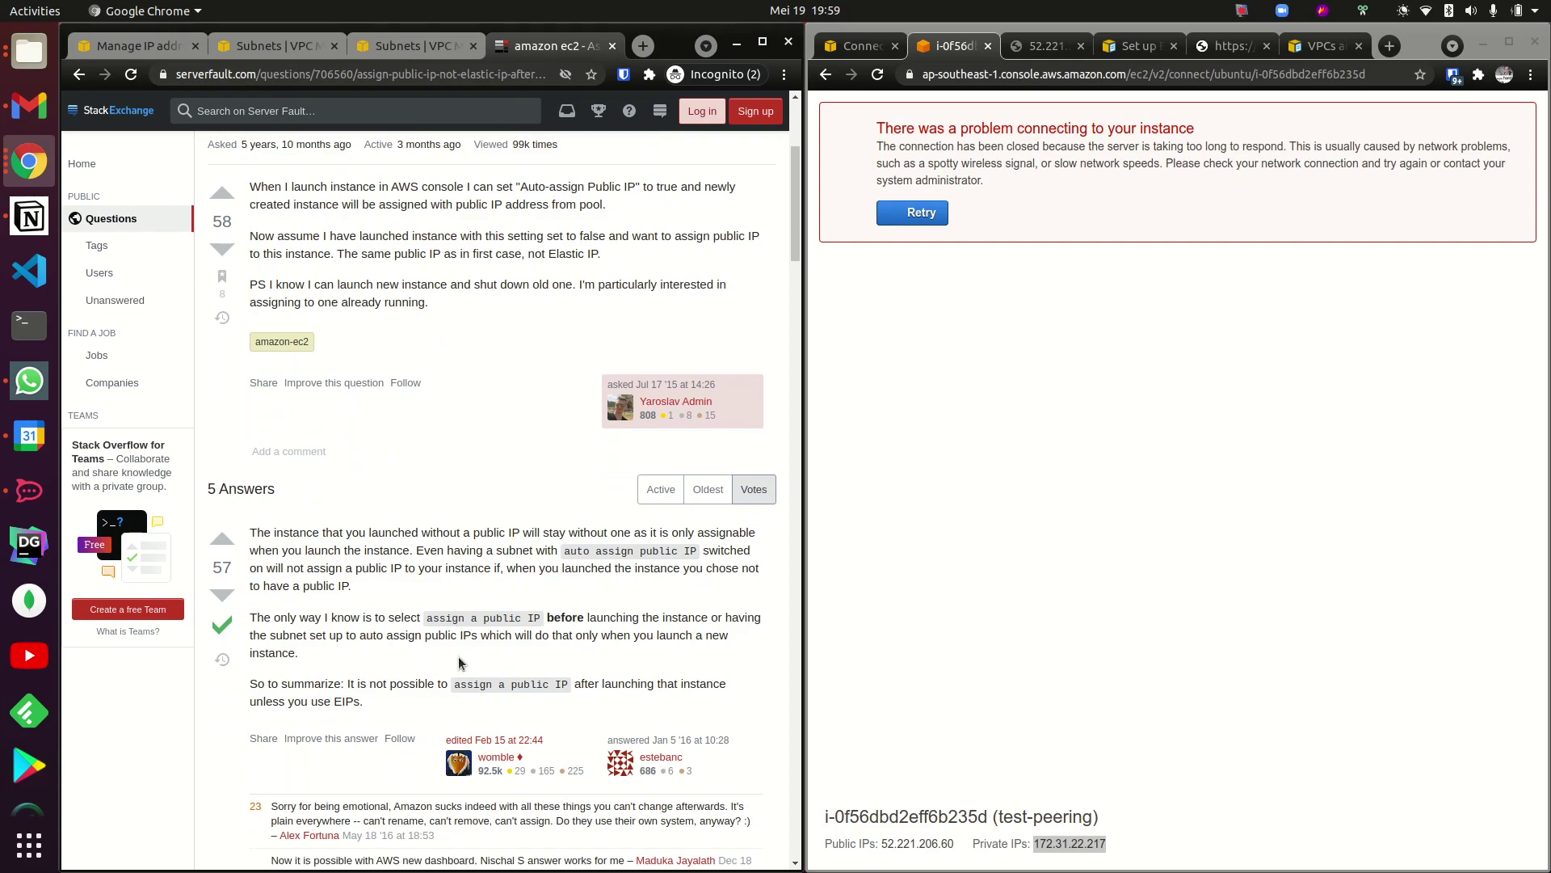
{"action": "scroll", "coordinate": [458, 661], "scroll_direction": "up", "scroll_amount": 1}
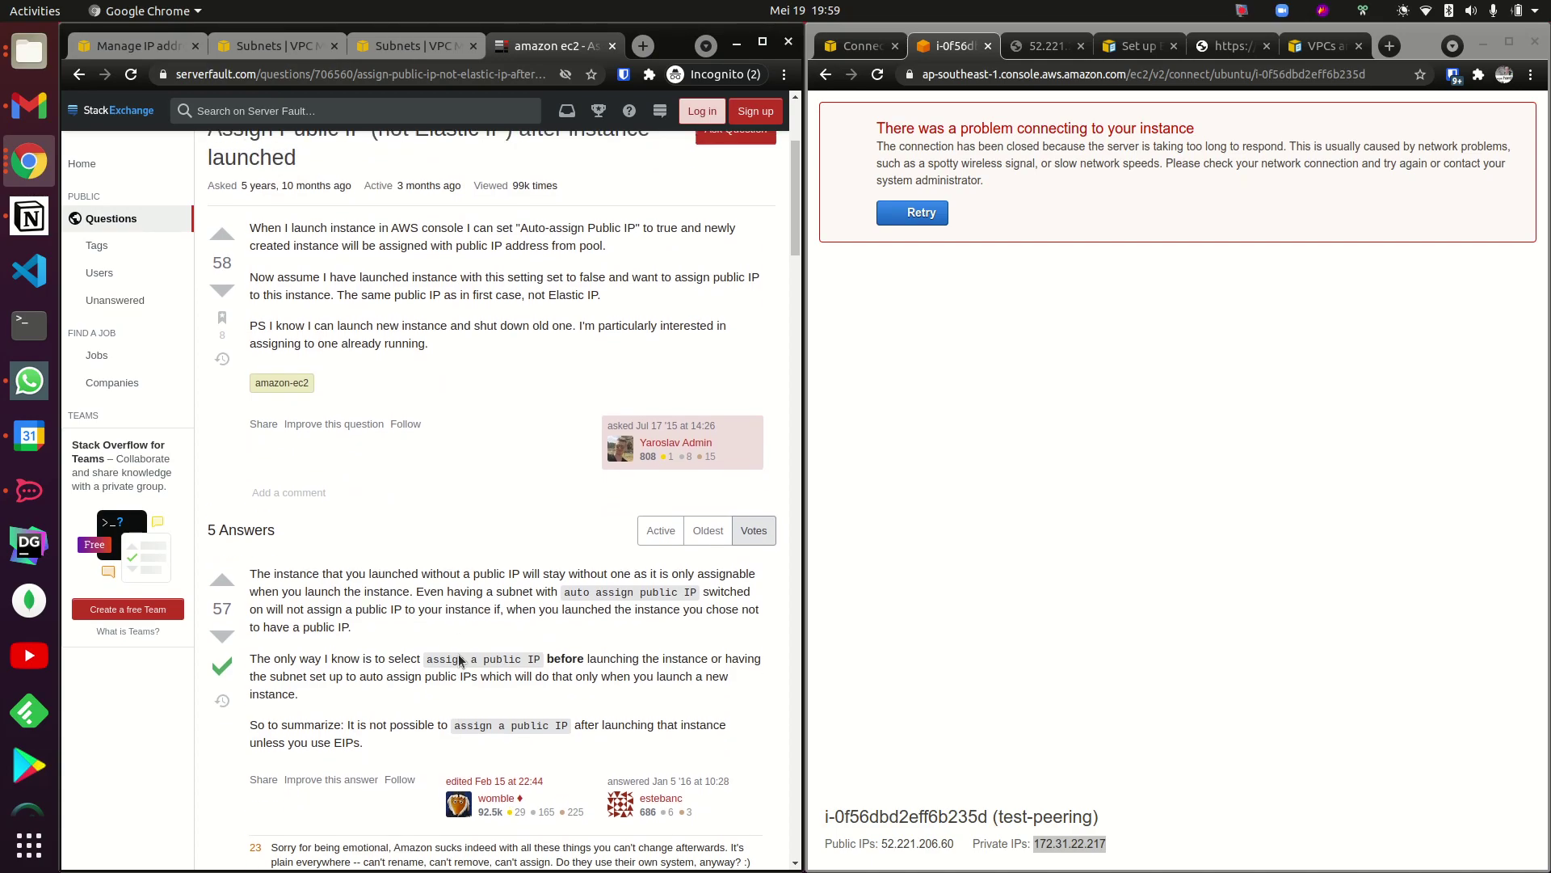
{"action": "left_click", "coordinate": [162, 52]}
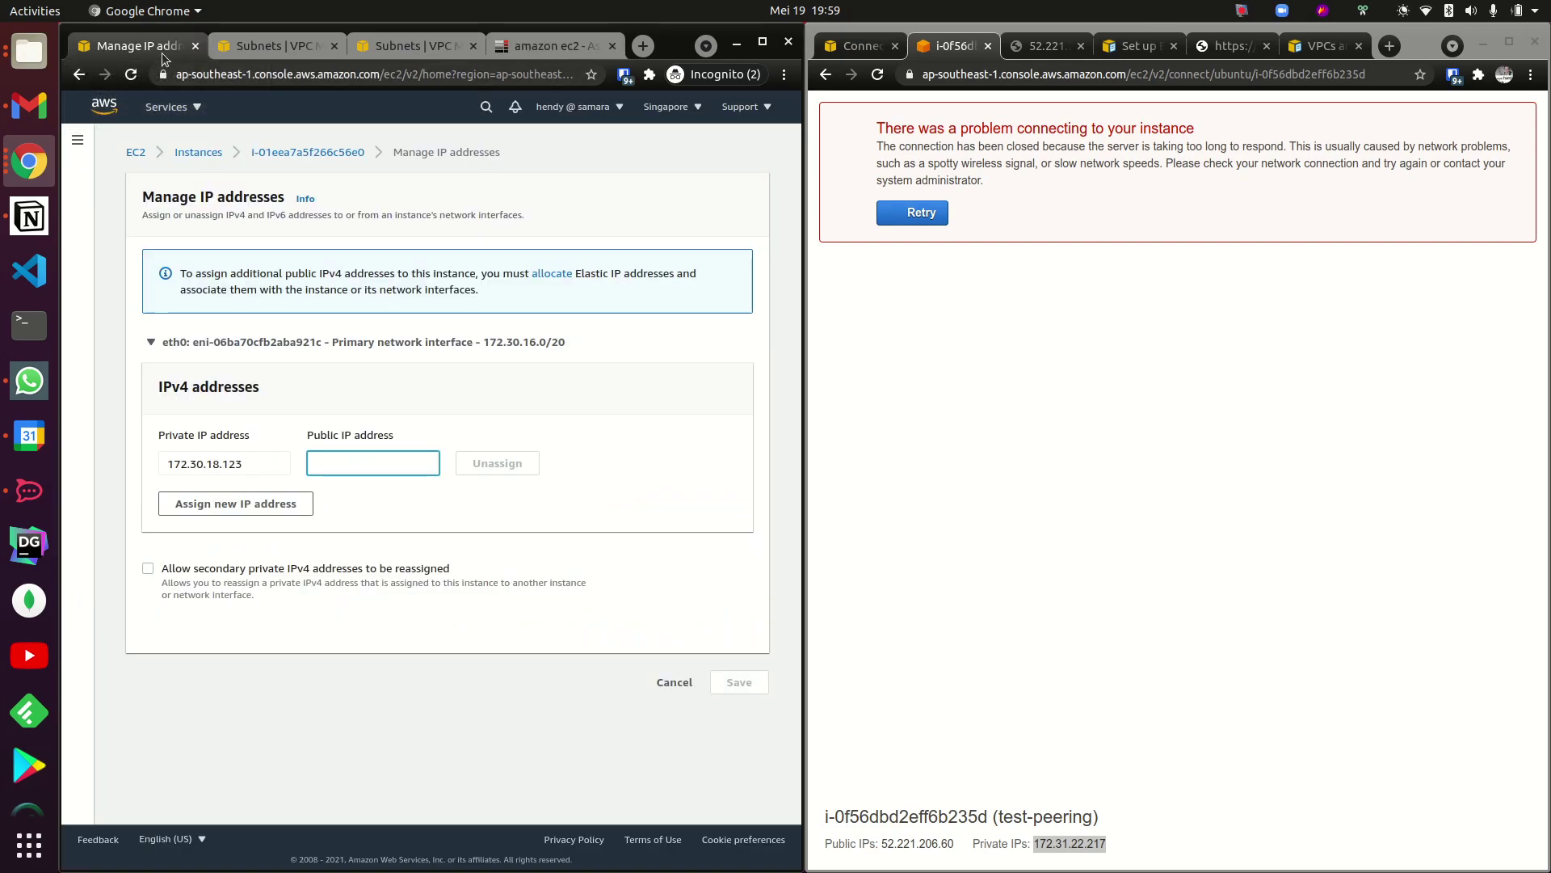
Leave IP address management without changes, terminate the test-peering-to-lovia instance, and start launching a new instance.
{"action": "left_click", "coordinate": [673, 683]}
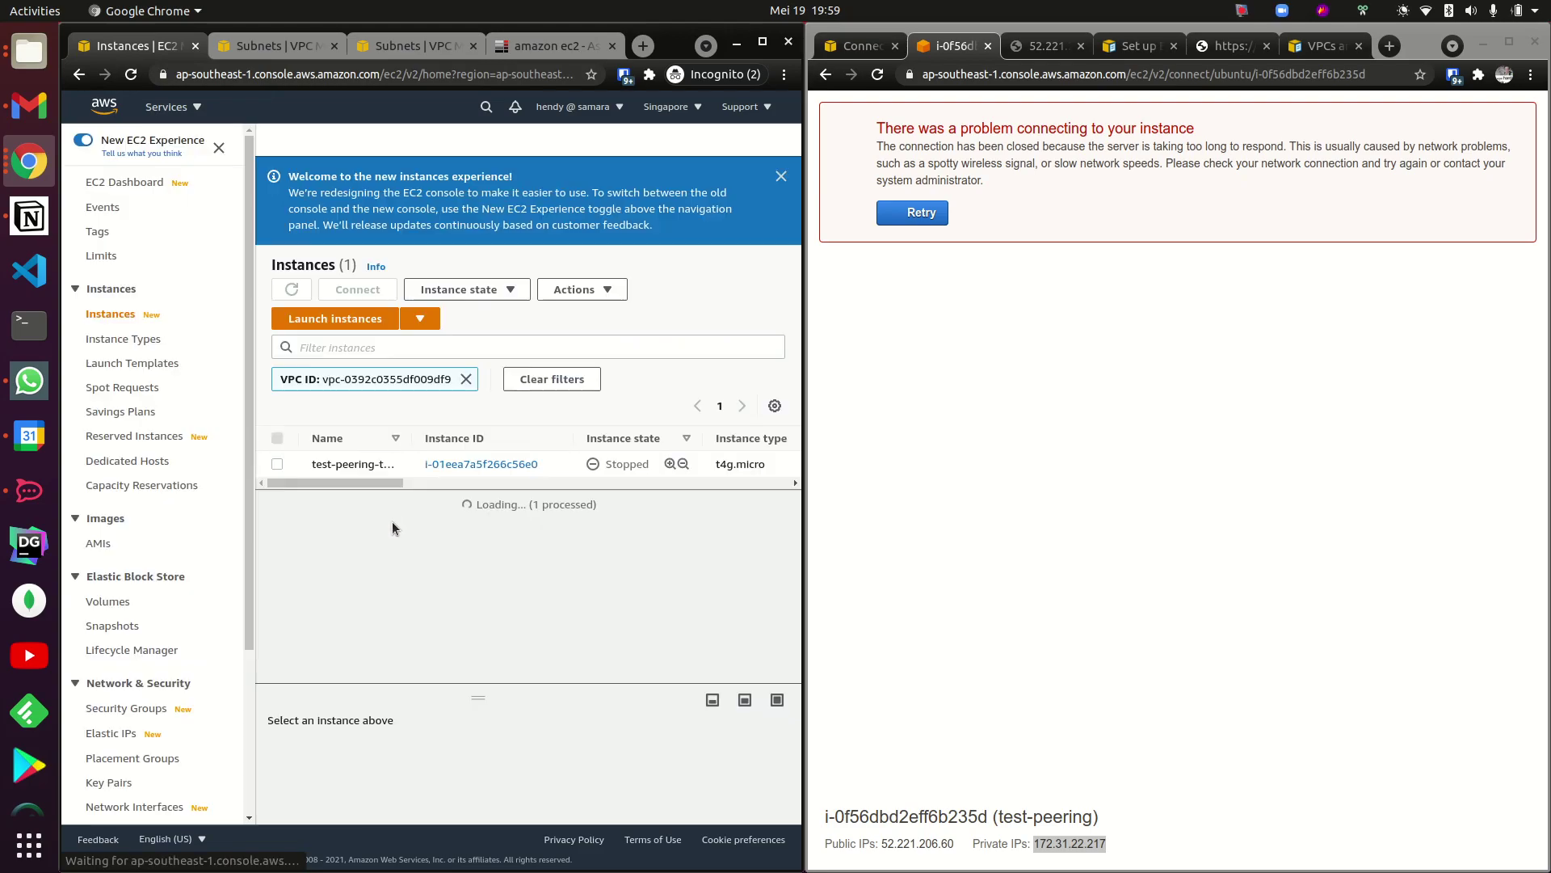
{"action": "left_click", "coordinate": [278, 463]}
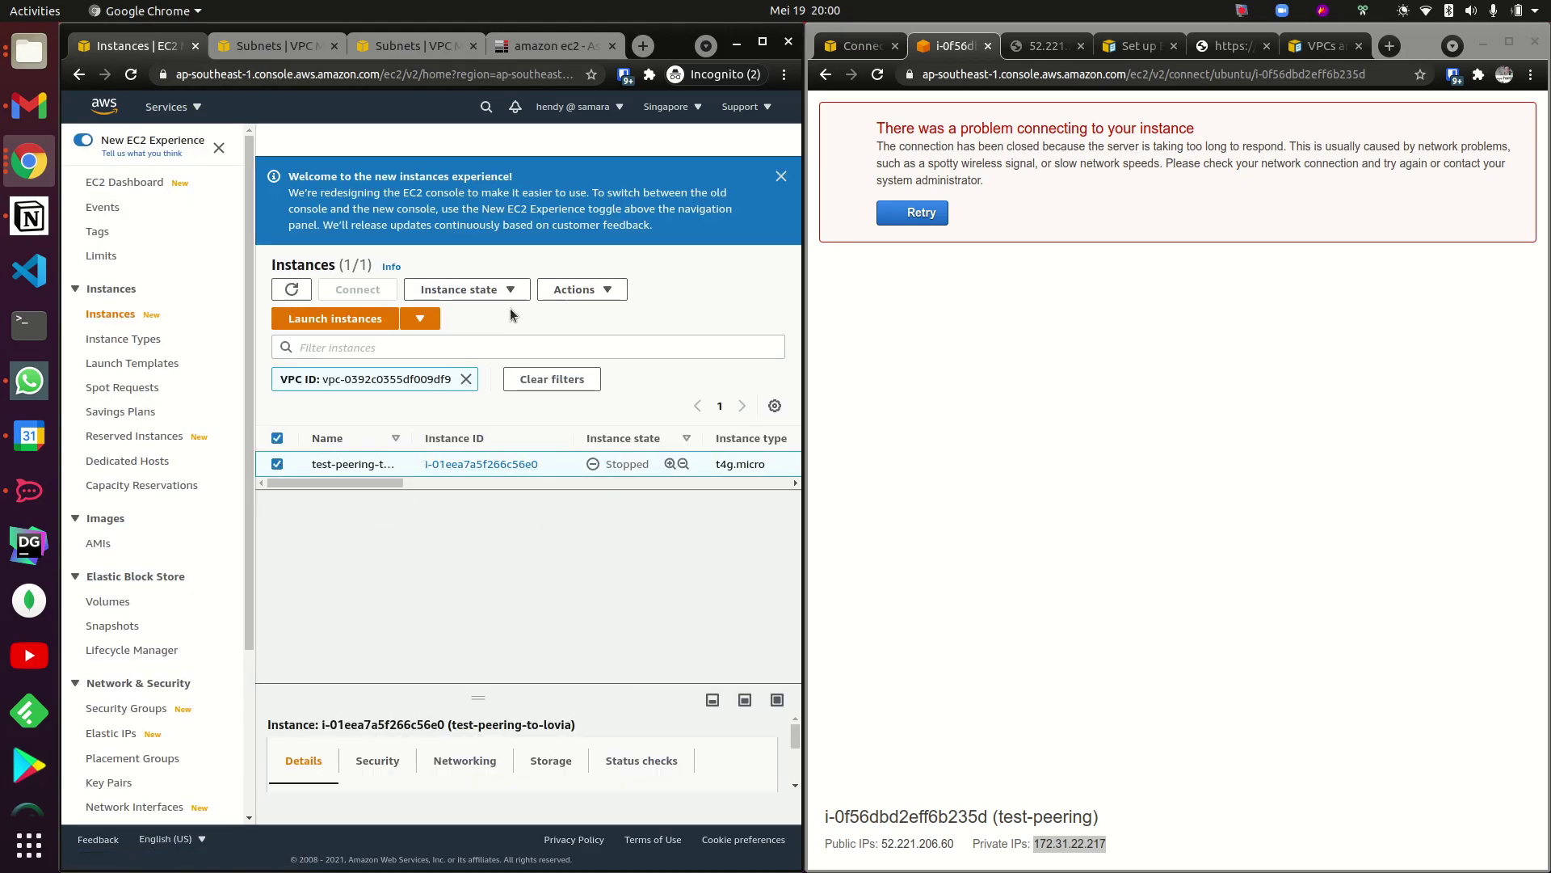
{"action": "left_click", "coordinate": [575, 289]}
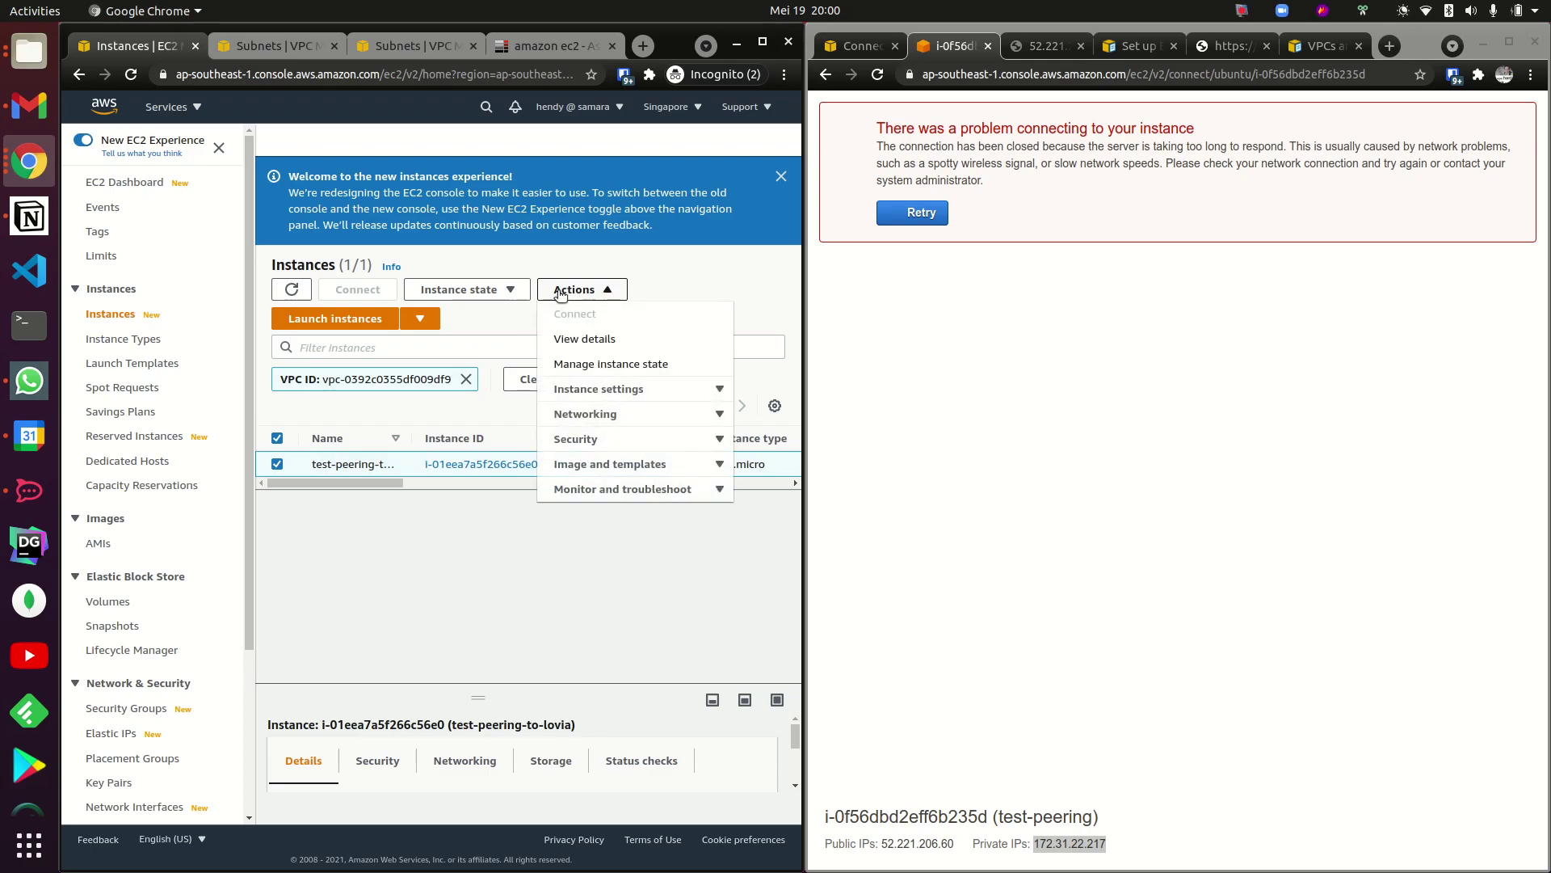
{"action": "left_click", "coordinate": [480, 285]}
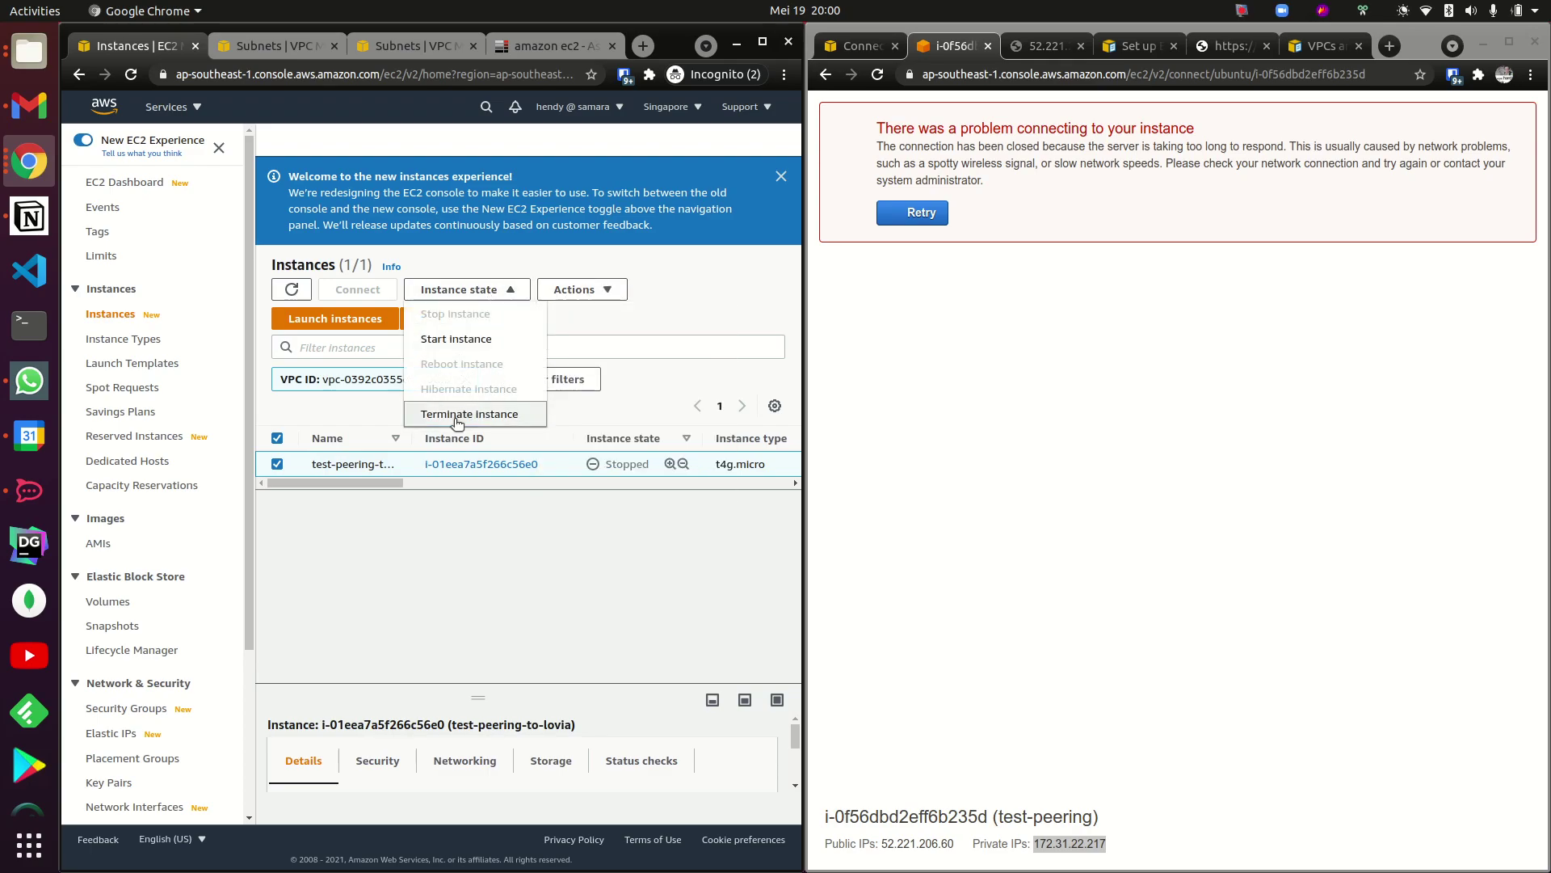
{"action": "left_click", "coordinate": [453, 412]}
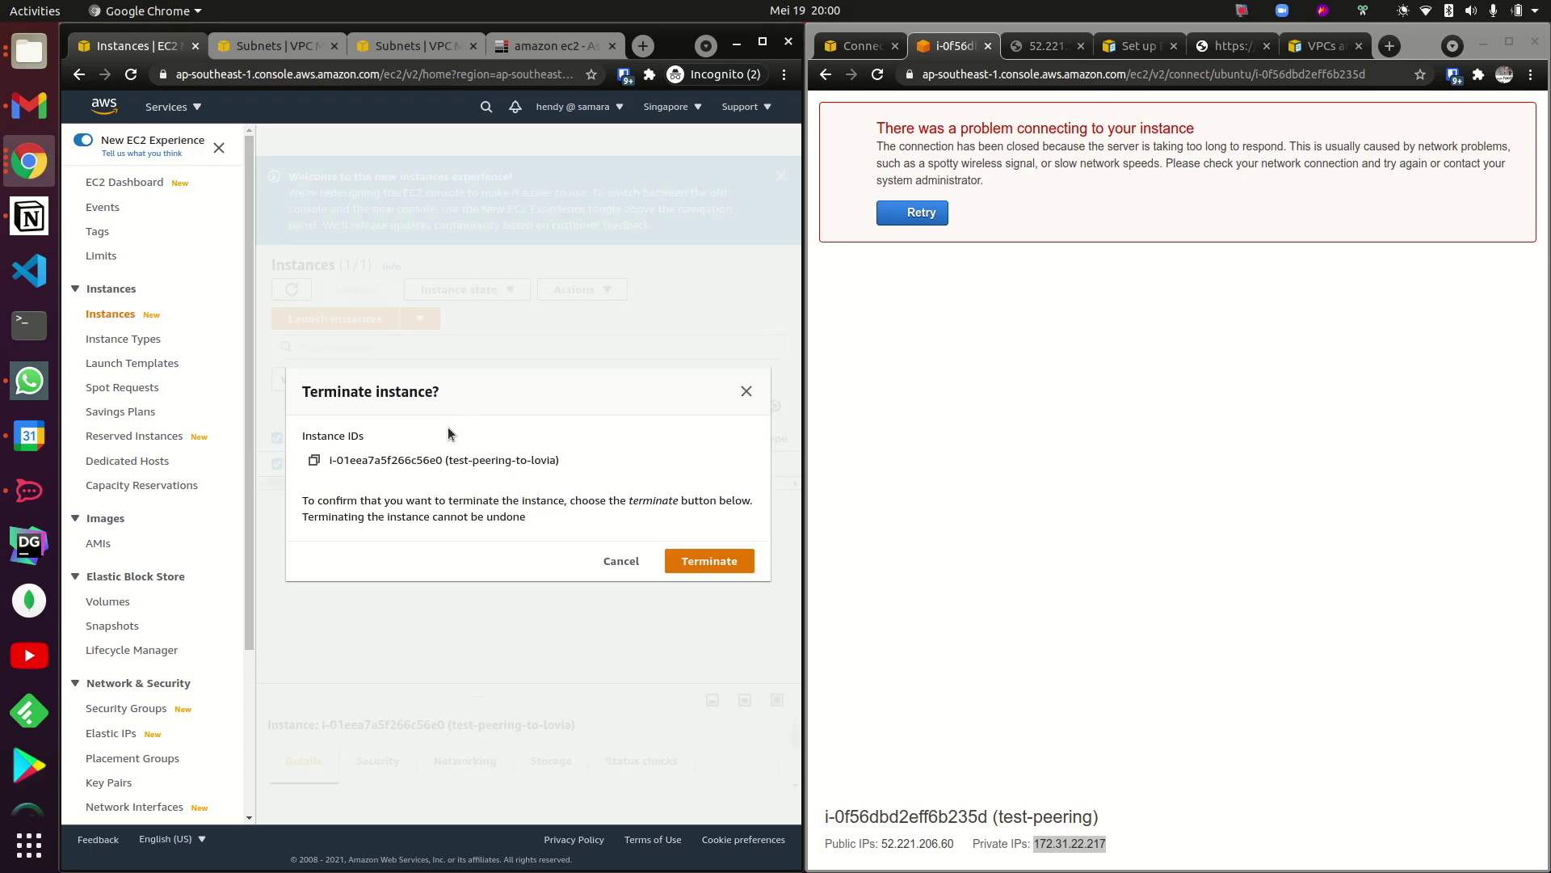
{"action": "left_click", "coordinate": [704, 559]}
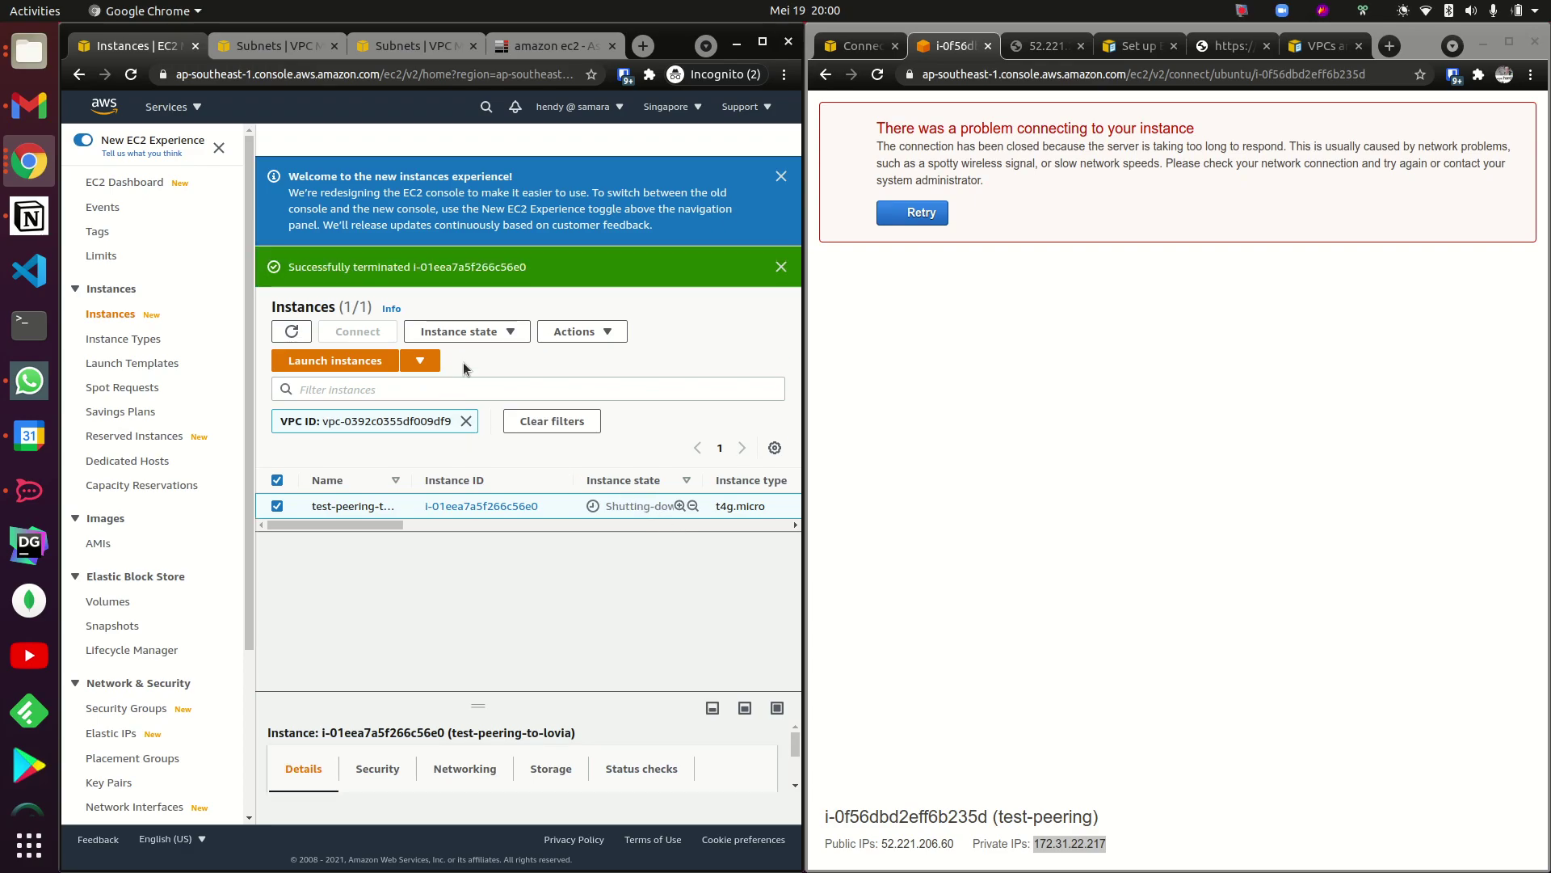
{"action": "left_click", "coordinate": [371, 368]}
Choose the 64-bit (Arm) Ubuntu Server 20.04 LTS image and the t4g.micro instance type.
{"action": "scroll", "coordinate": [602, 479], "scroll_direction": "down", "scroll_amount": 9}
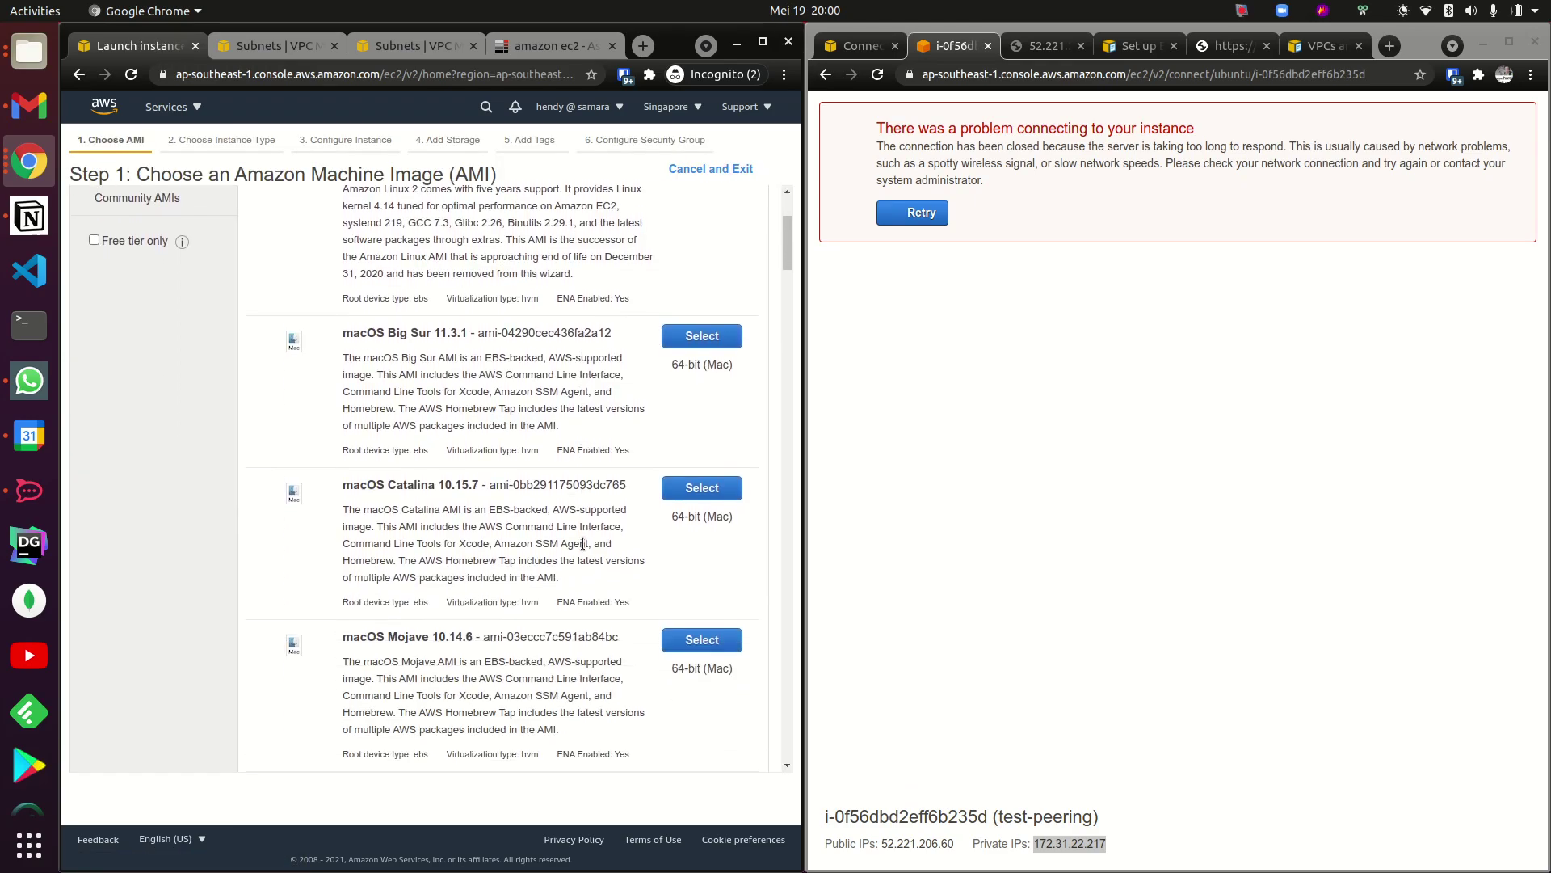
{"action": "scroll", "coordinate": [566, 599], "scroll_direction": "down", "scroll_amount": 5}
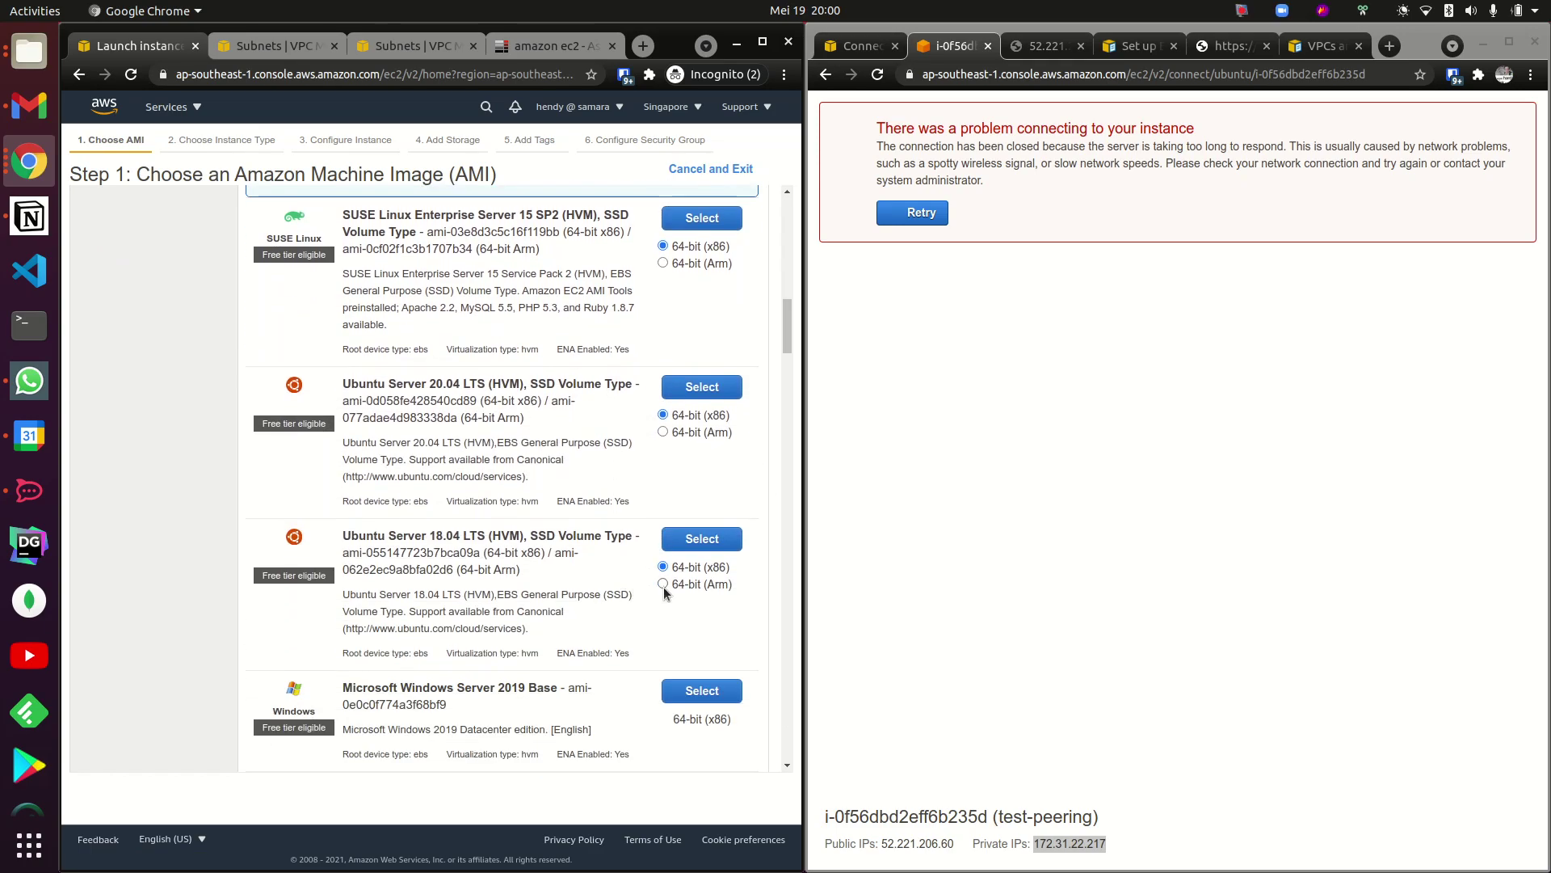
{"action": "left_click", "coordinate": [701, 383]}
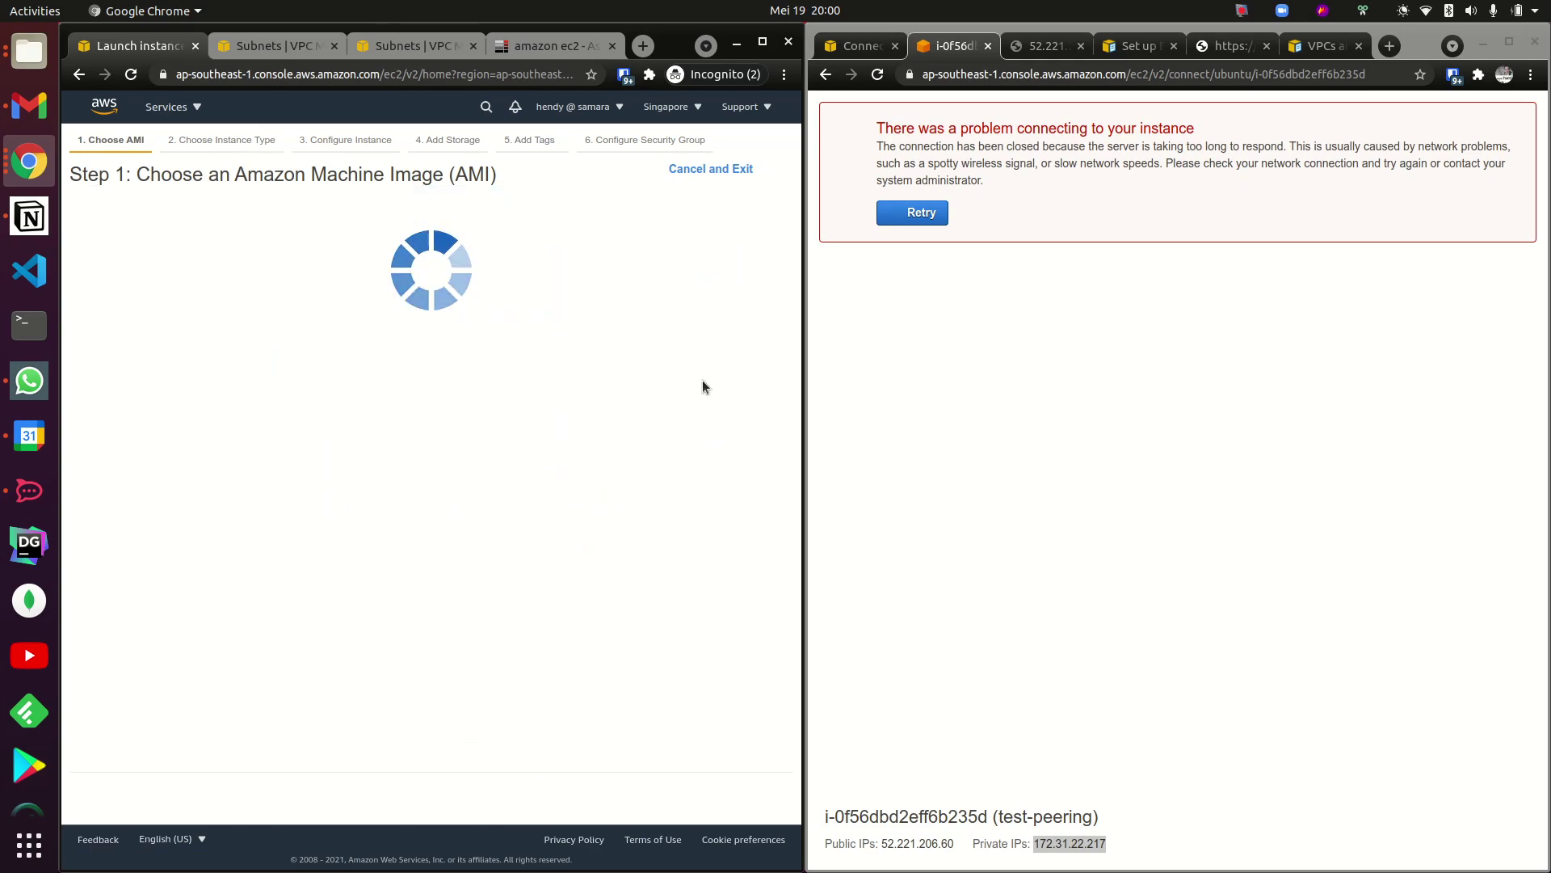
{"action": "left_click", "coordinate": [107, 392]}
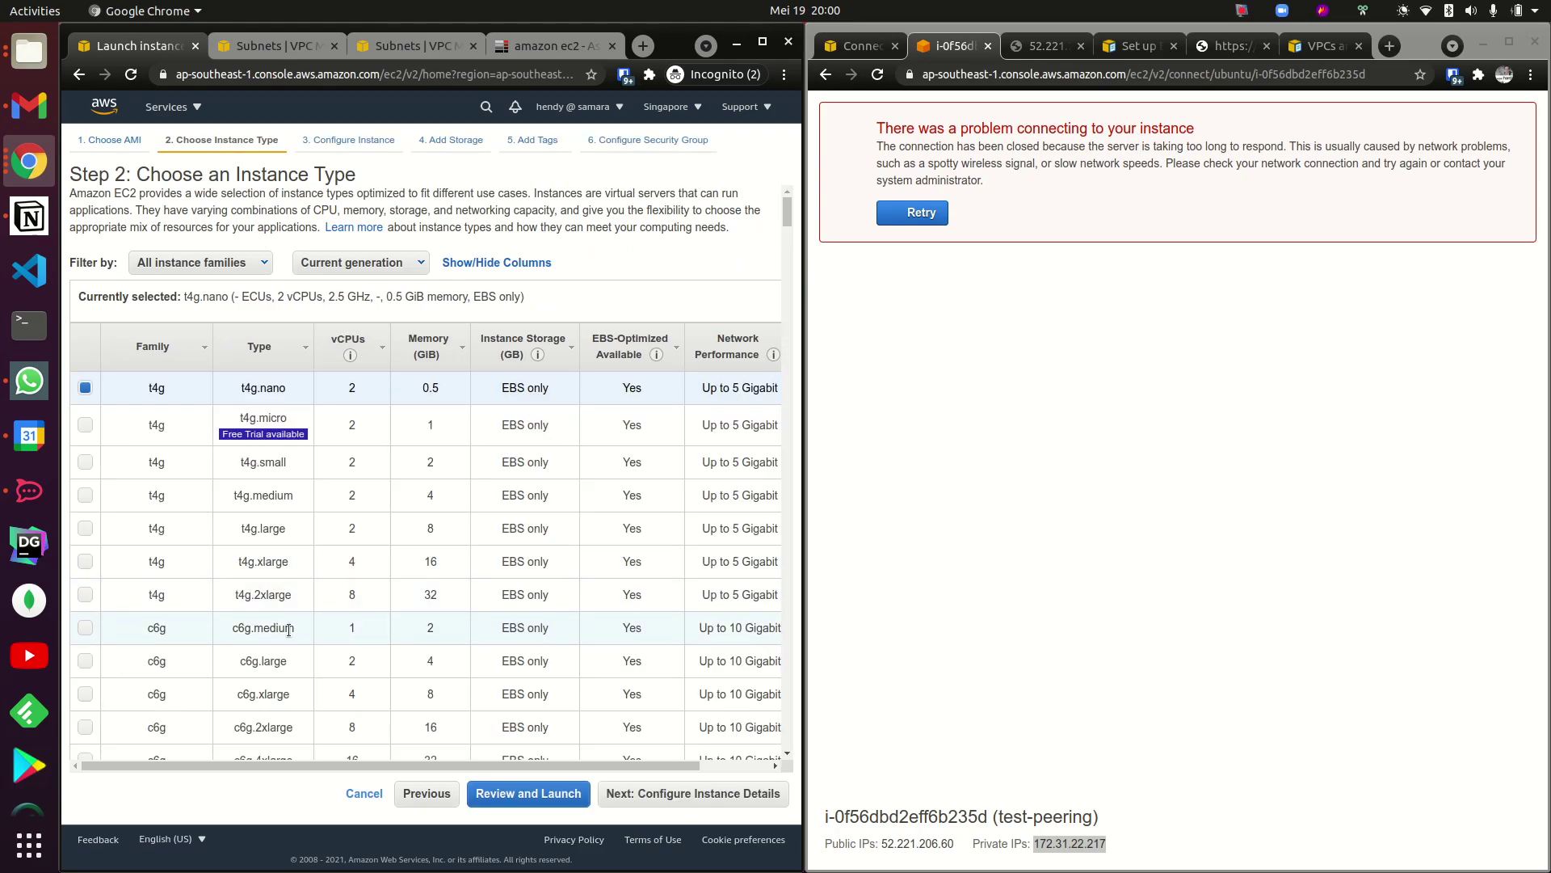
{"action": "left_click", "coordinate": [88, 425]}
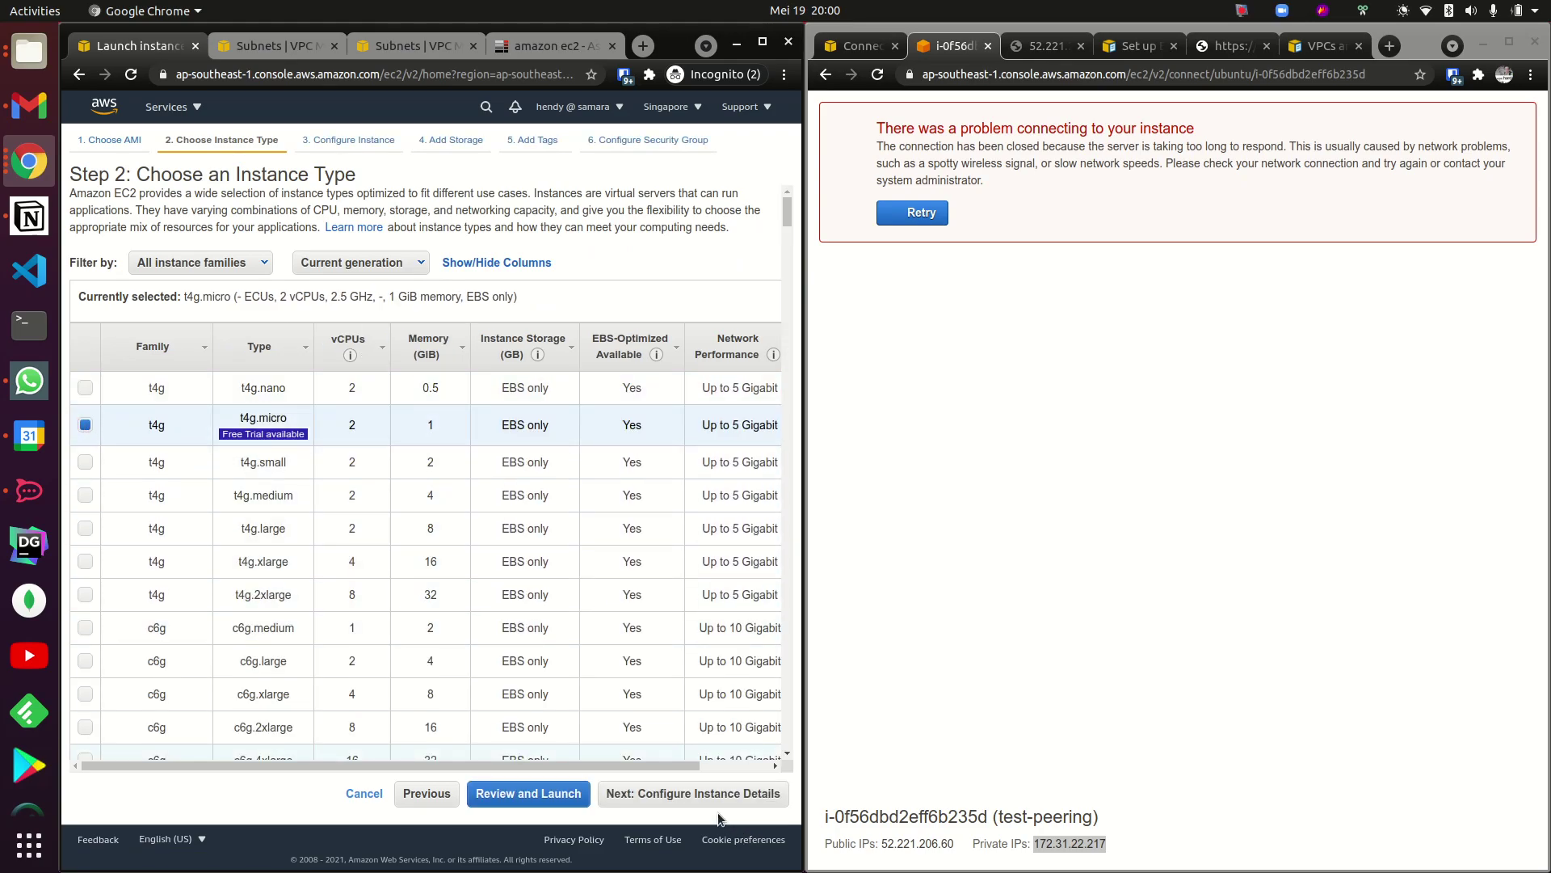
Place the instance in the peered VPC, using the peered-ap-southeast-1a subnet.
{"action": "left_click", "coordinate": [696, 796]}
{"action": "left_click", "coordinate": [209, 369]}
{"action": "left_click", "coordinate": [183, 402]}
{"action": "left_click", "coordinate": [210, 416]}
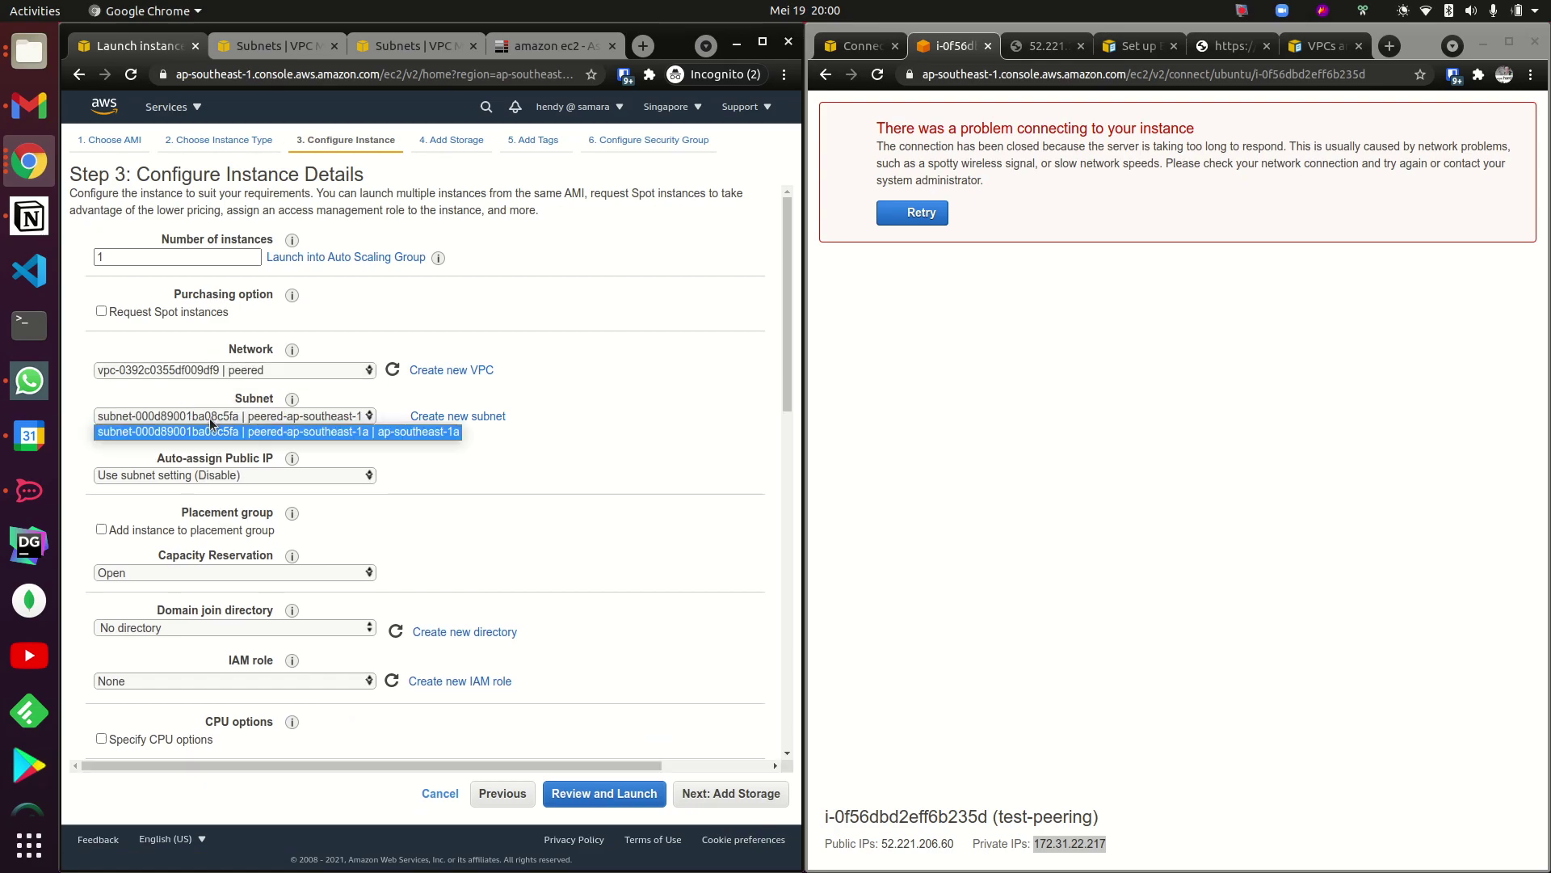
{"action": "left_click", "coordinate": [577, 503]}
Enable auto-assignment of a public IP in the instance details and continue to the storage settings.
{"action": "scroll", "coordinate": [437, 565], "scroll_direction": "down", "scroll_amount": 8}
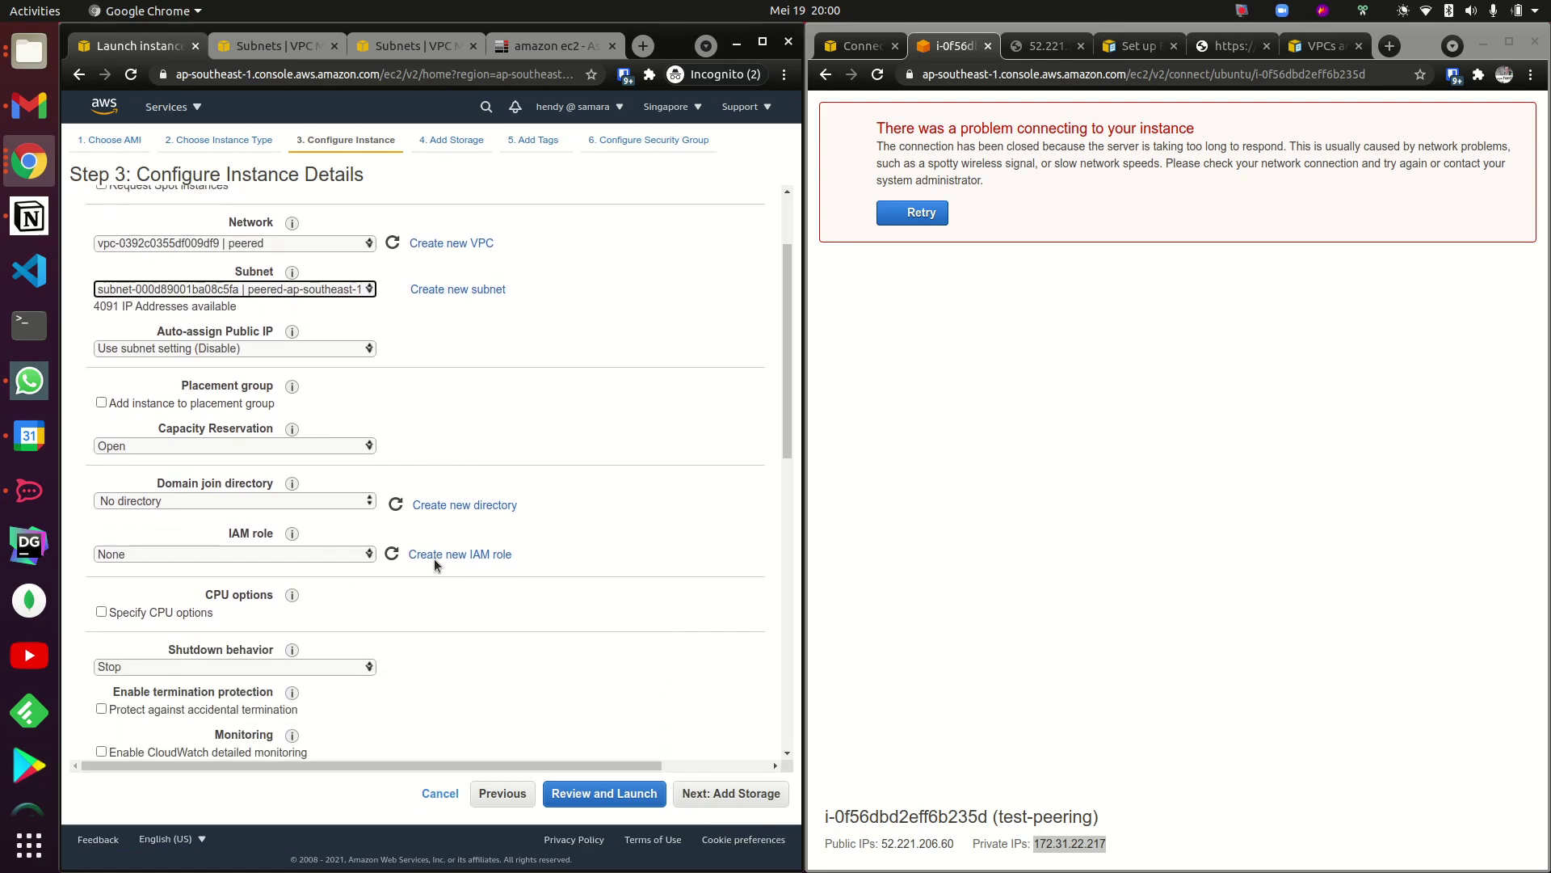
{"action": "scroll", "coordinate": [436, 563], "scroll_direction": "down", "scroll_amount": 2}
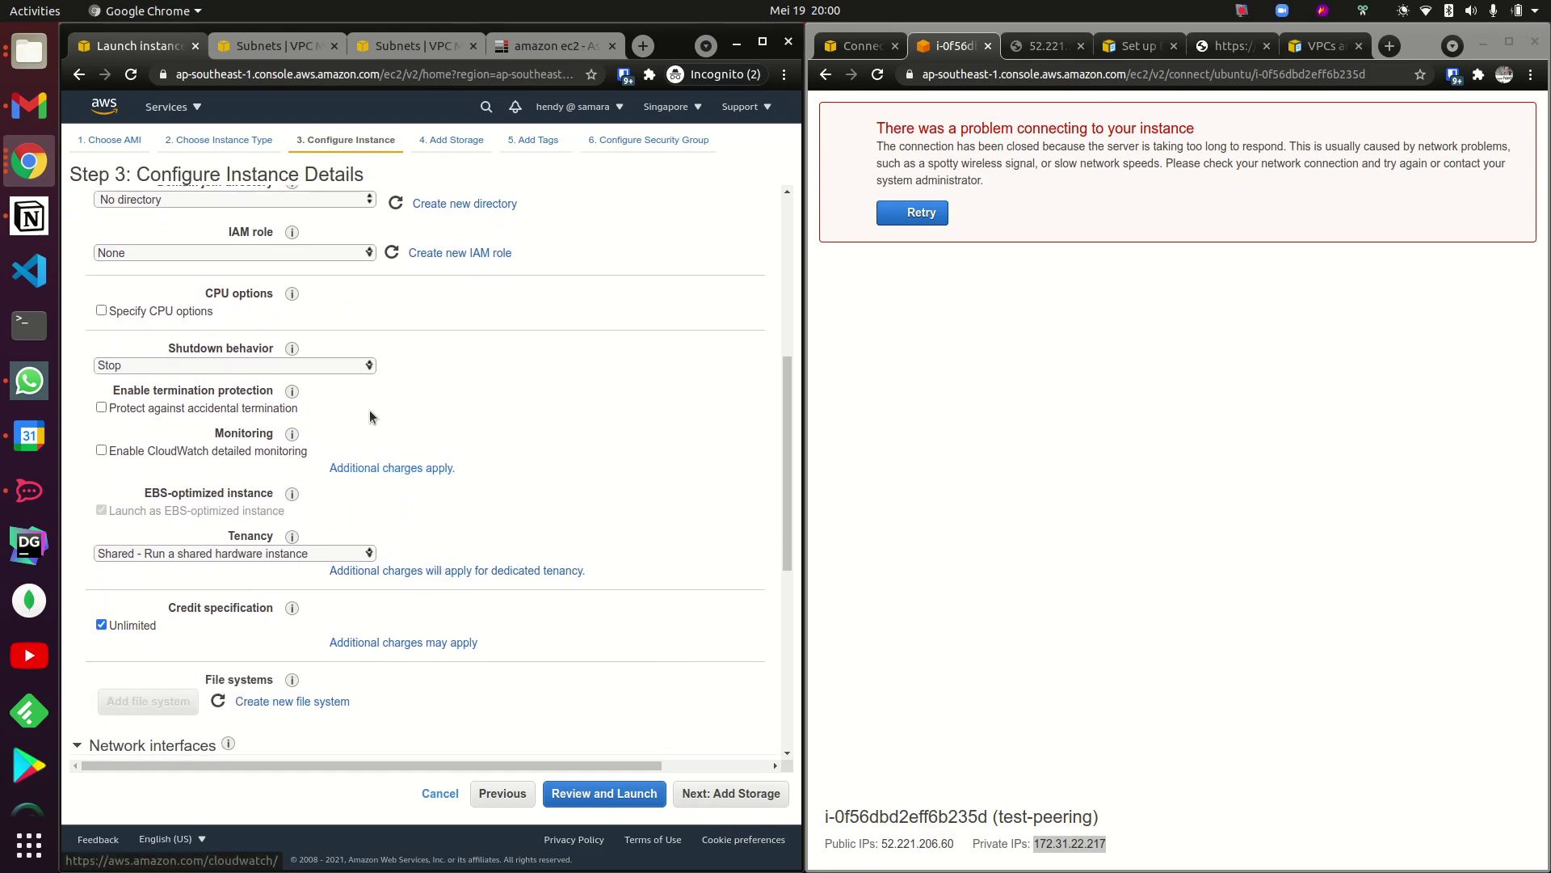
{"action": "scroll", "coordinate": [370, 410], "scroll_direction": "up", "scroll_amount": 7}
{"action": "left_click", "coordinate": [212, 349]}
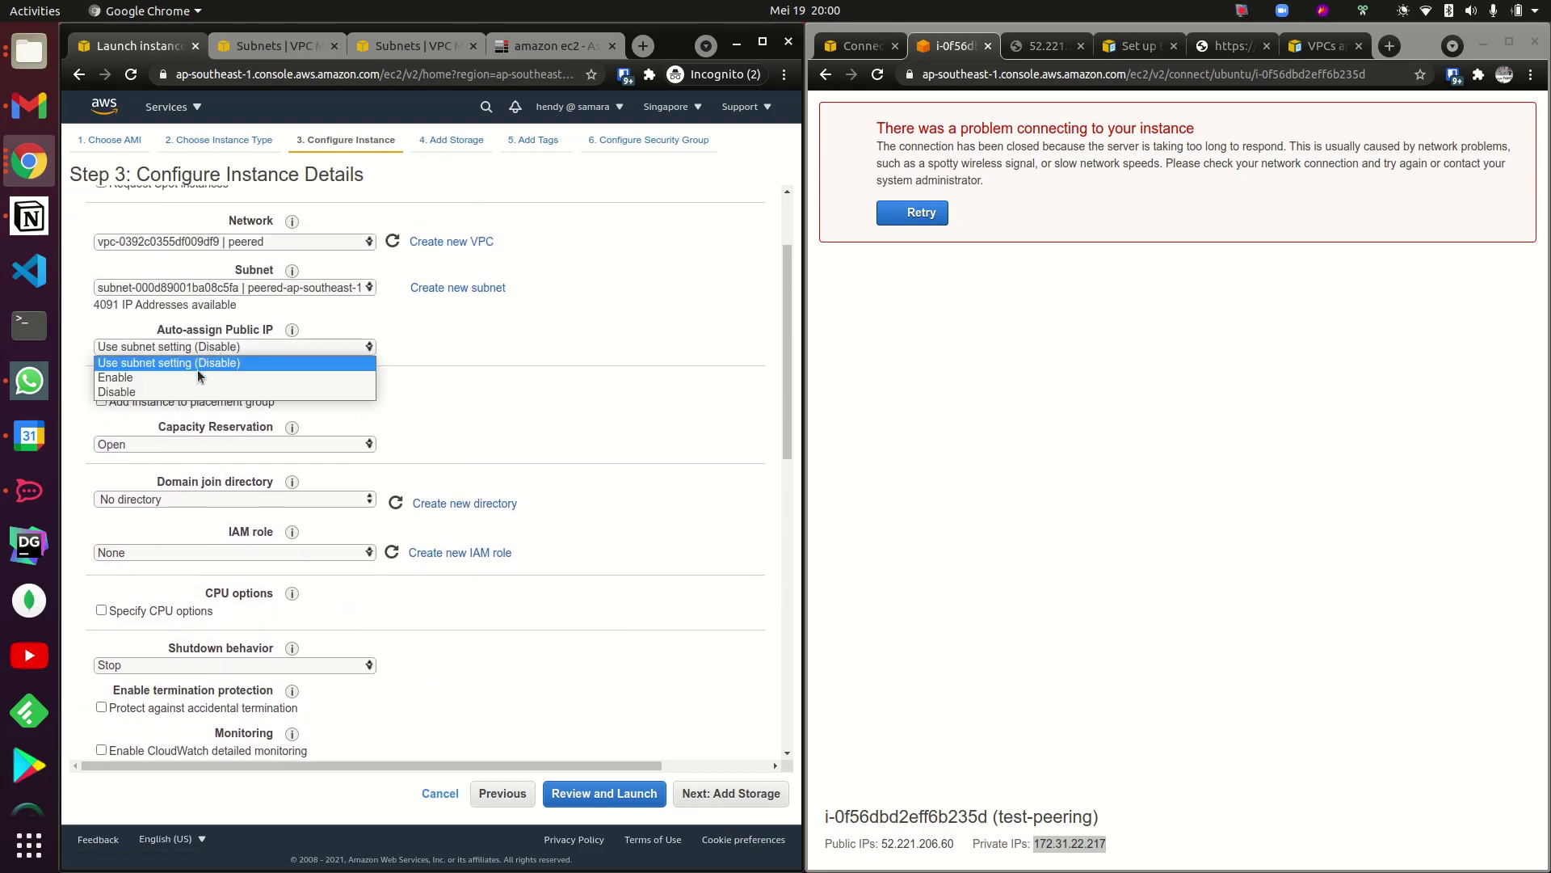
{"action": "left_click", "coordinate": [161, 376]}
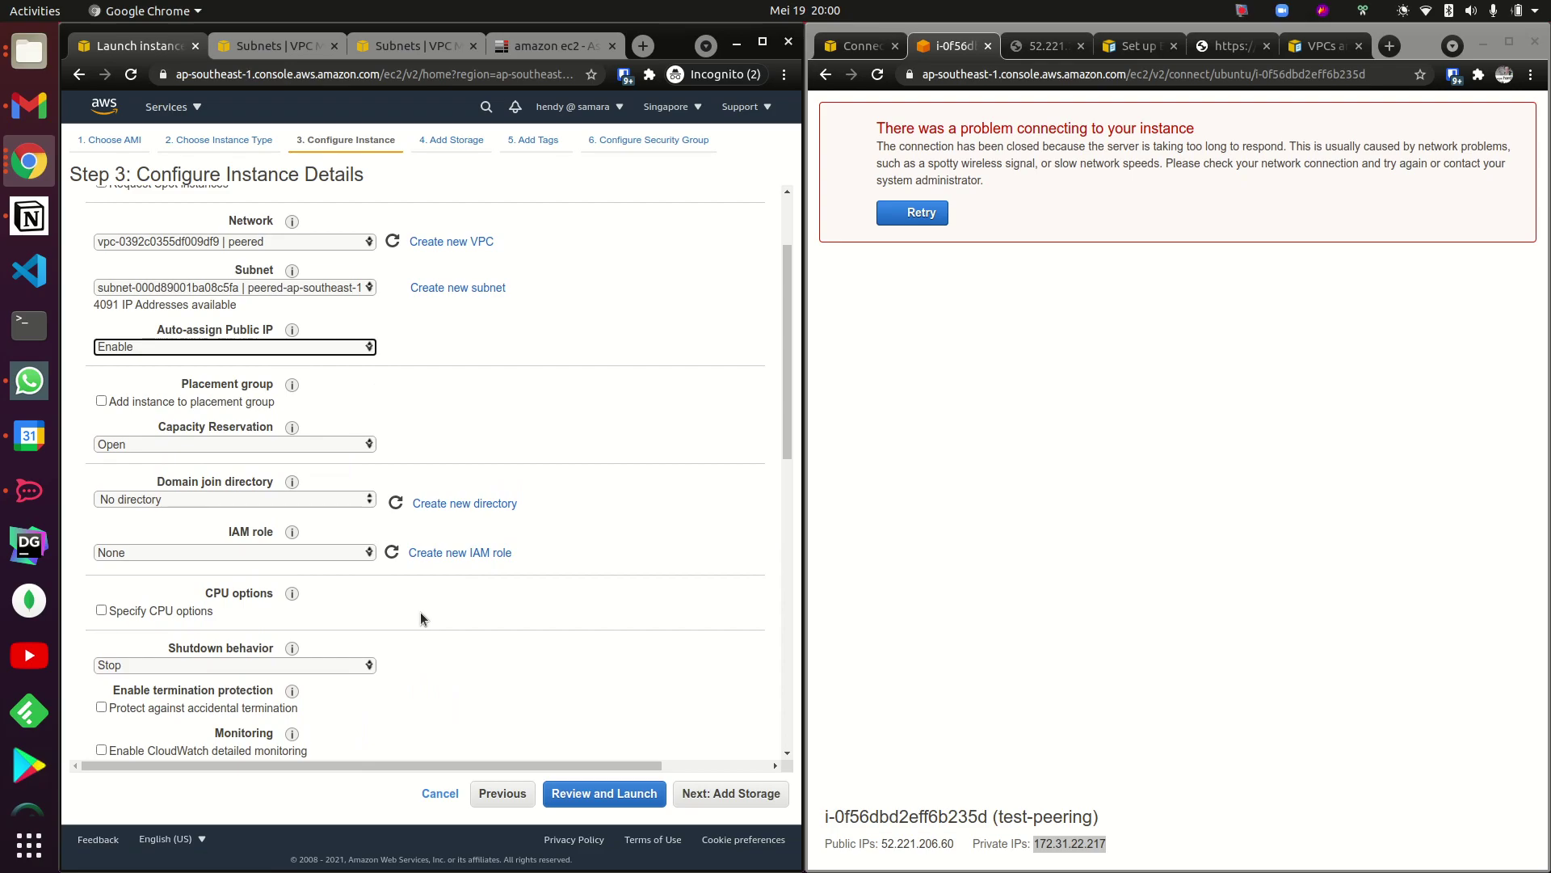
{"action": "scroll", "coordinate": [421, 613], "scroll_direction": "down", "scroll_amount": 5}
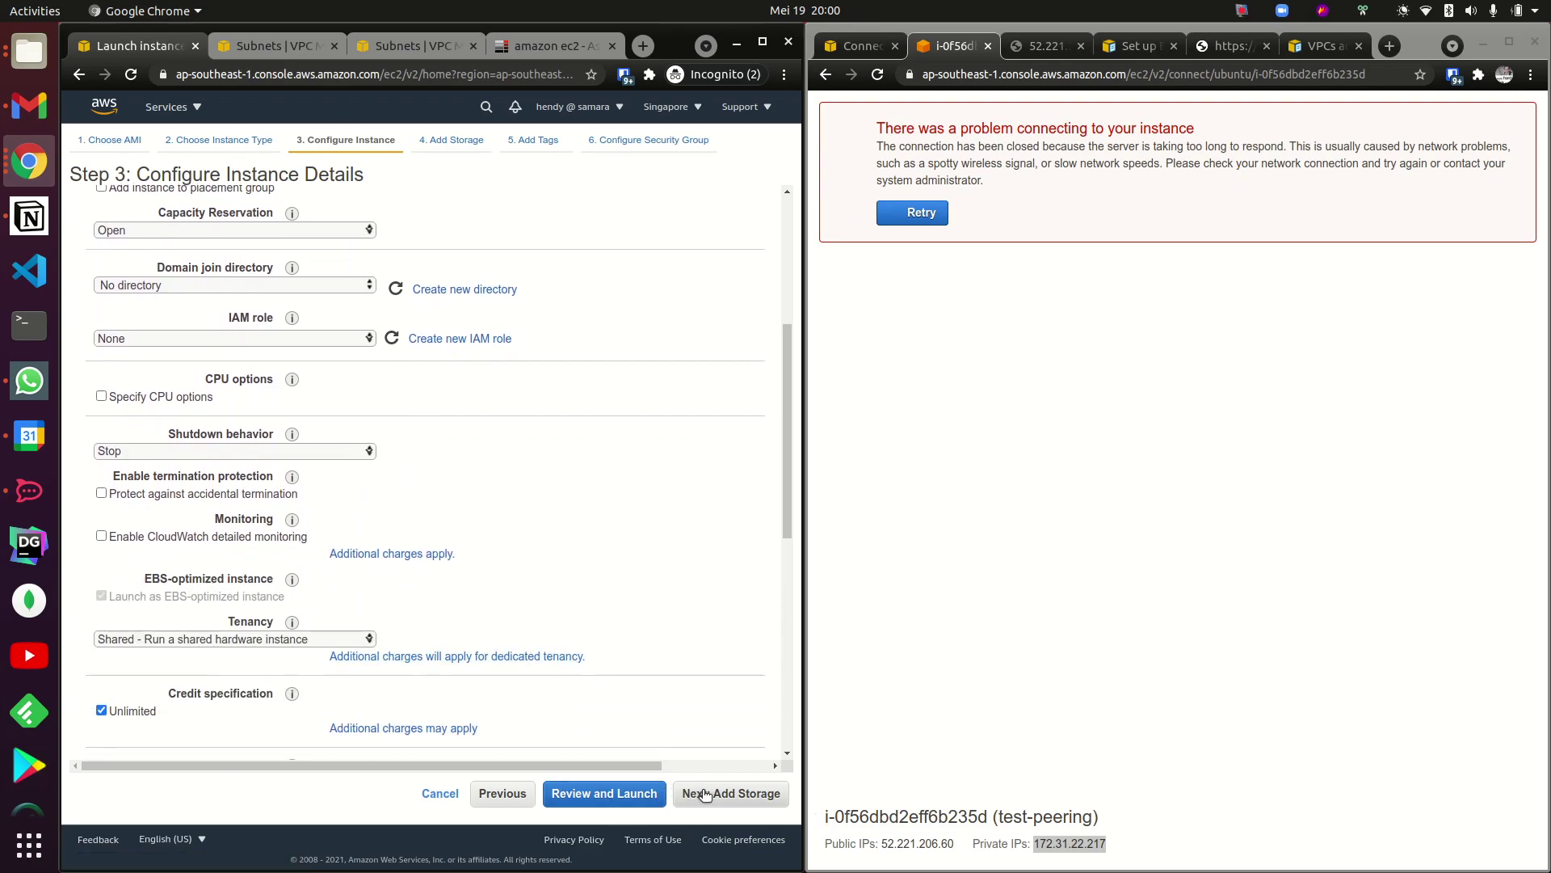
{"action": "left_click", "coordinate": [706, 795]}
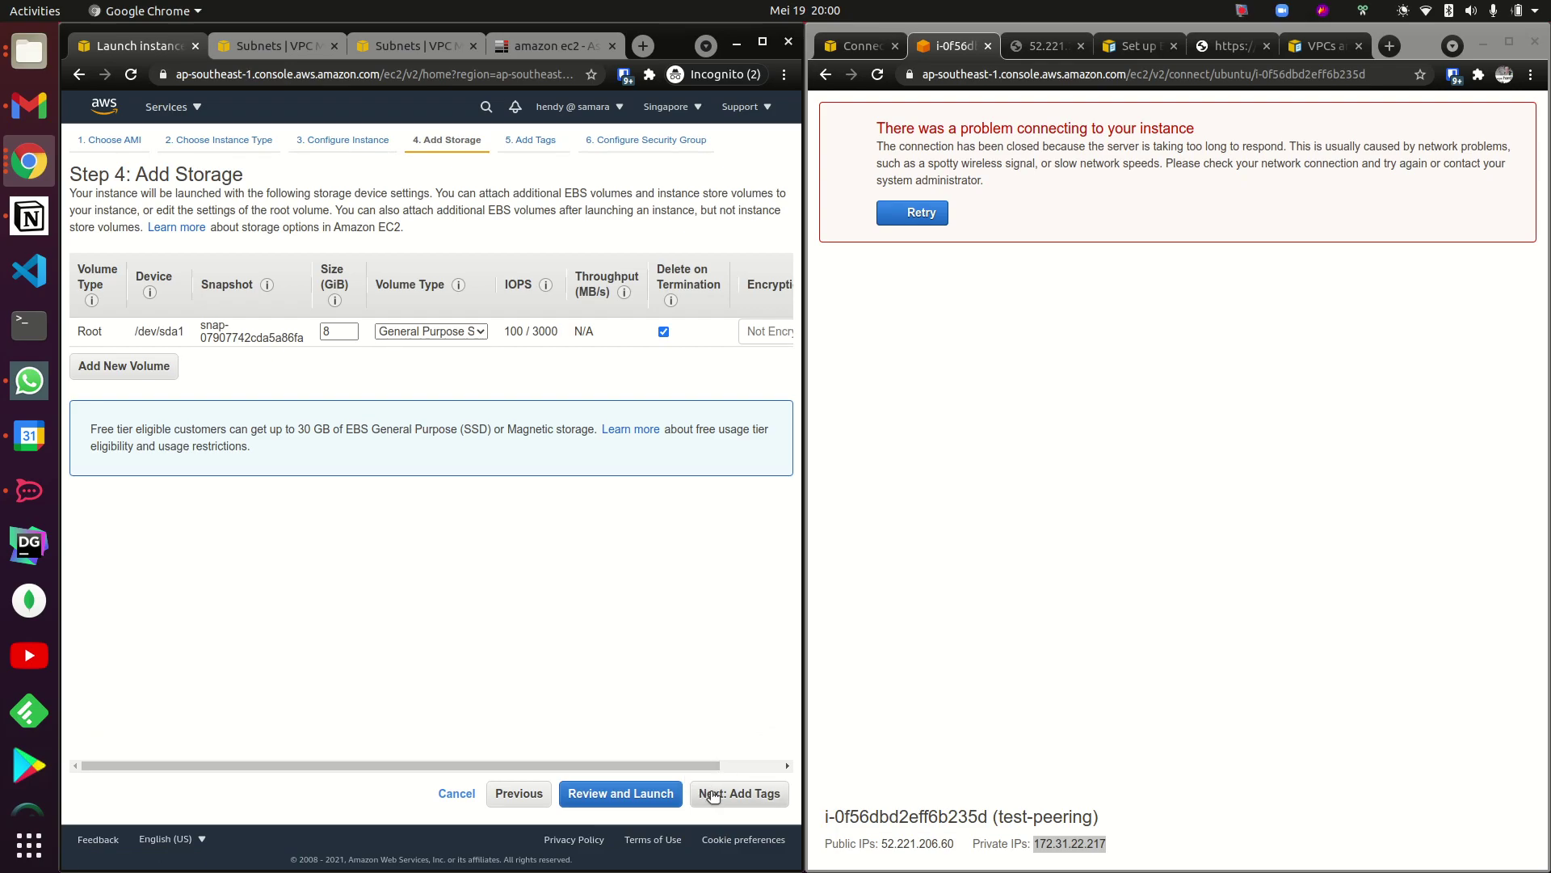
Keep the default storage, set the Name tag to test-peering-to-lovia, and continue to the security group configuration.
{"action": "left_click", "coordinate": [713, 794]}
{"action": "left_click", "coordinate": [475, 365]}
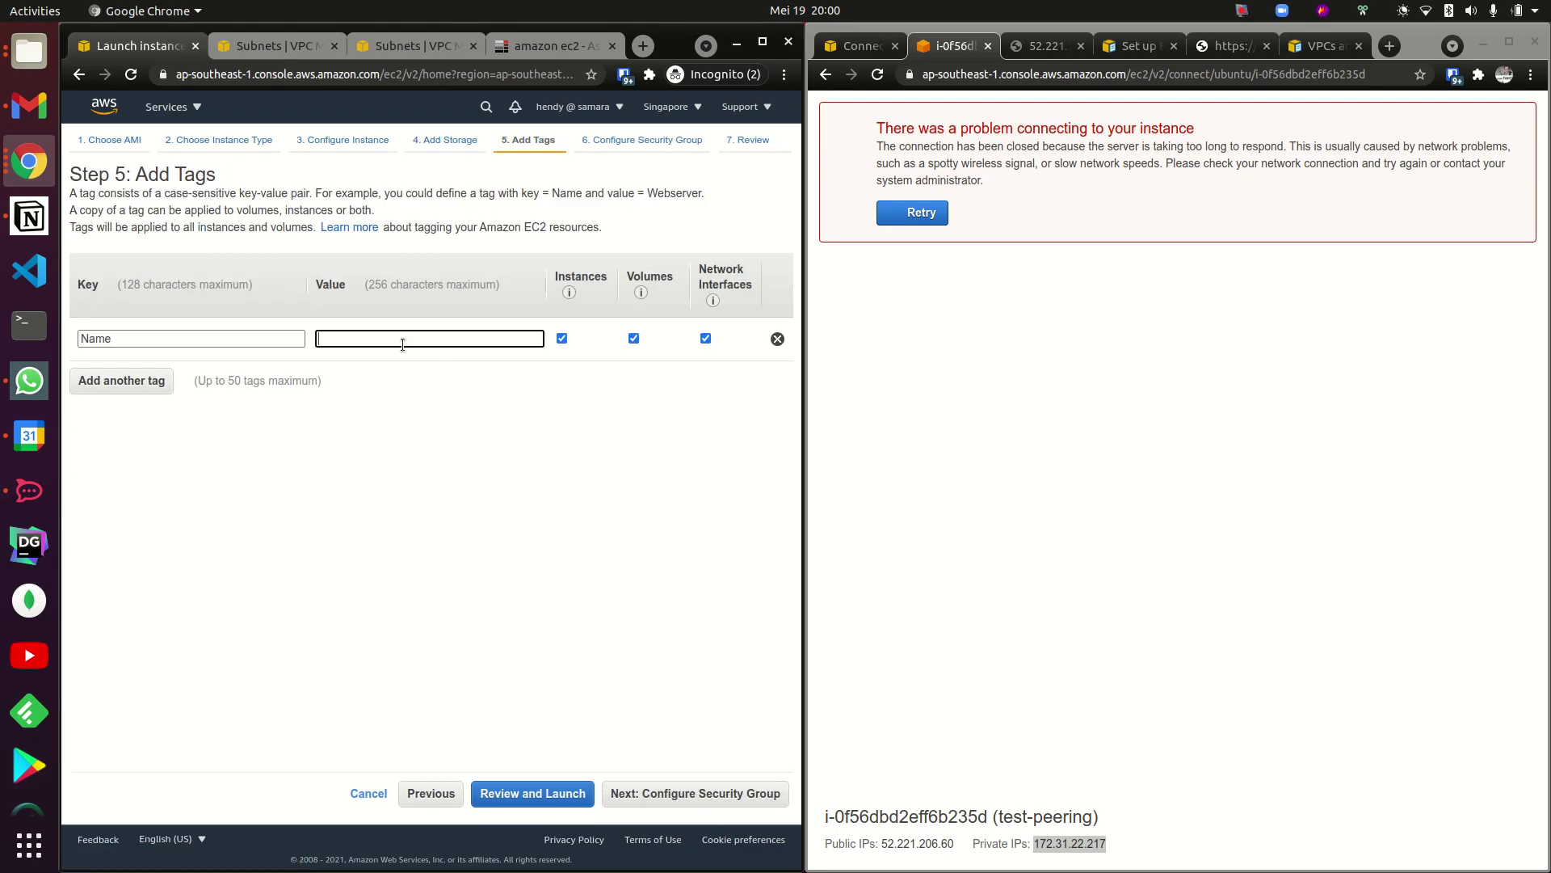
{"action": "type", "text": "test-p"}
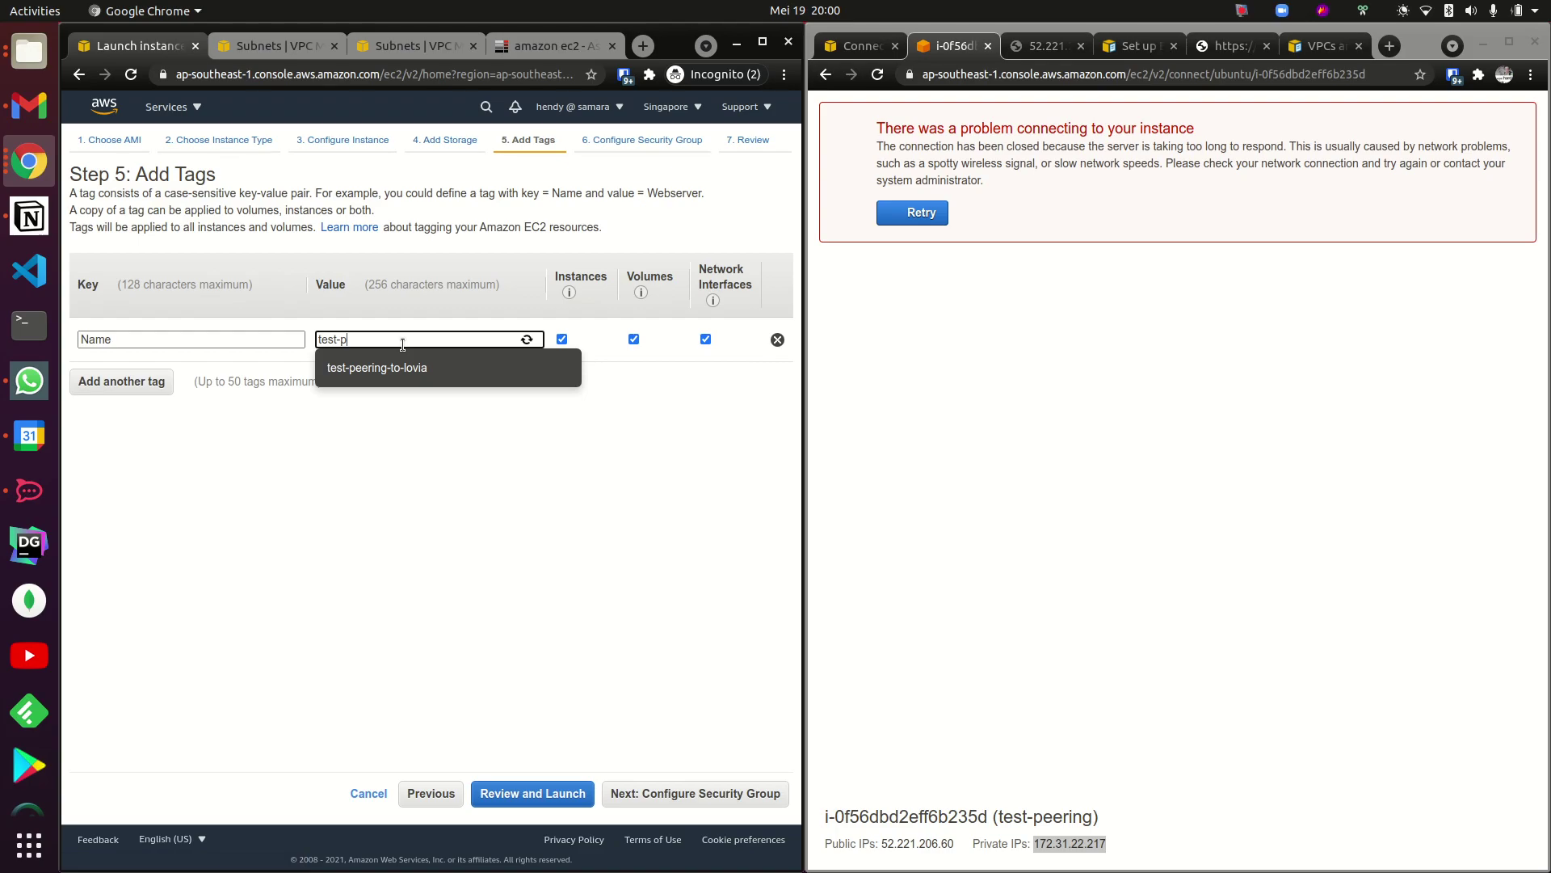
{"action": "left_click", "coordinate": [411, 367]}
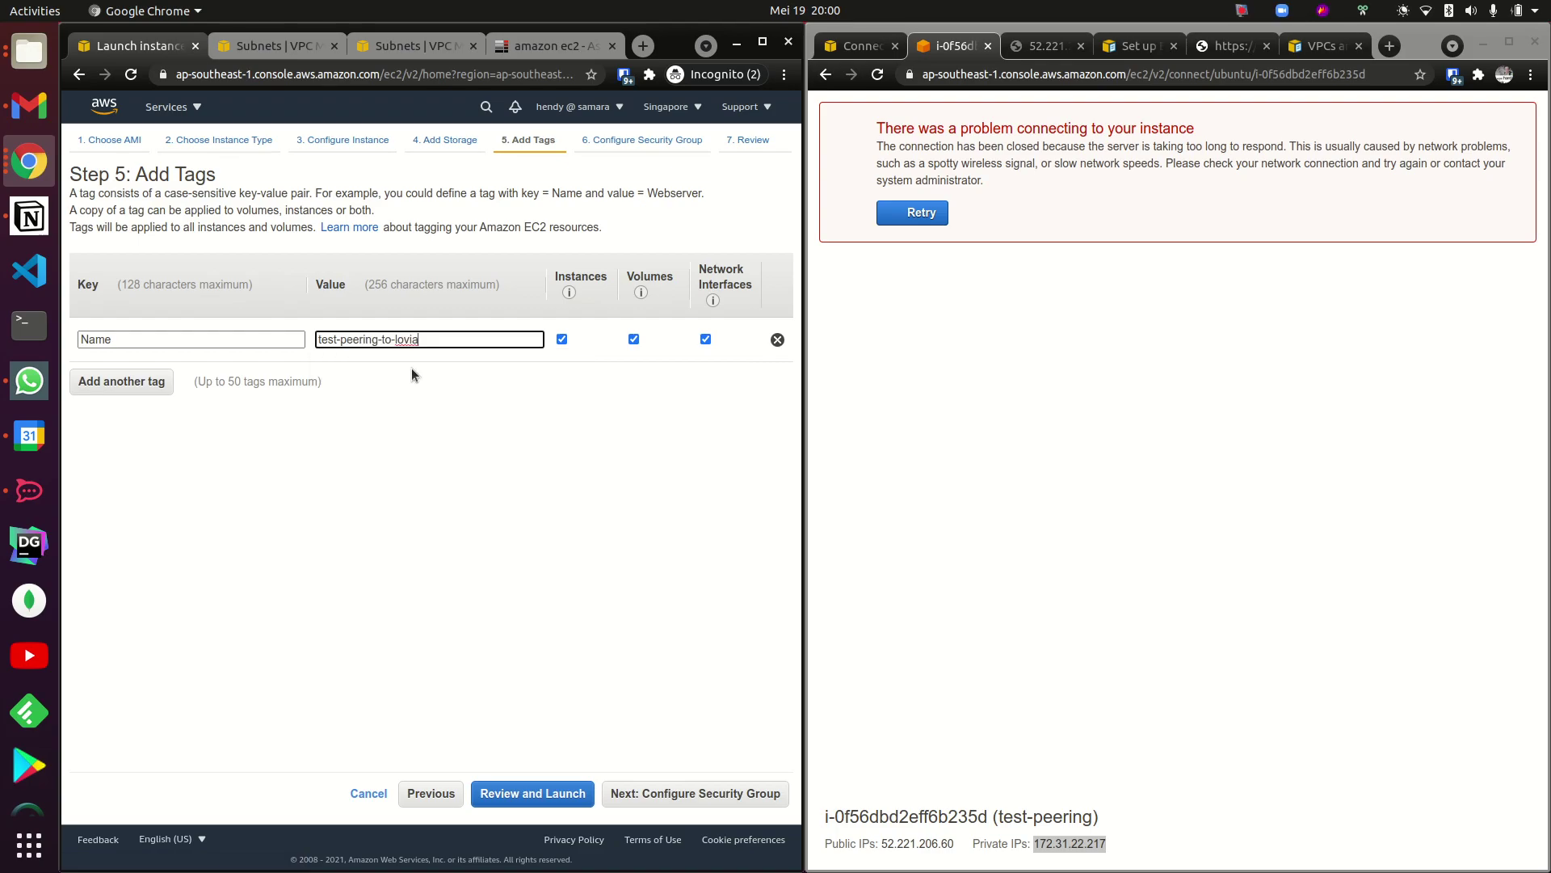
{"action": "left_click", "coordinate": [699, 799]}
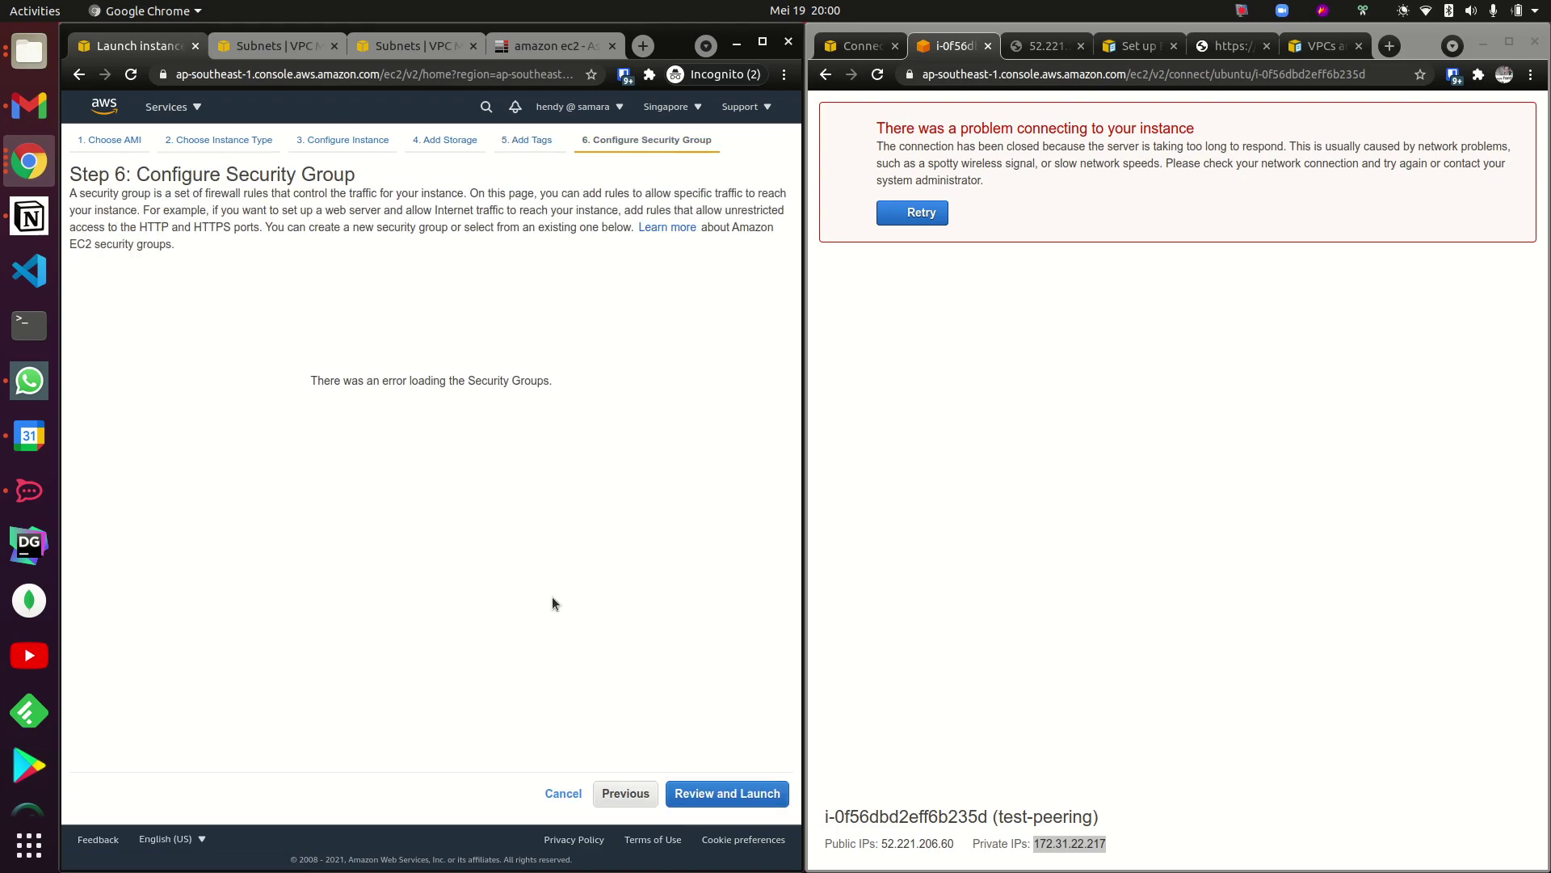
Try to load the security groups again by returning to the tags step and reopening the security group configuration.
{"action": "left_click", "coordinate": [644, 798]}
{"action": "left_click", "coordinate": [702, 796]}
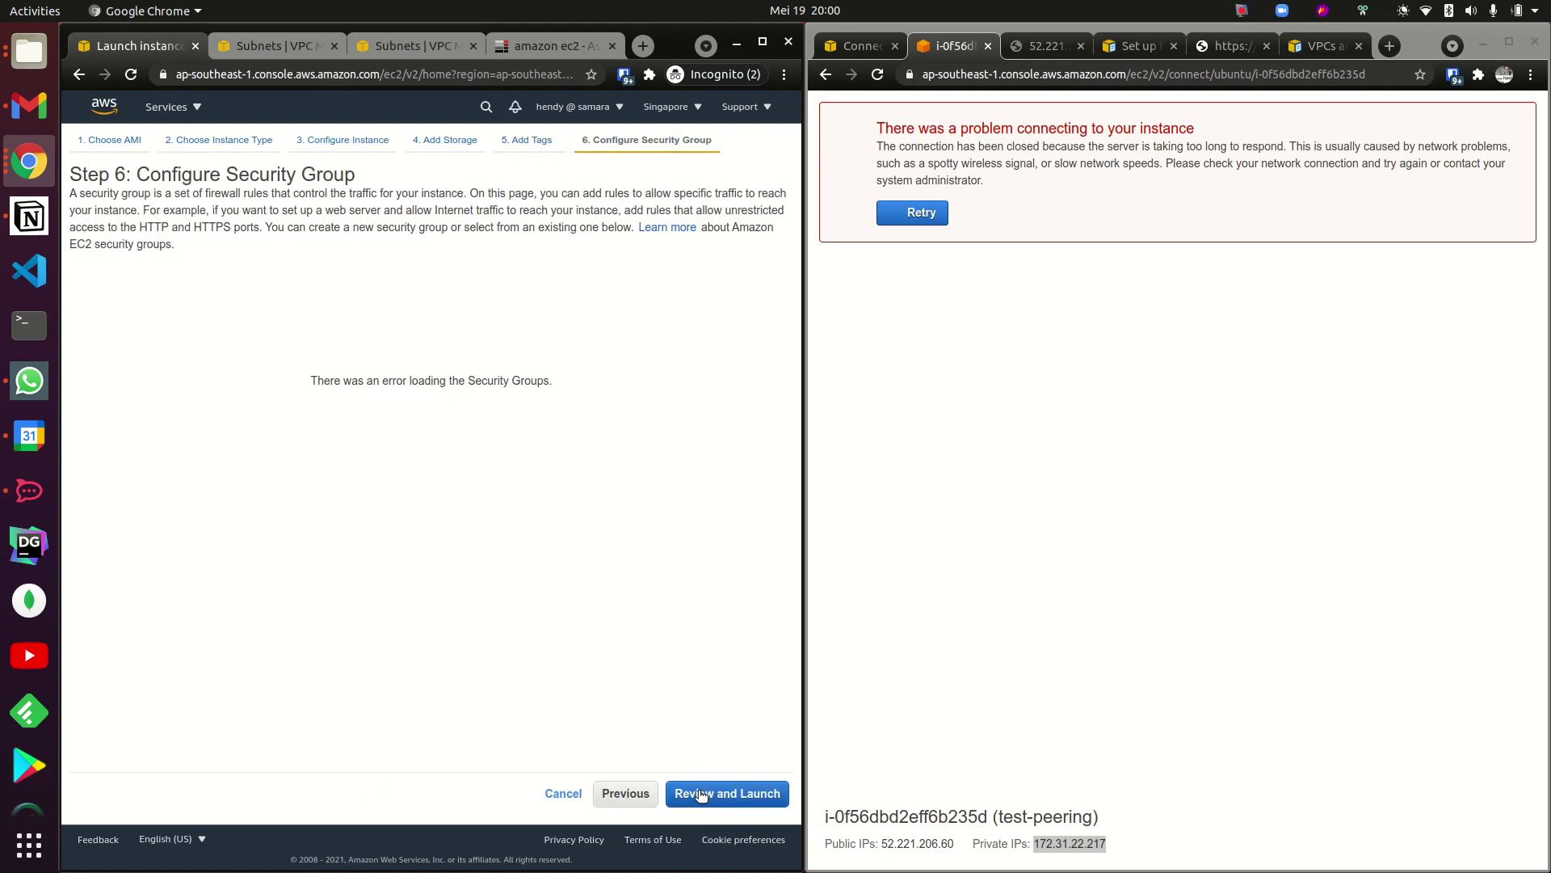
{"action": "left_click", "coordinate": [616, 794]}
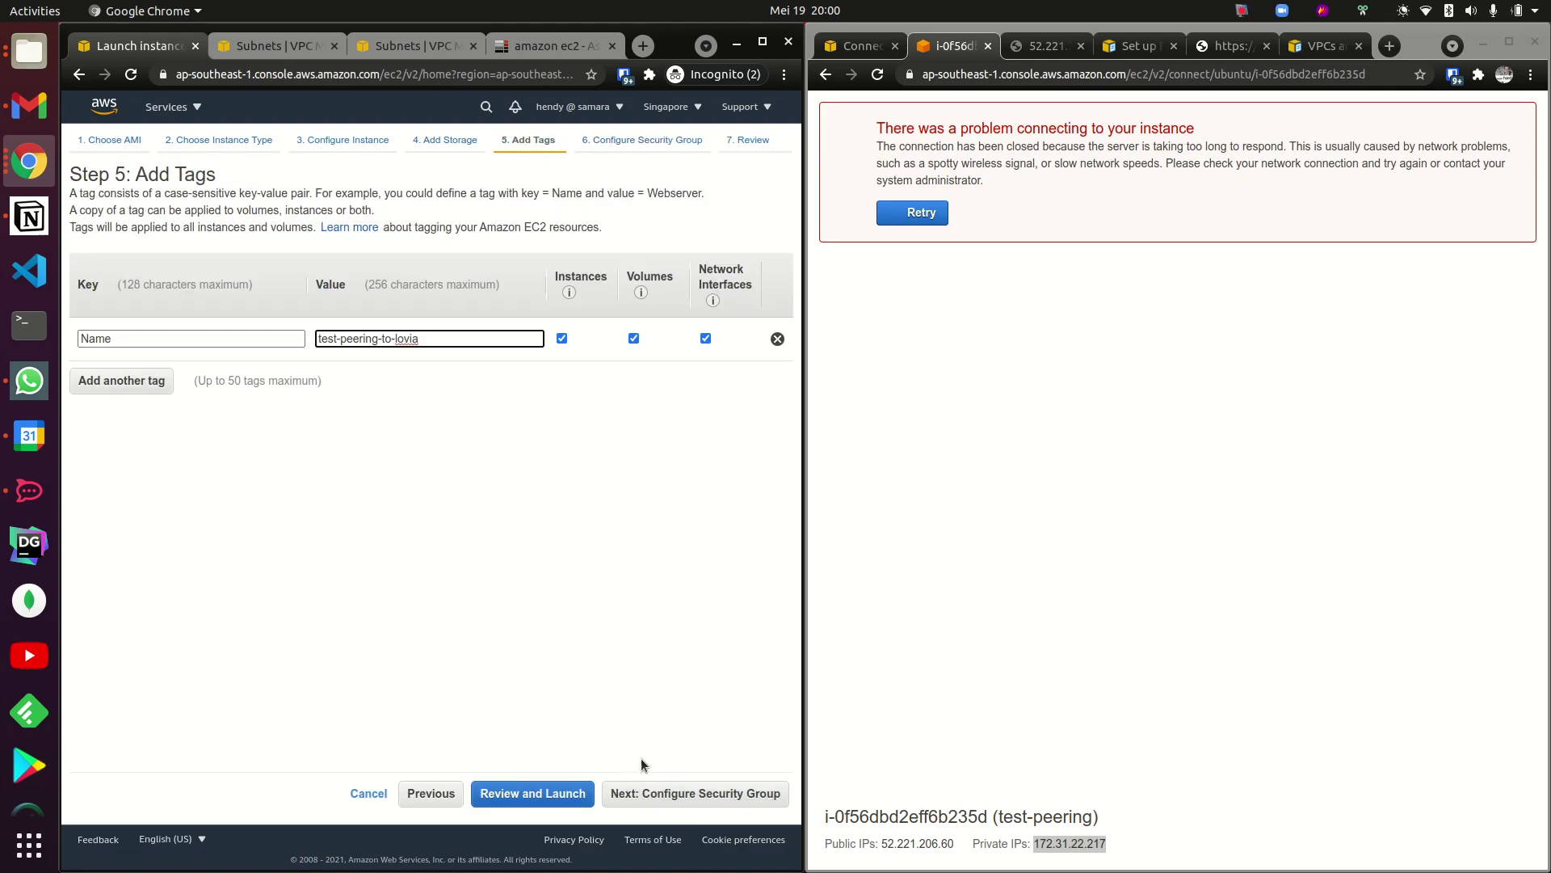
{"action": "left_click", "coordinate": [653, 794]}
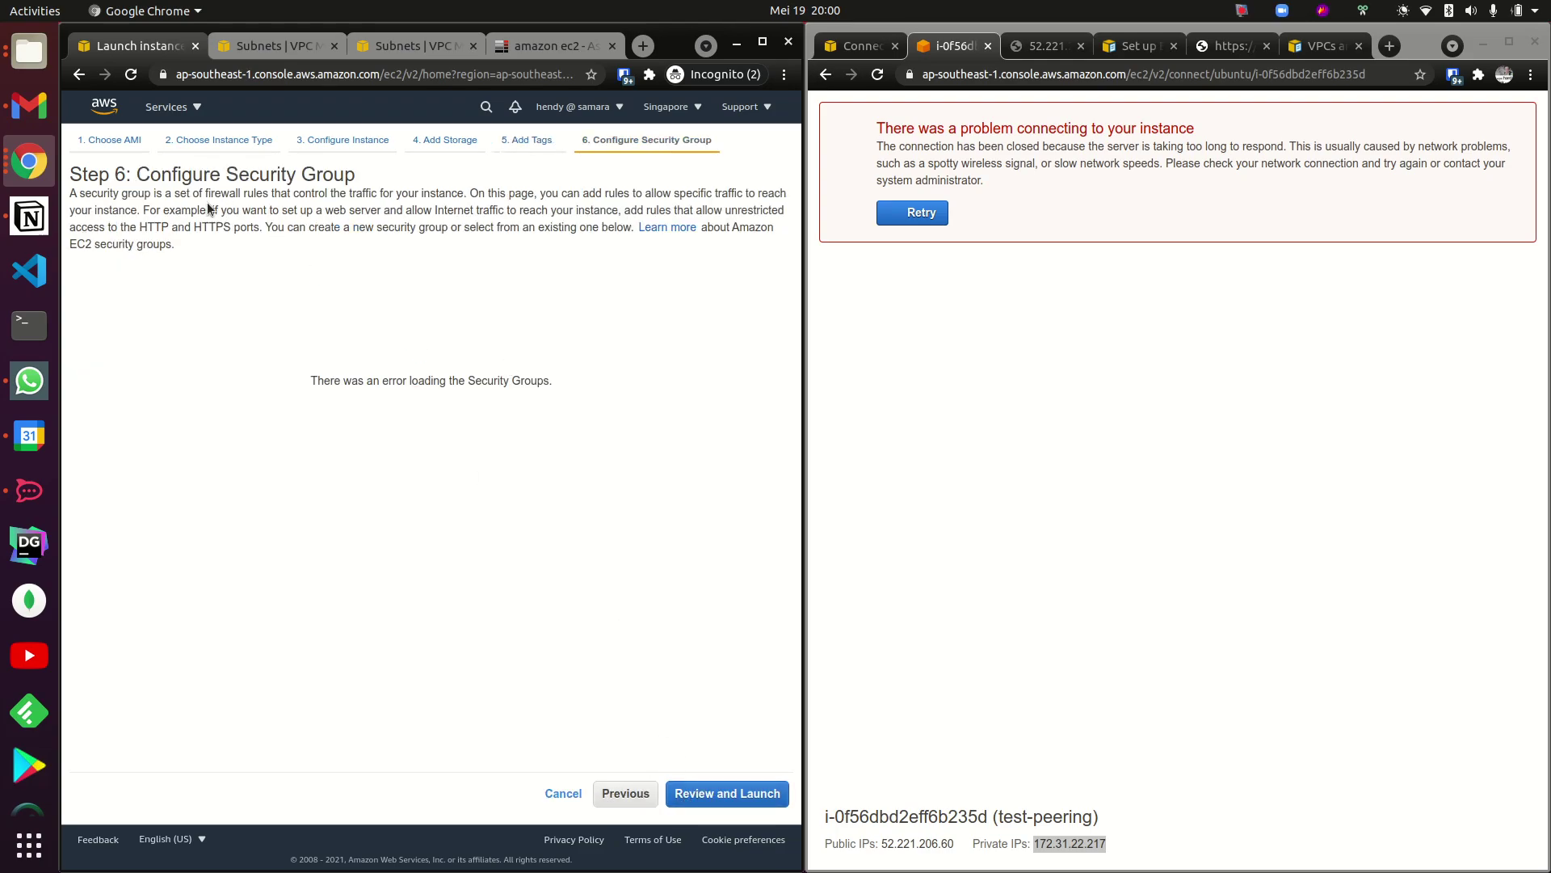
Reload the launch wizard and choose 64-bit (Arm) Ubuntu Server 20.04 LTS with the t4g.micro instance type.
{"action": "left_click", "coordinate": [132, 76]}
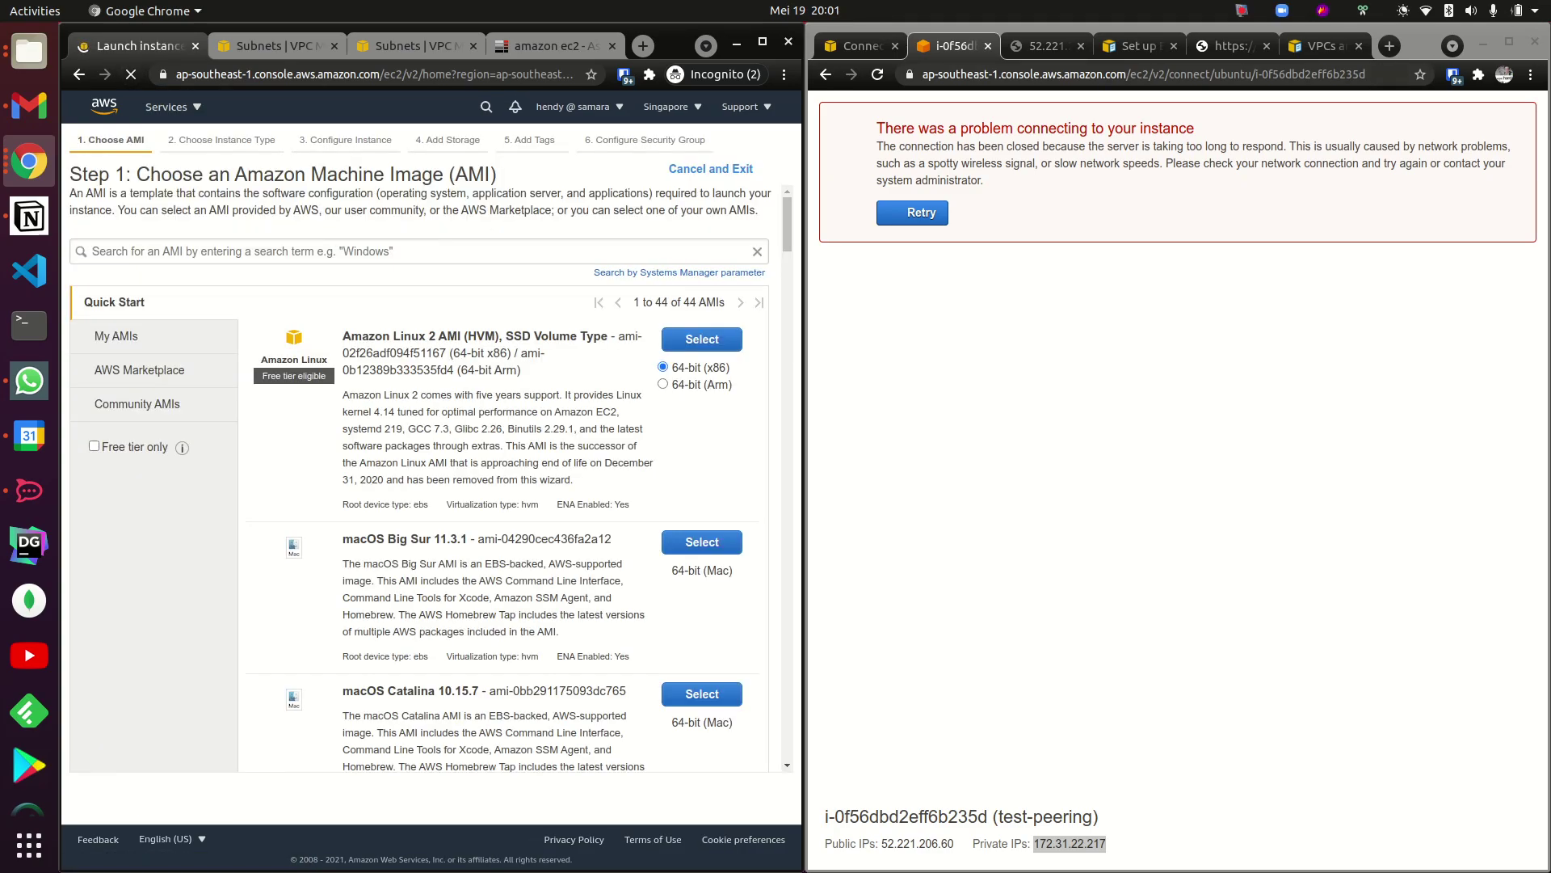
{"action": "scroll", "coordinate": [638, 633], "scroll_direction": "down", "scroll_amount": 7}
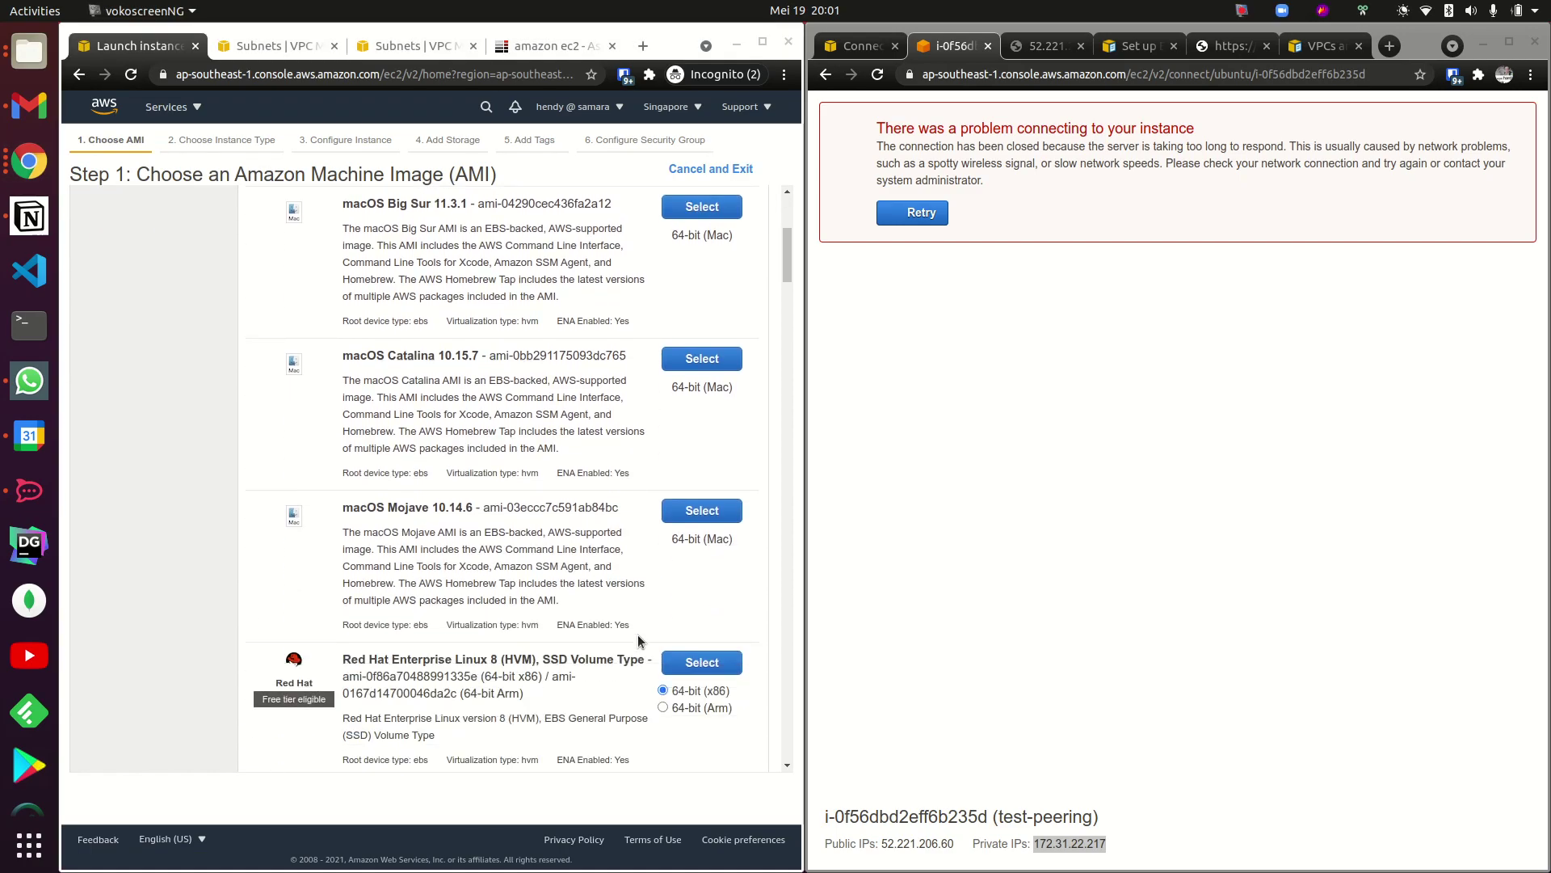
{"action": "scroll", "coordinate": [638, 633], "scroll_direction": "down", "scroll_amount": 4}
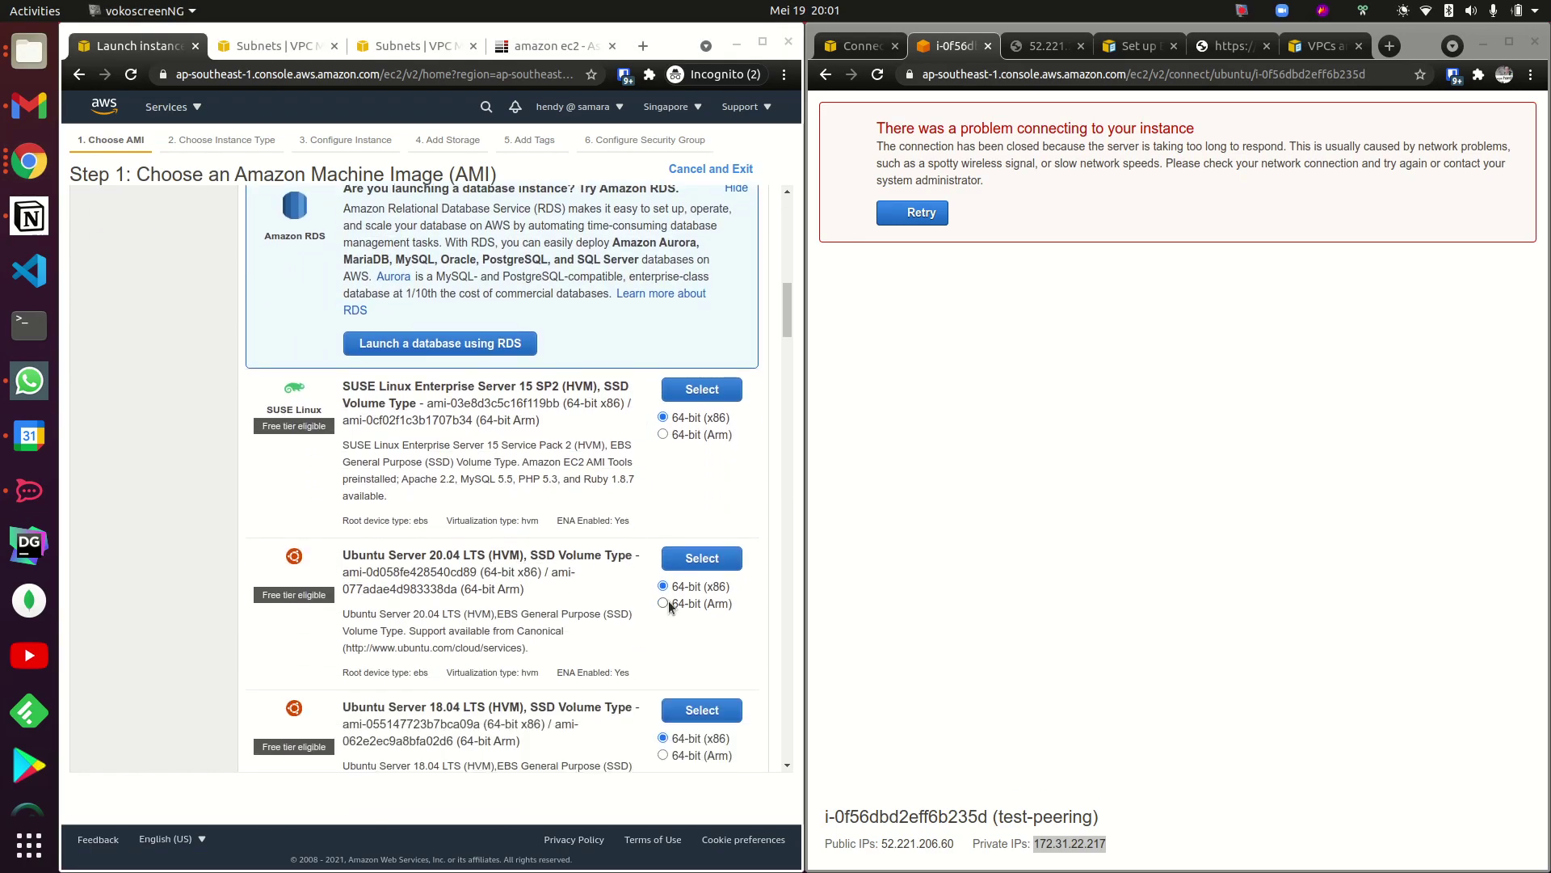
{"action": "left_click", "coordinate": [700, 559]}
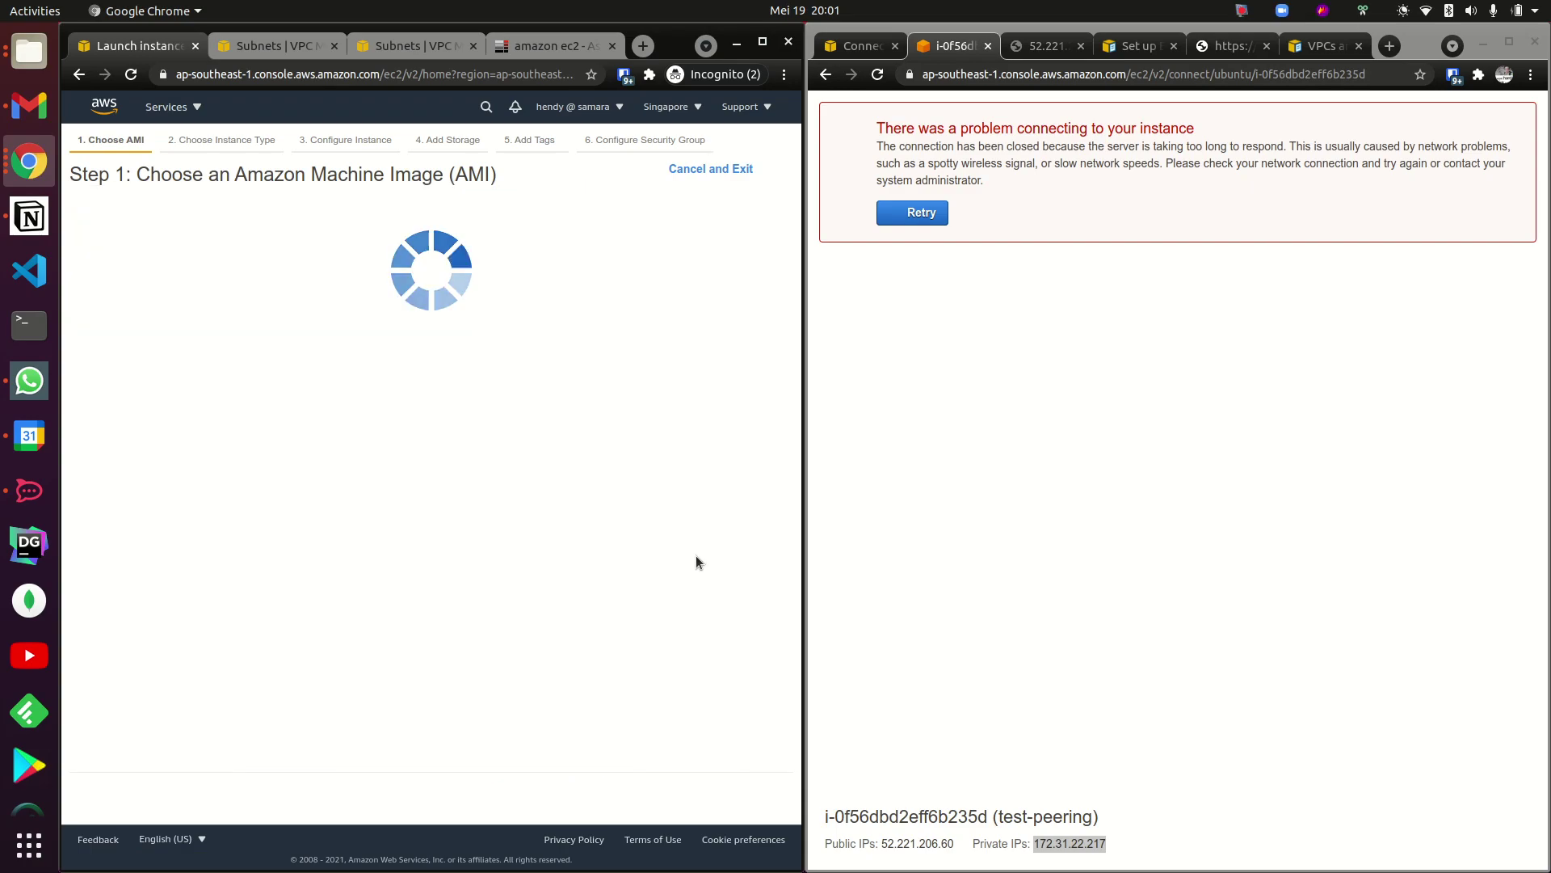
{"action": "left_click", "coordinate": [88, 426]}
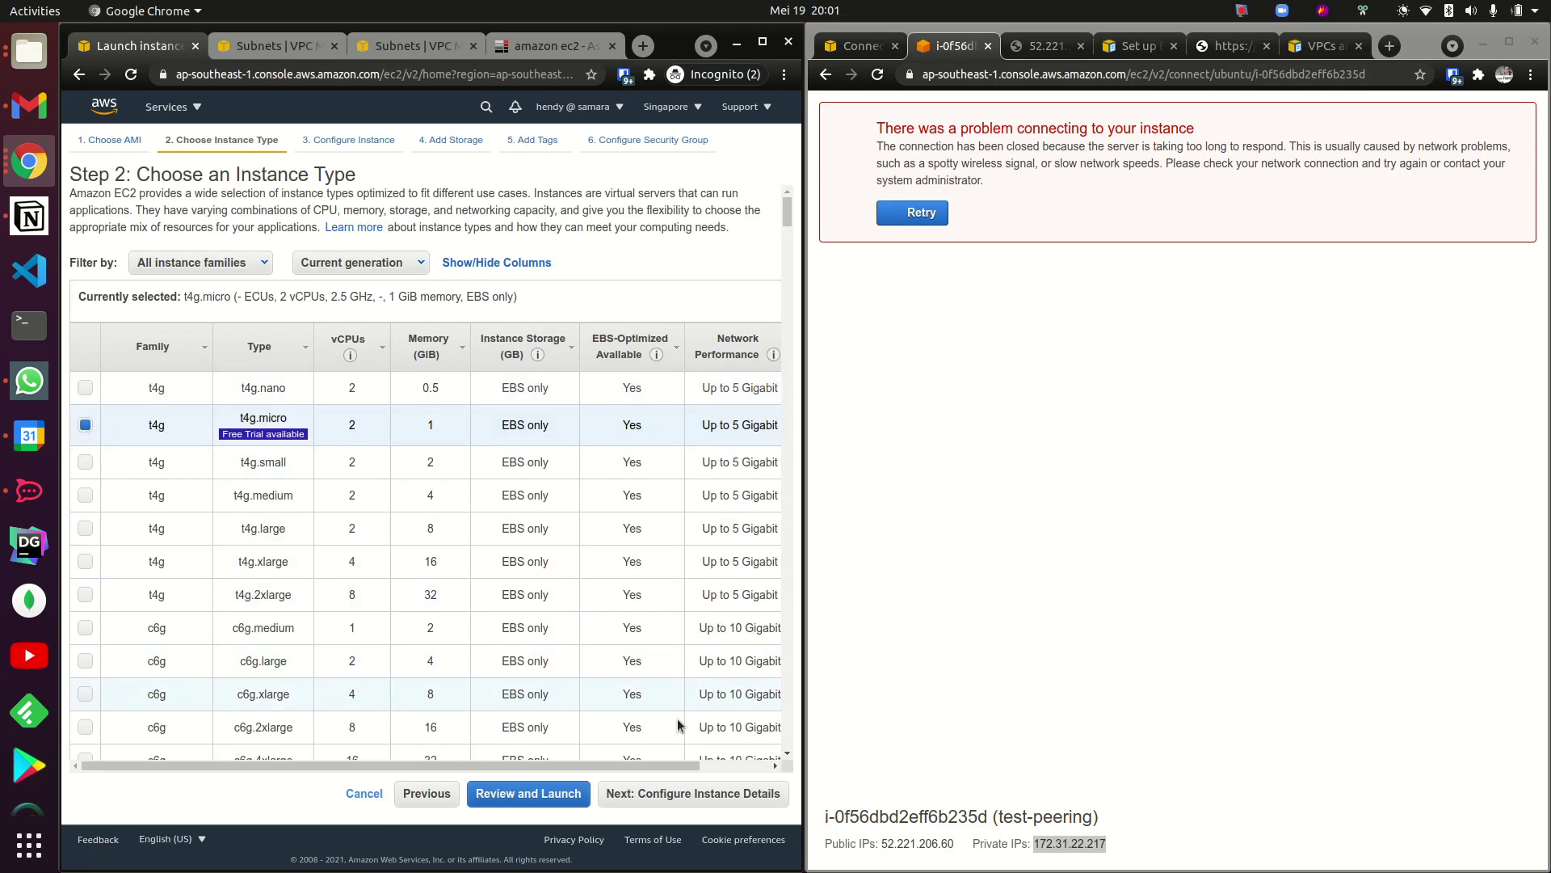
In the instance details, set the network to the peered VPC and the subnet to peered-ap-southeast-1a.
{"action": "left_click", "coordinate": [693, 794]}
{"action": "left_click", "coordinate": [212, 417]}
{"action": "left_click", "coordinate": [196, 370]}
{"action": "left_click", "coordinate": [182, 377]}
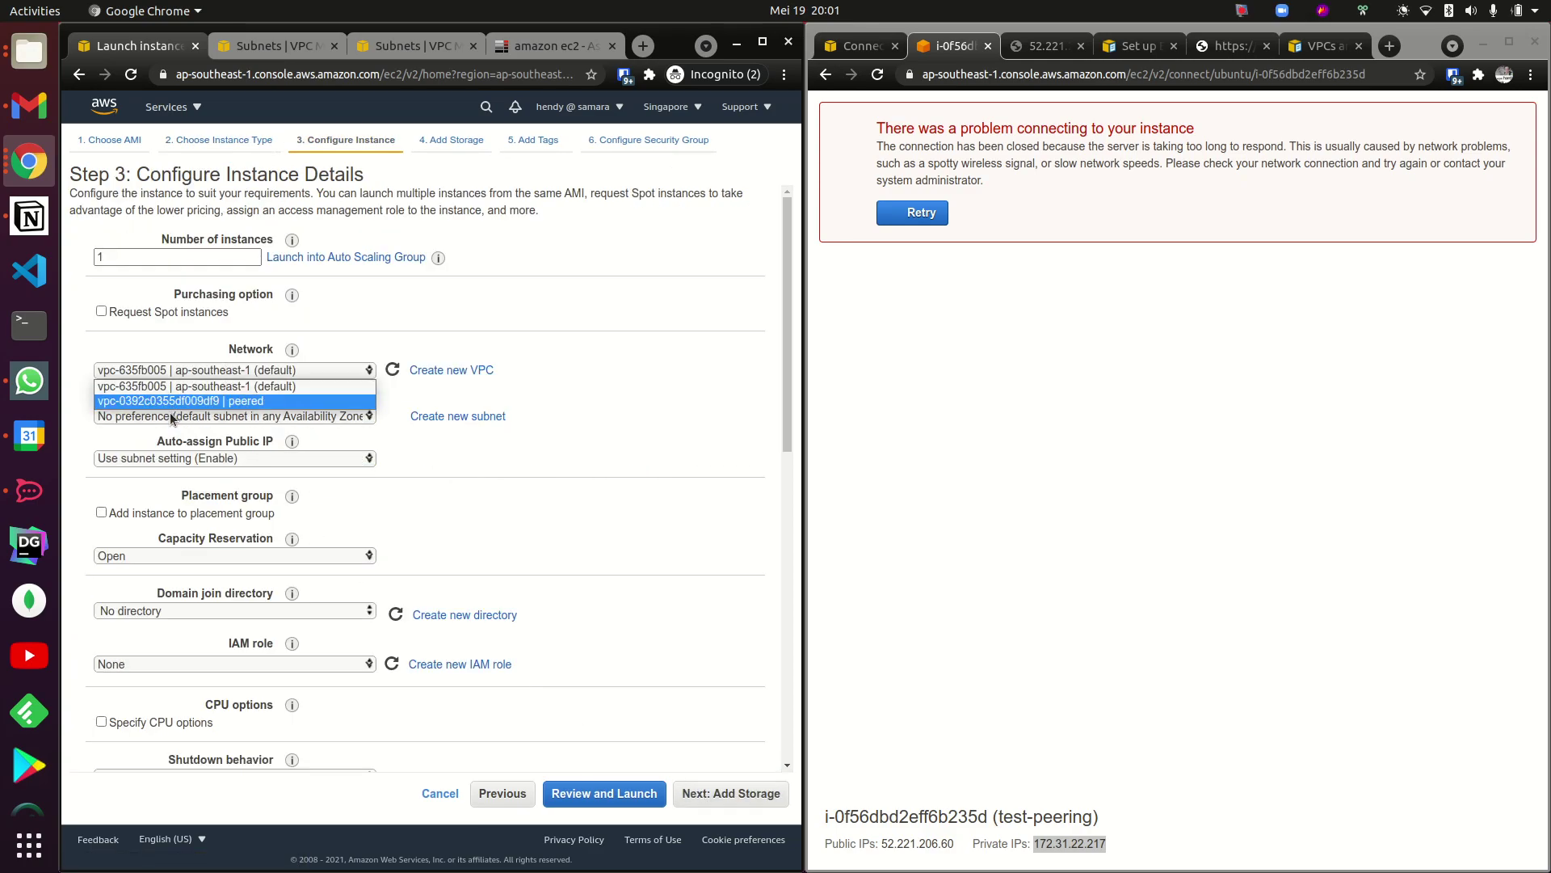
{"action": "left_click", "coordinate": [168, 406]}
{"action": "left_click", "coordinate": [215, 415]}
{"action": "left_click", "coordinate": [211, 432]}
Set Auto-assign Public IP to Enable, leave the other instance details at their defaults, and continue to storage.
{"action": "left_click", "coordinate": [233, 476]}
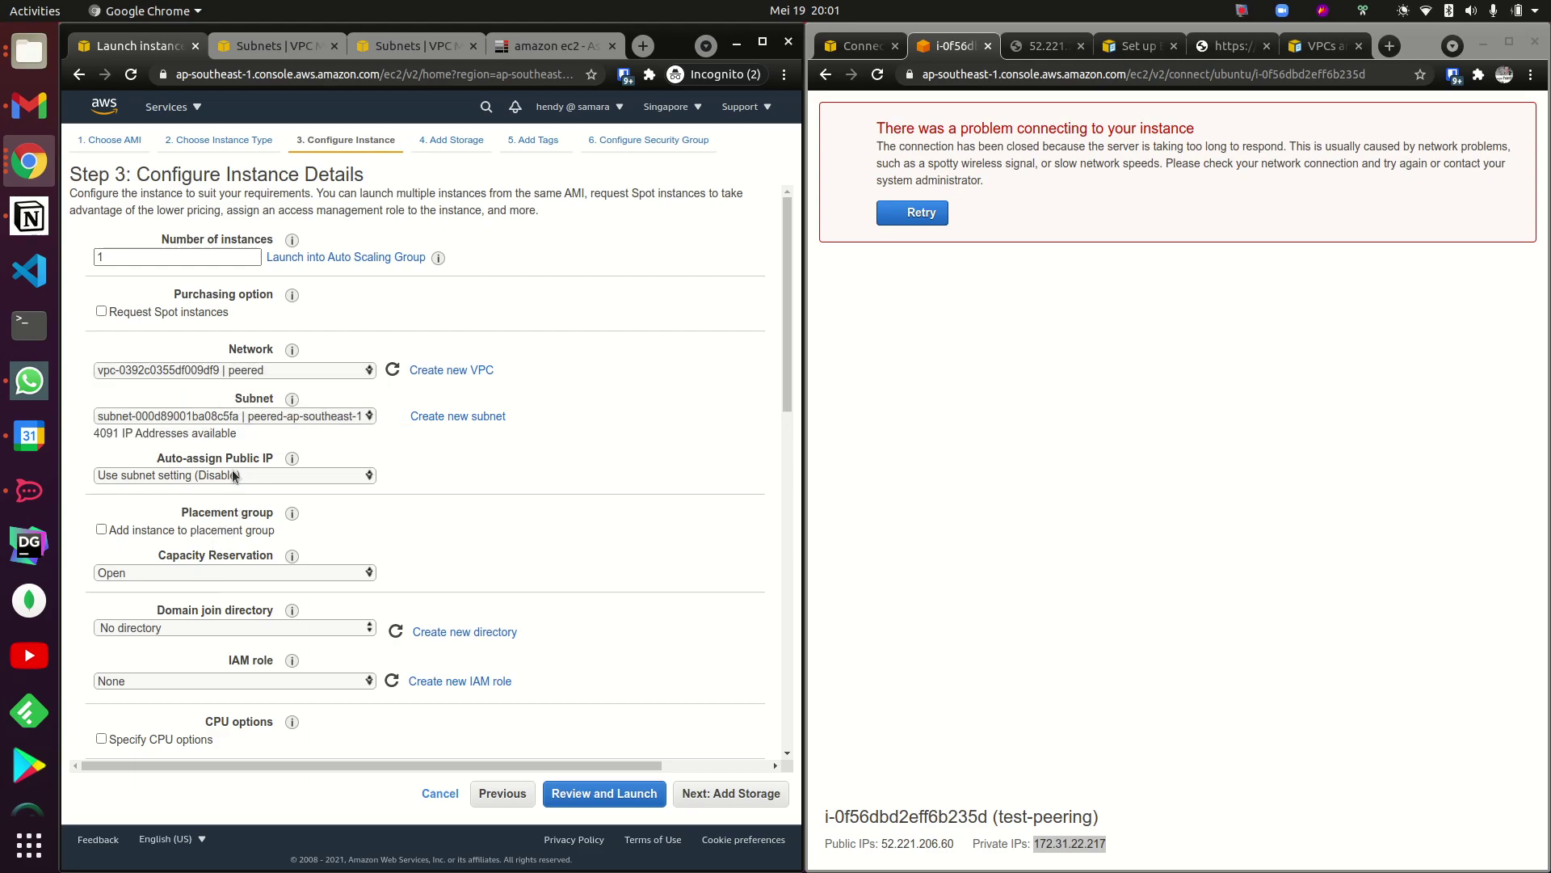
{"action": "left_click", "coordinate": [210, 506]}
{"action": "scroll", "coordinate": [308, 554], "scroll_direction": "down", "scroll_amount": 1}
{"action": "scroll", "coordinate": [308, 554], "scroll_direction": "down", "scroll_amount": 8}
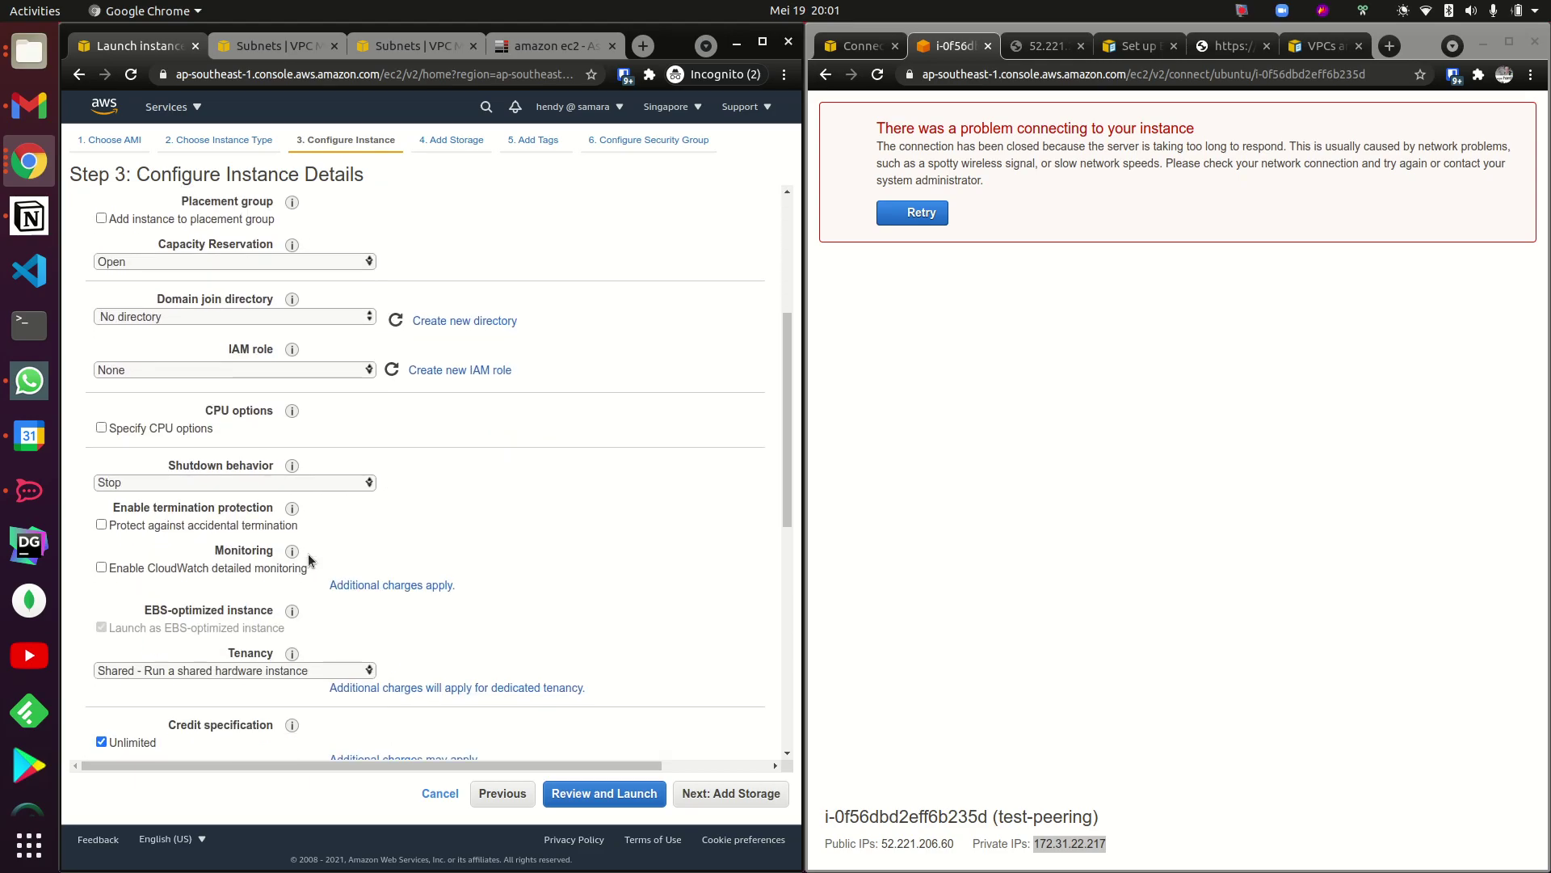
{"action": "scroll", "coordinate": [552, 689], "scroll_direction": "down", "scroll_amount": 2}
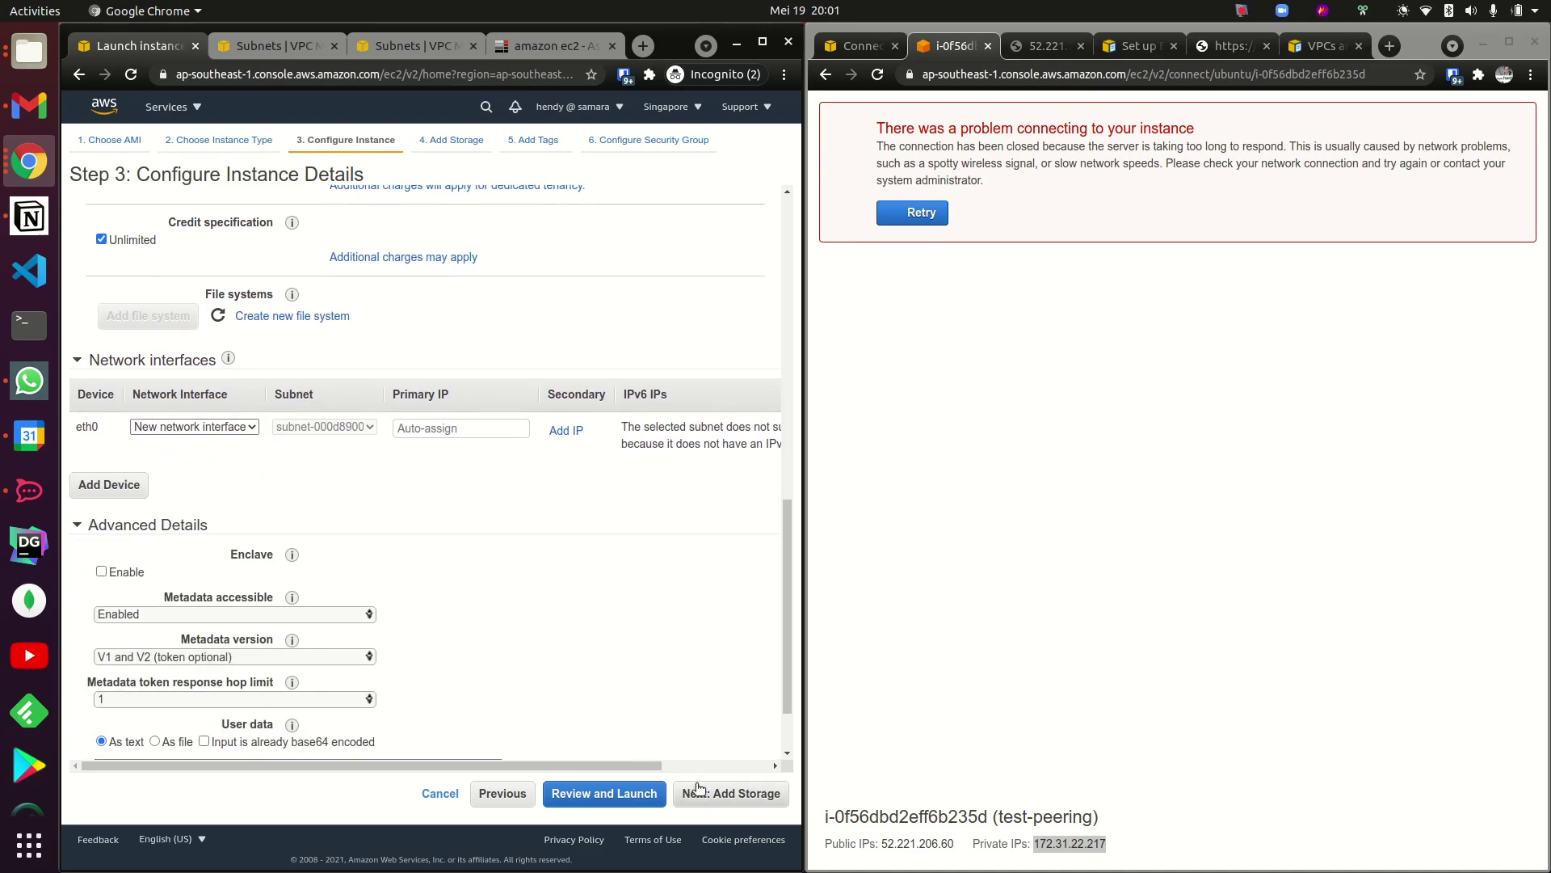
{"action": "left_click", "coordinate": [717, 794]}
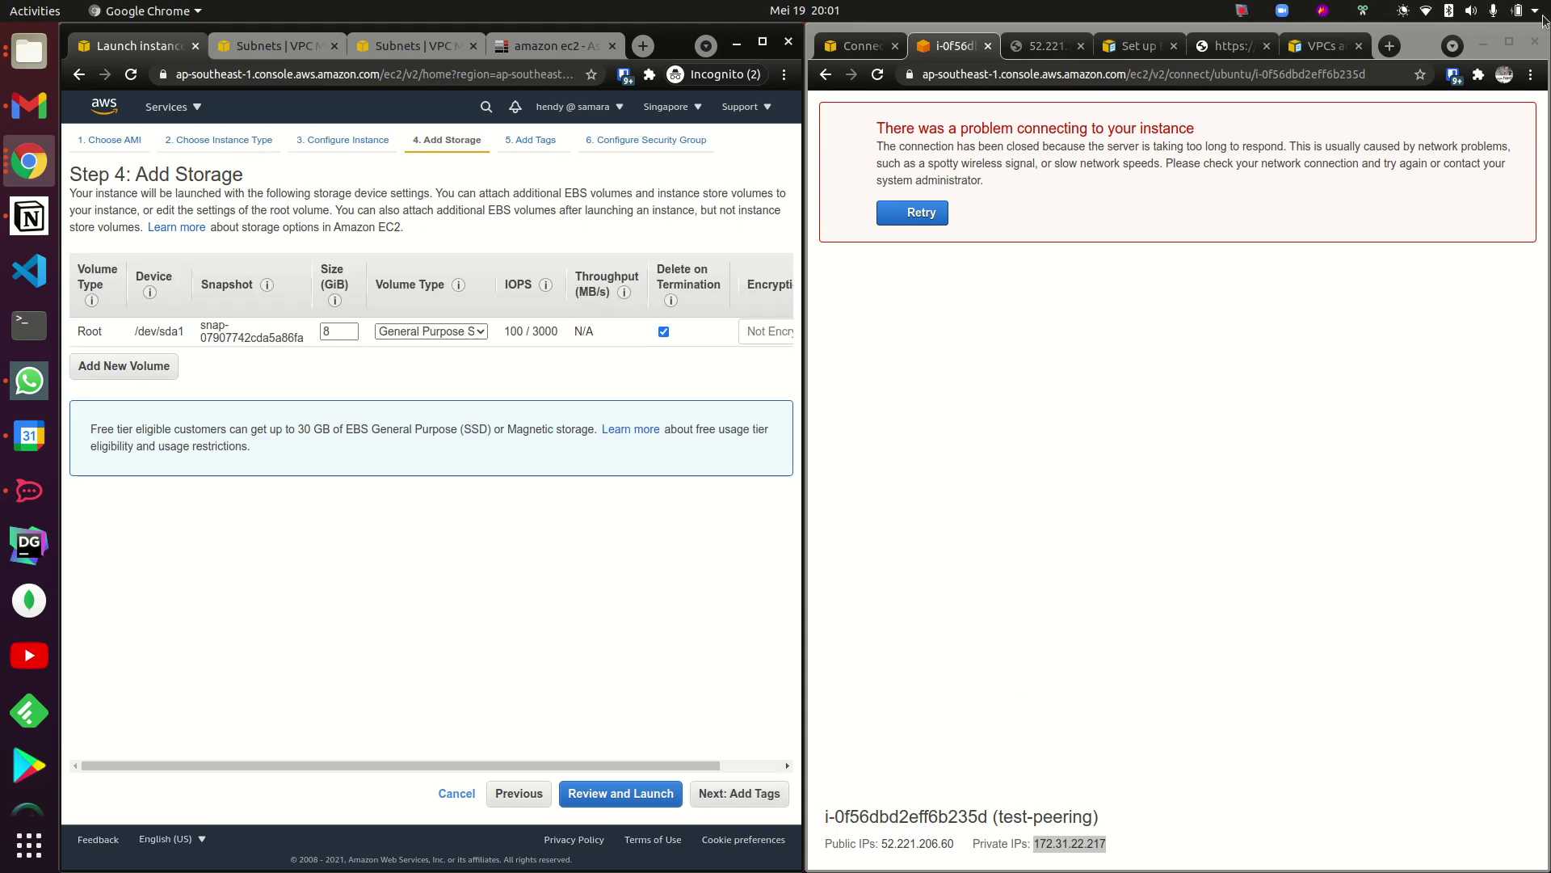
Set the root volume's type to General Purpose SSD (gp3) and continue to the tags.
{"action": "left_click", "coordinate": [467, 332]}
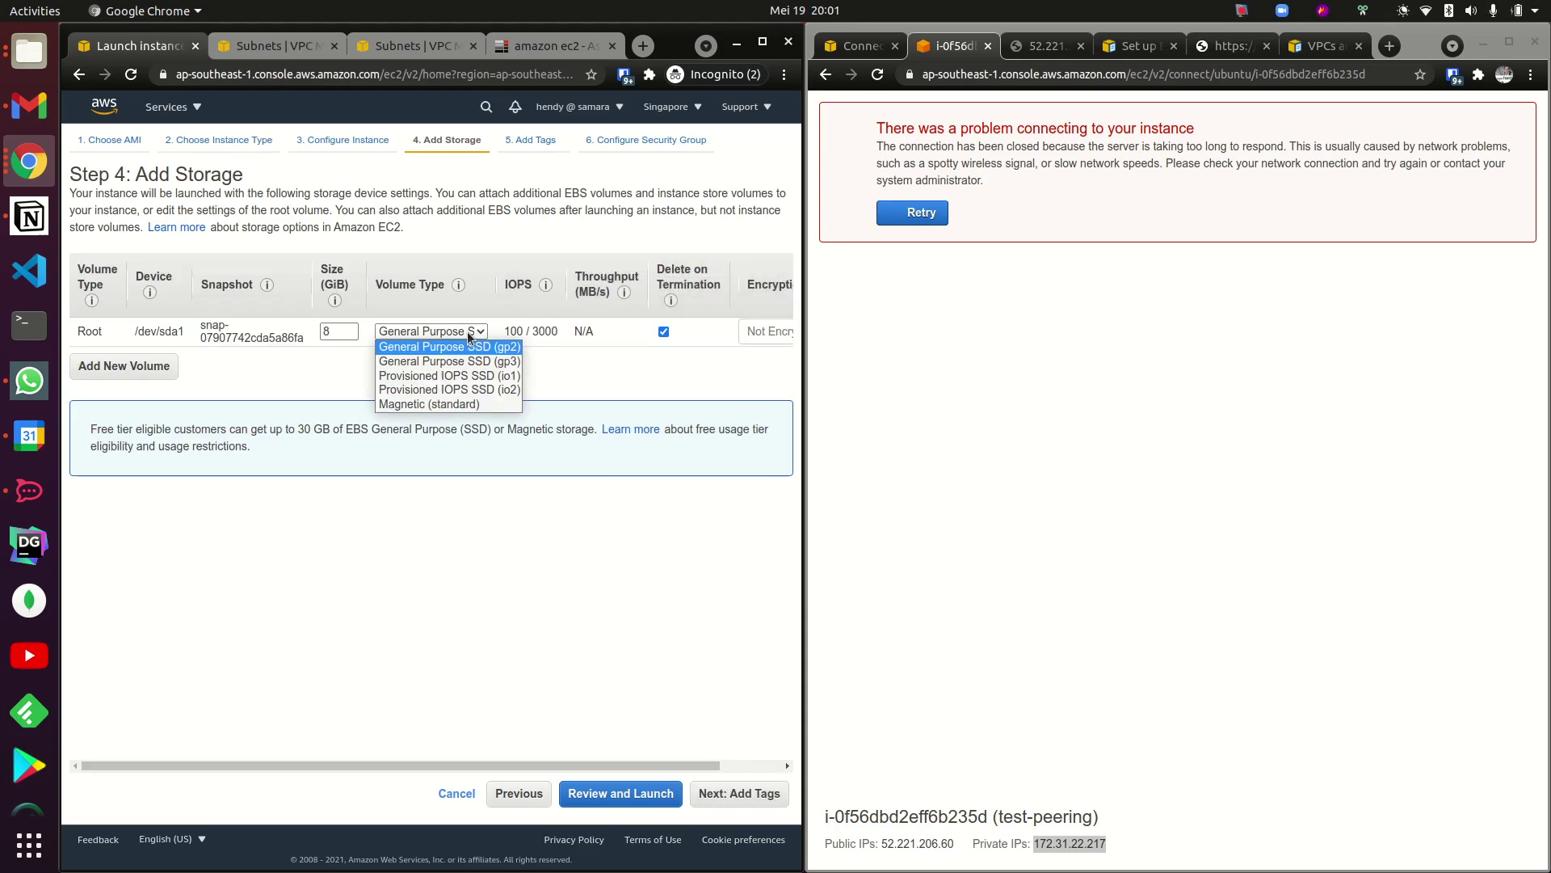
{"action": "left_click", "coordinate": [453, 361]}
{"action": "left_click", "coordinate": [739, 793]}
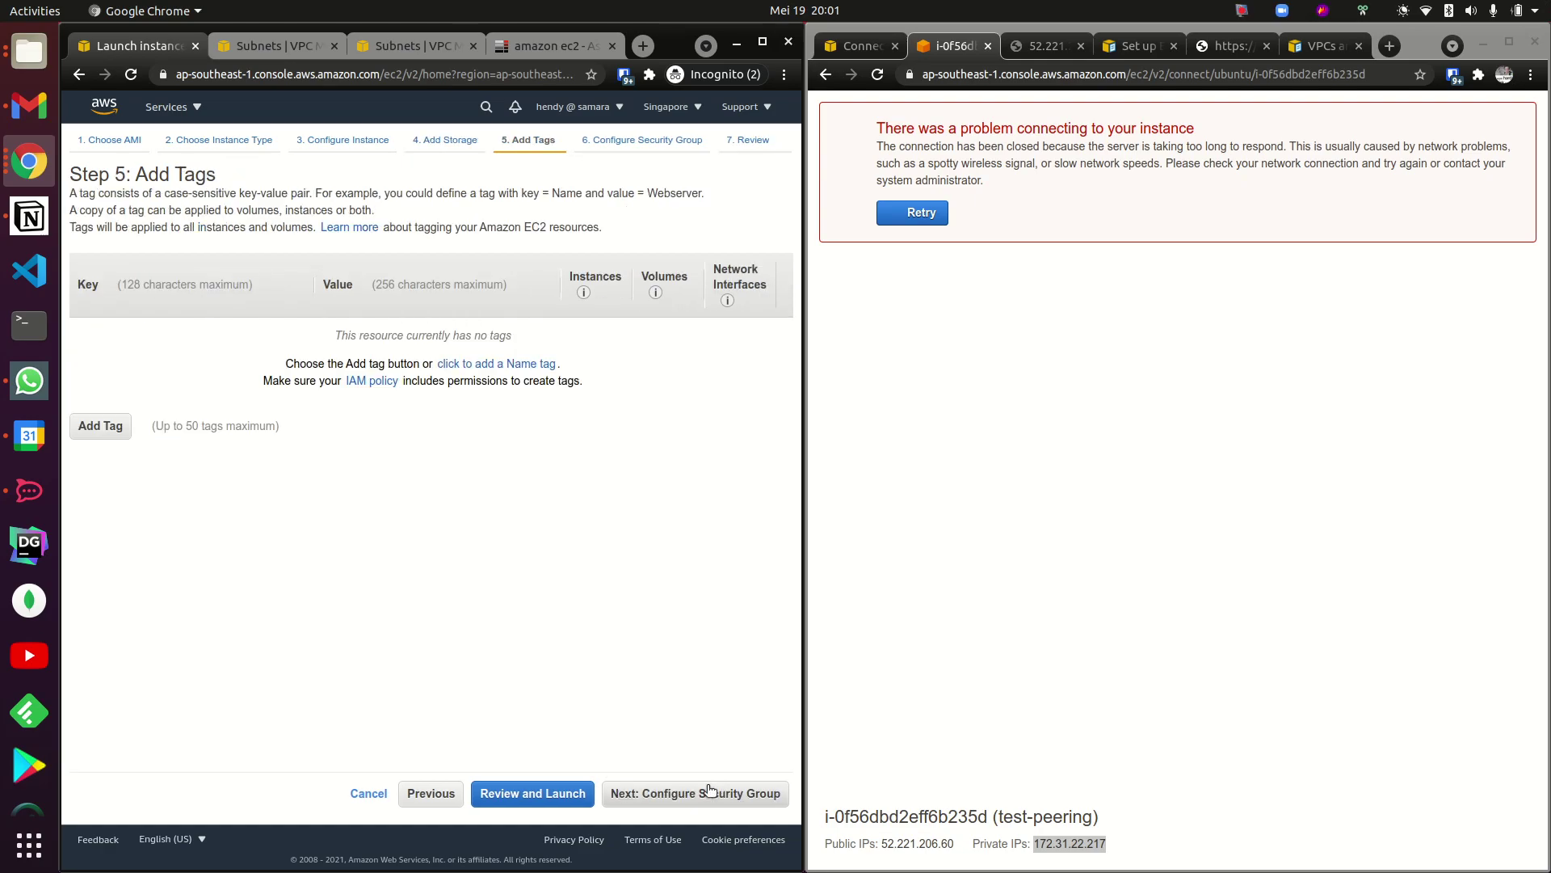
Add a Name tag with the value test-peering-to-lovia and continue to the security group configuration.
{"action": "left_click", "coordinate": [533, 362]}
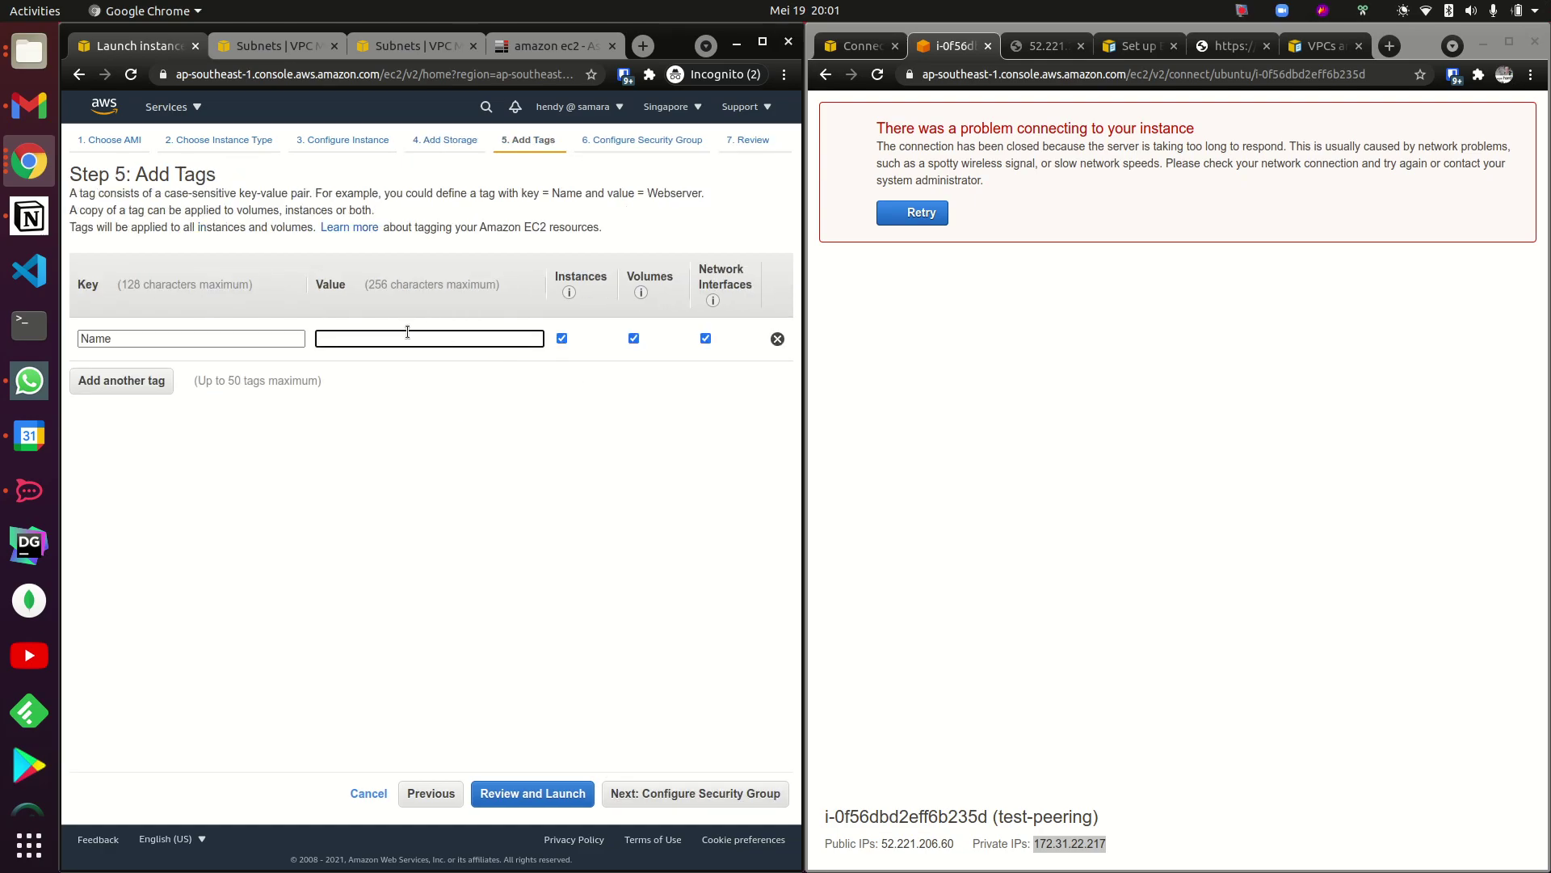
{"action": "type", "text": "test-"}
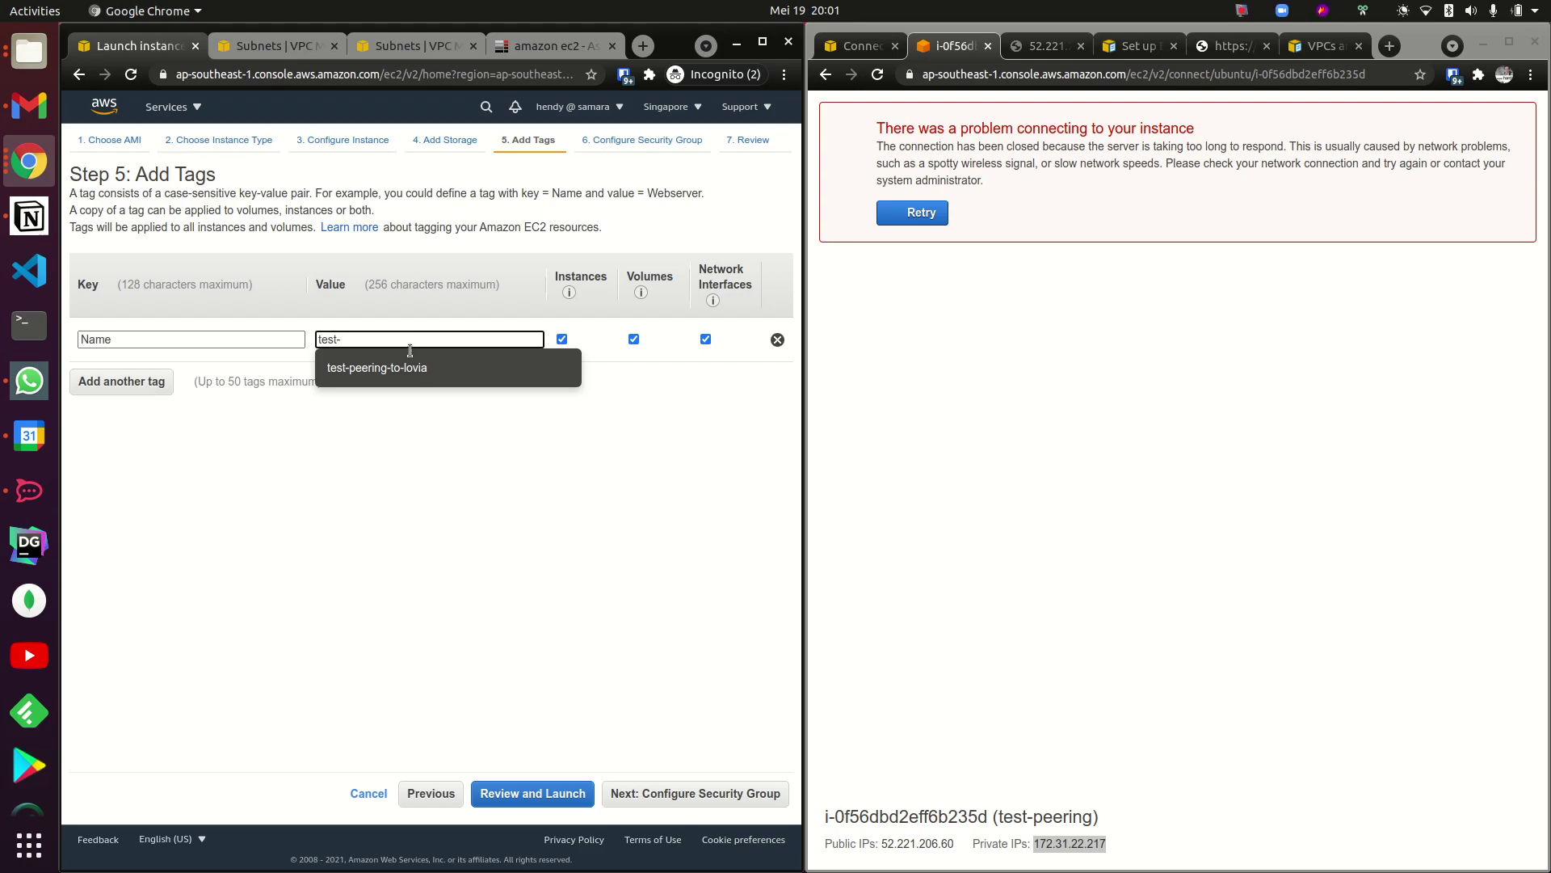
{"action": "left_click", "coordinate": [417, 371]}
{"action": "left_click", "coordinate": [701, 805]}
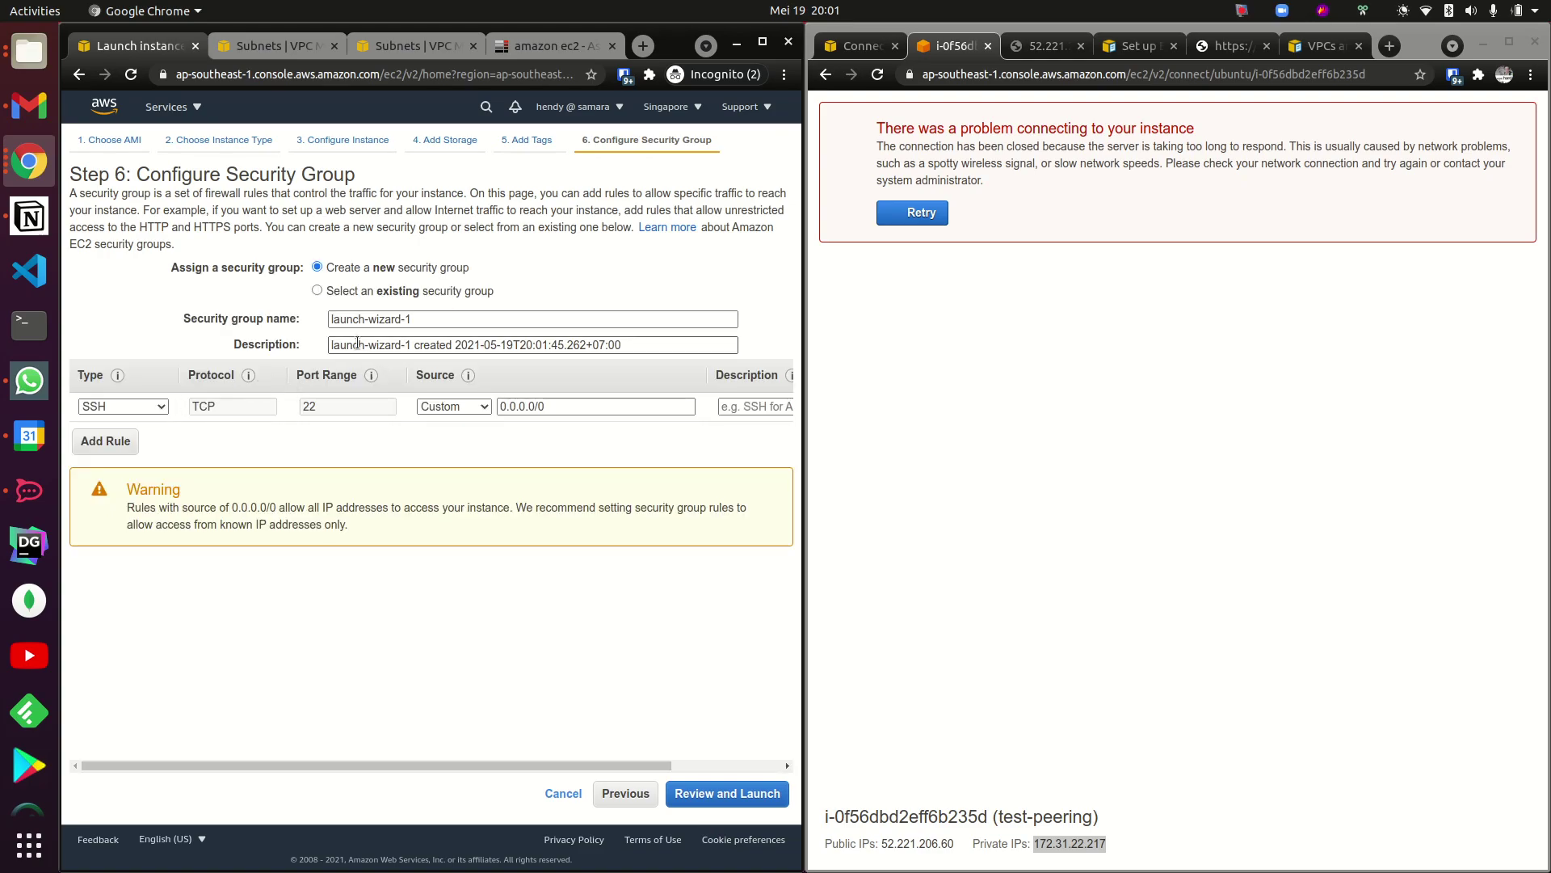
Assign the existing security groups default and ssh-server-public to the instance and continue to the review.
{"action": "left_click", "coordinate": [316, 288]}
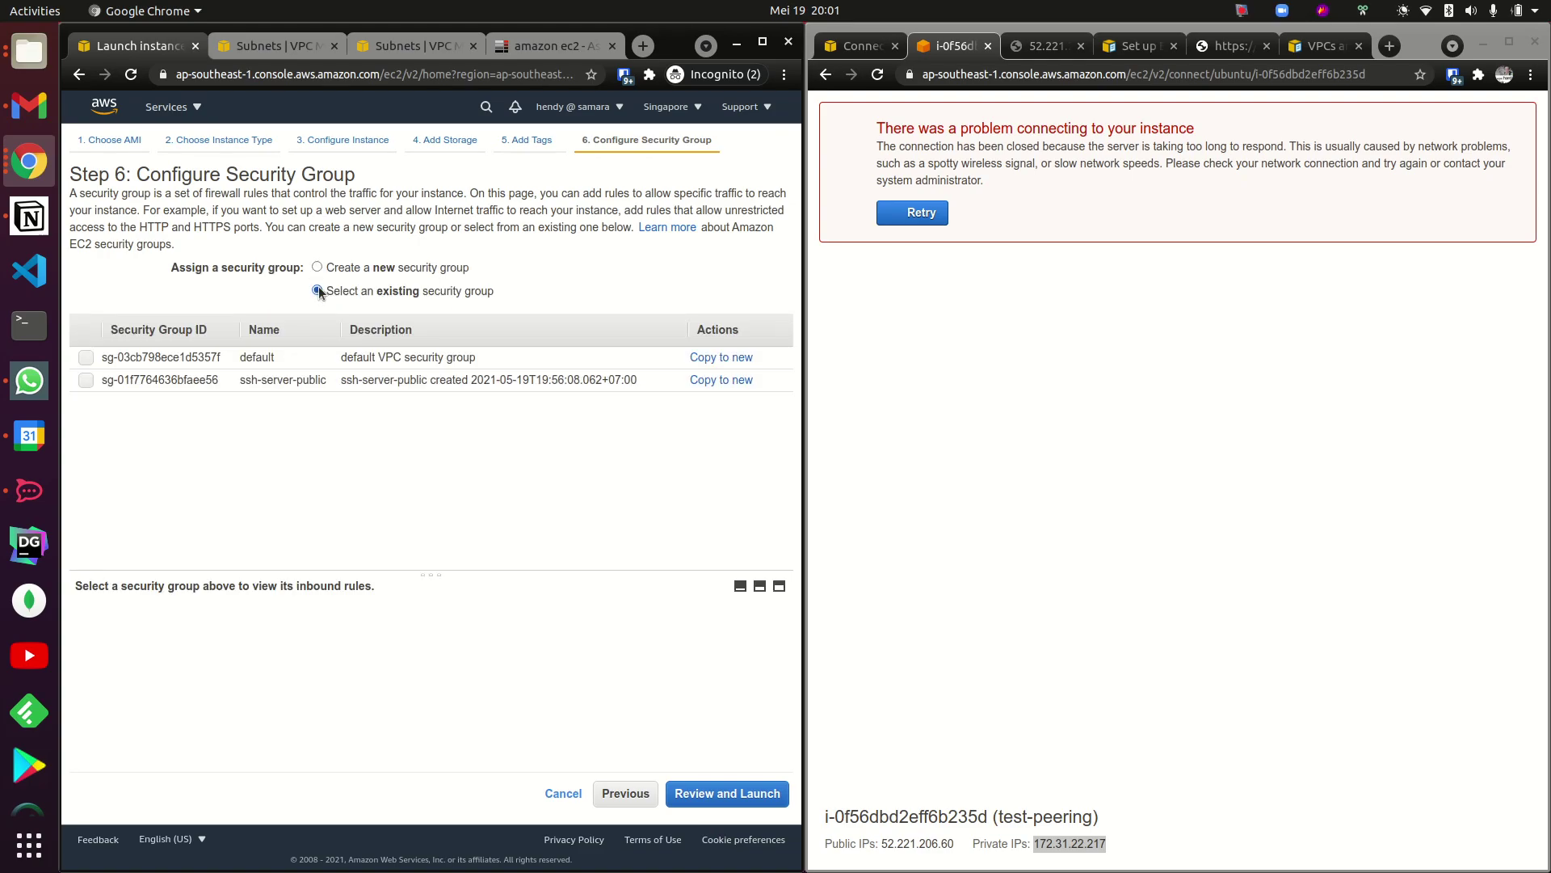
{"action": "left_click", "coordinate": [85, 357]}
{"action": "left_click", "coordinate": [85, 381]}
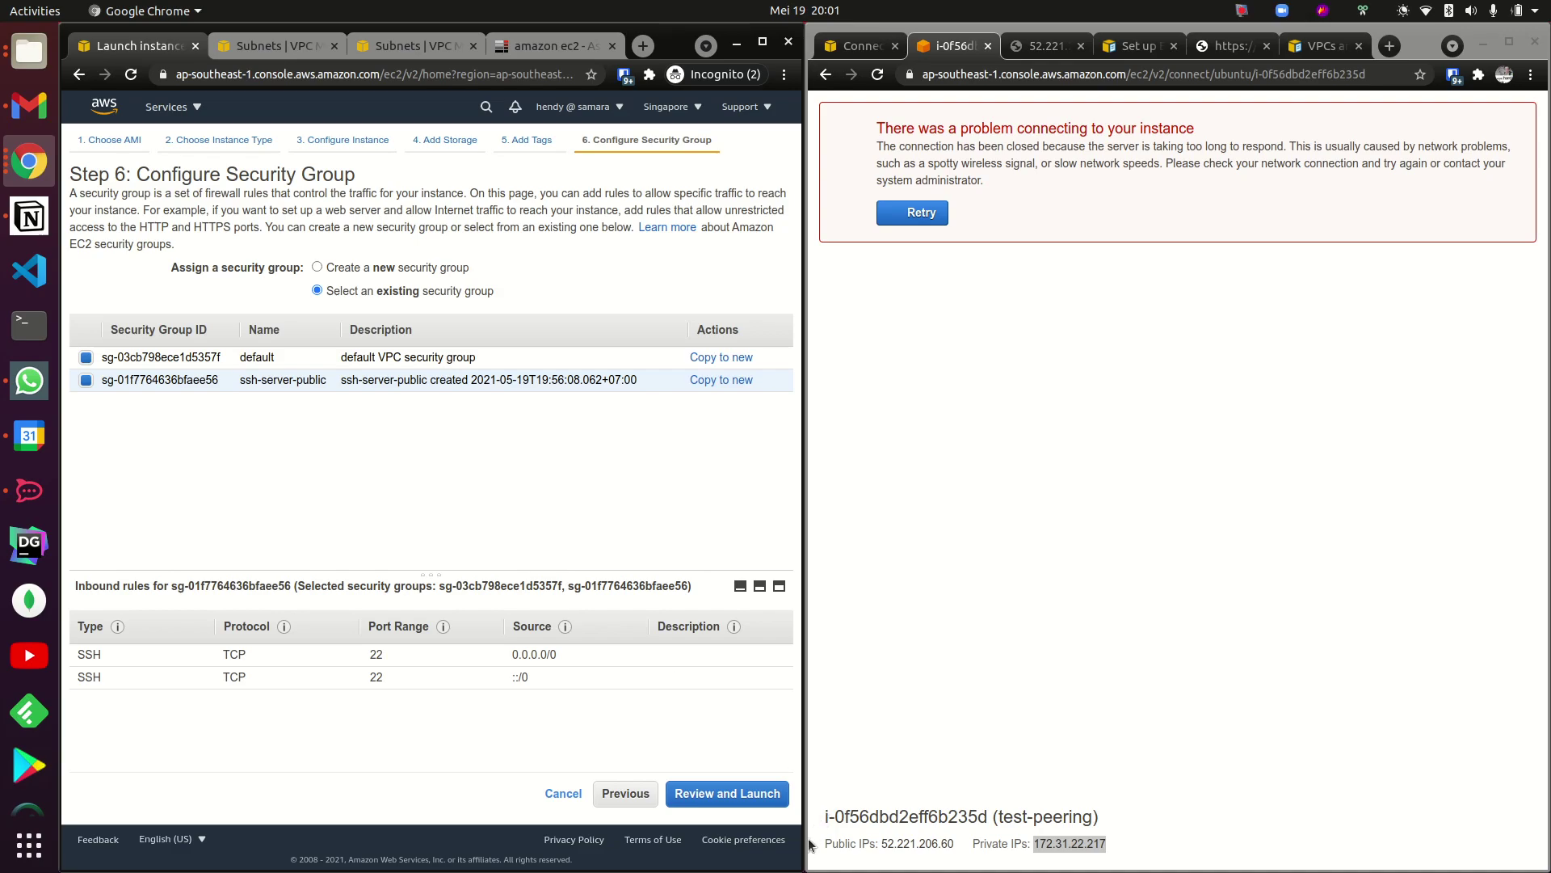
{"action": "left_click", "coordinate": [770, 794]}
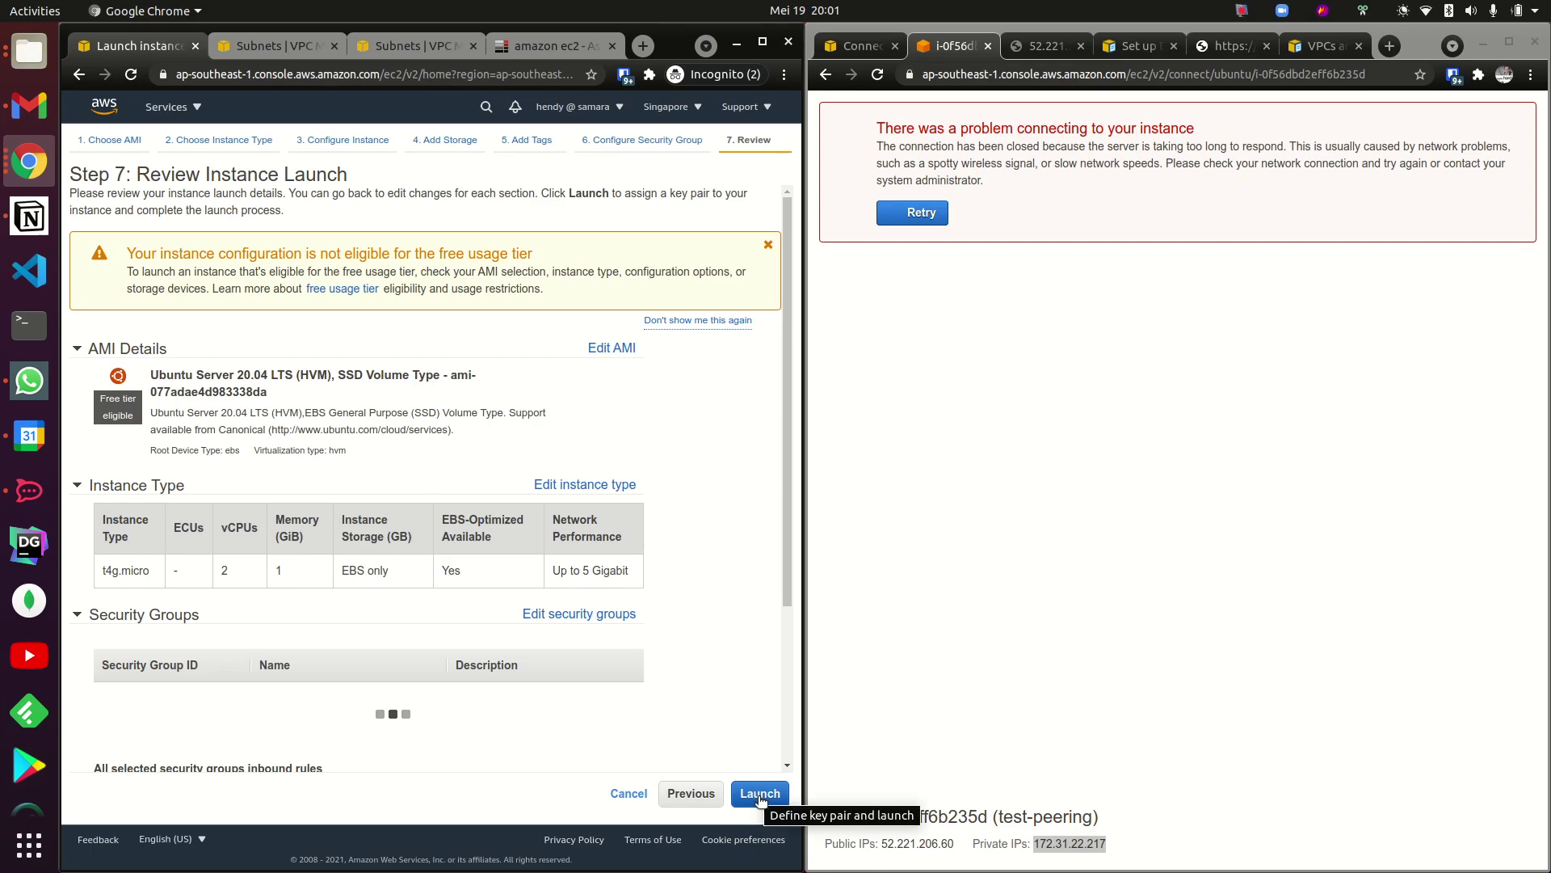
Launch the instance with the existing key pair samara, acknowledging access to its private key file.
{"action": "left_click", "coordinate": [760, 796]}
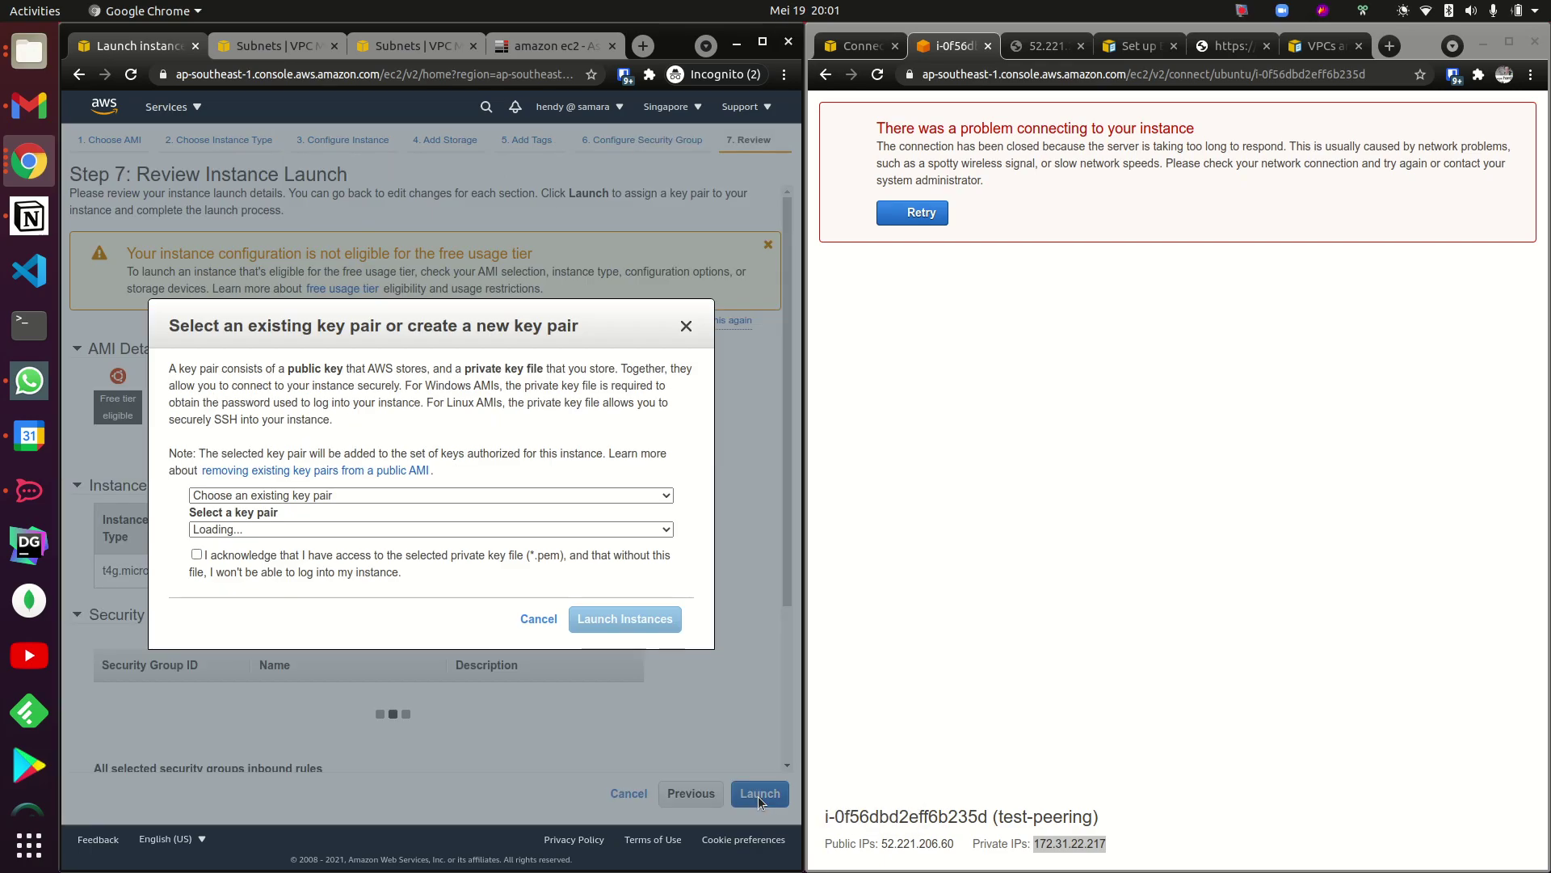
{"action": "left_click", "coordinate": [285, 496]}
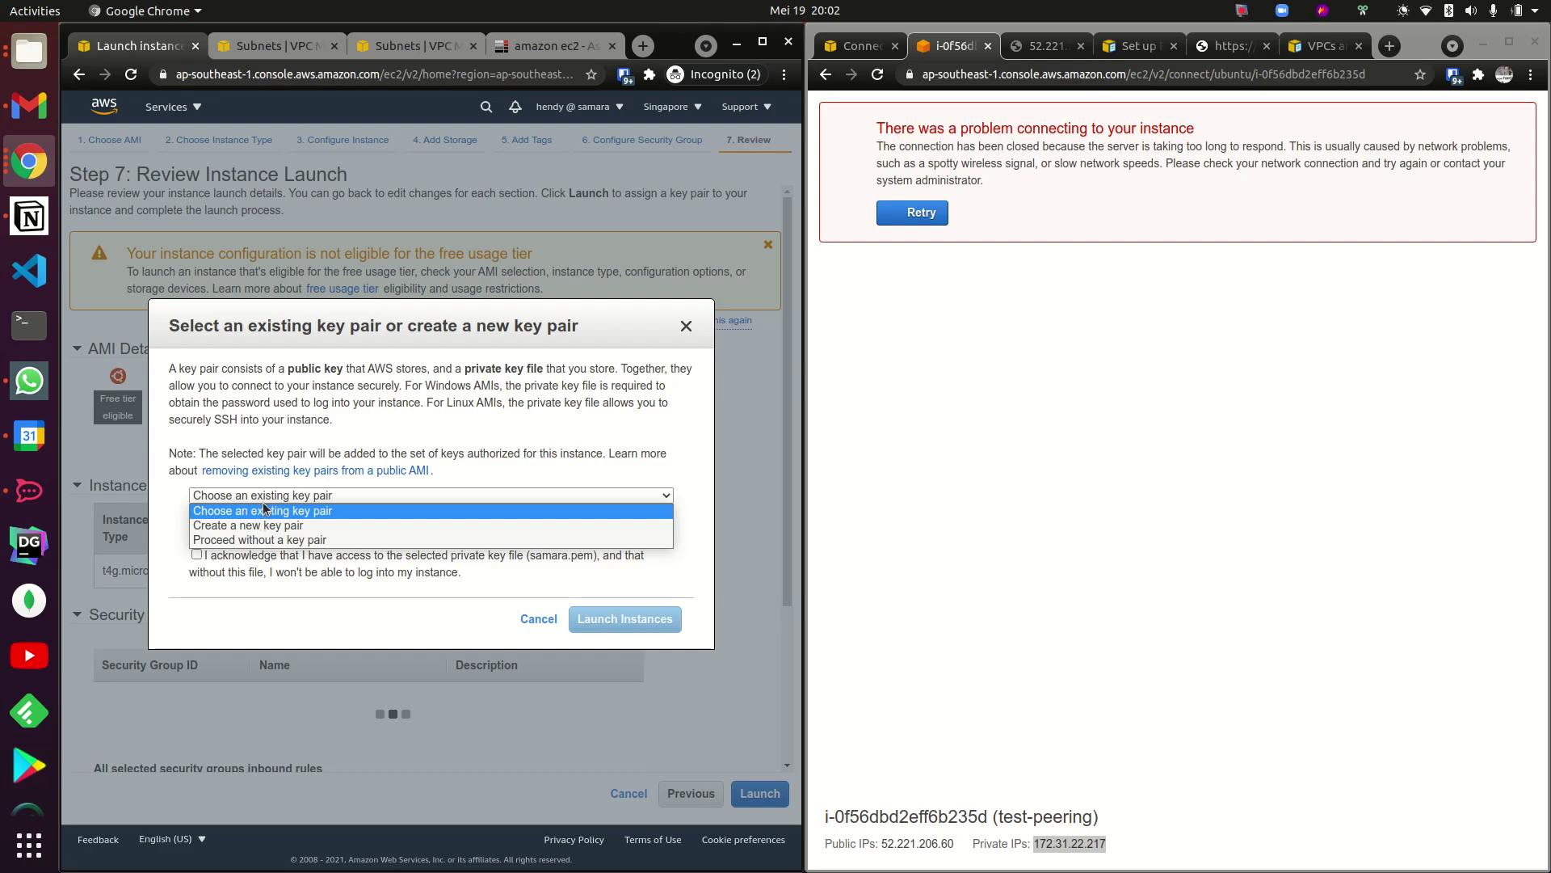
{"action": "left_click", "coordinate": [266, 511]}
{"action": "left_click", "coordinate": [196, 555]}
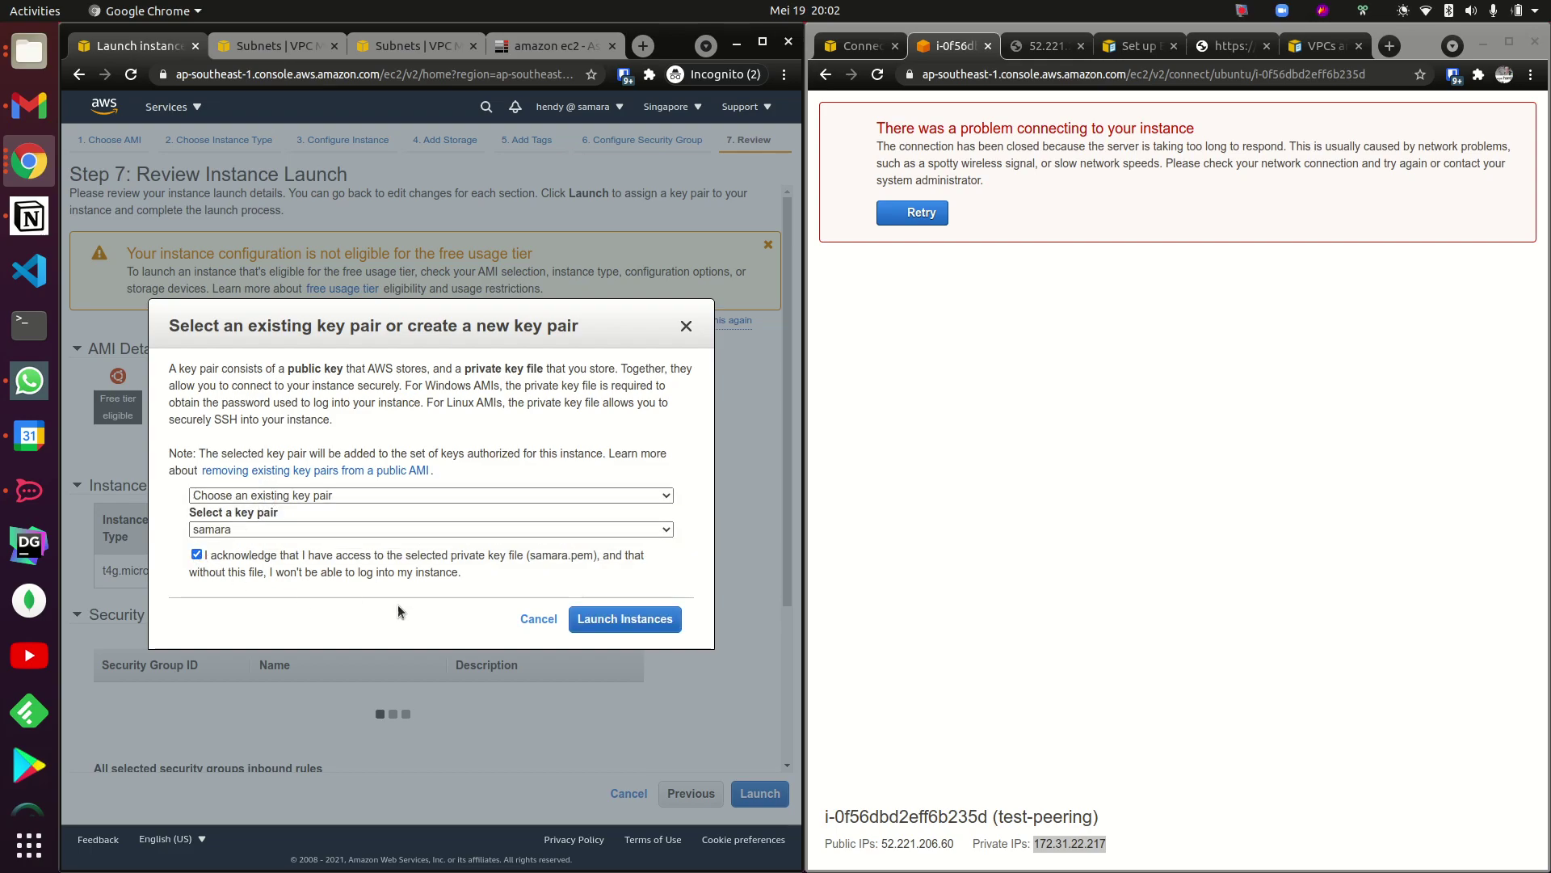
{"action": "left_click", "coordinate": [635, 619]}
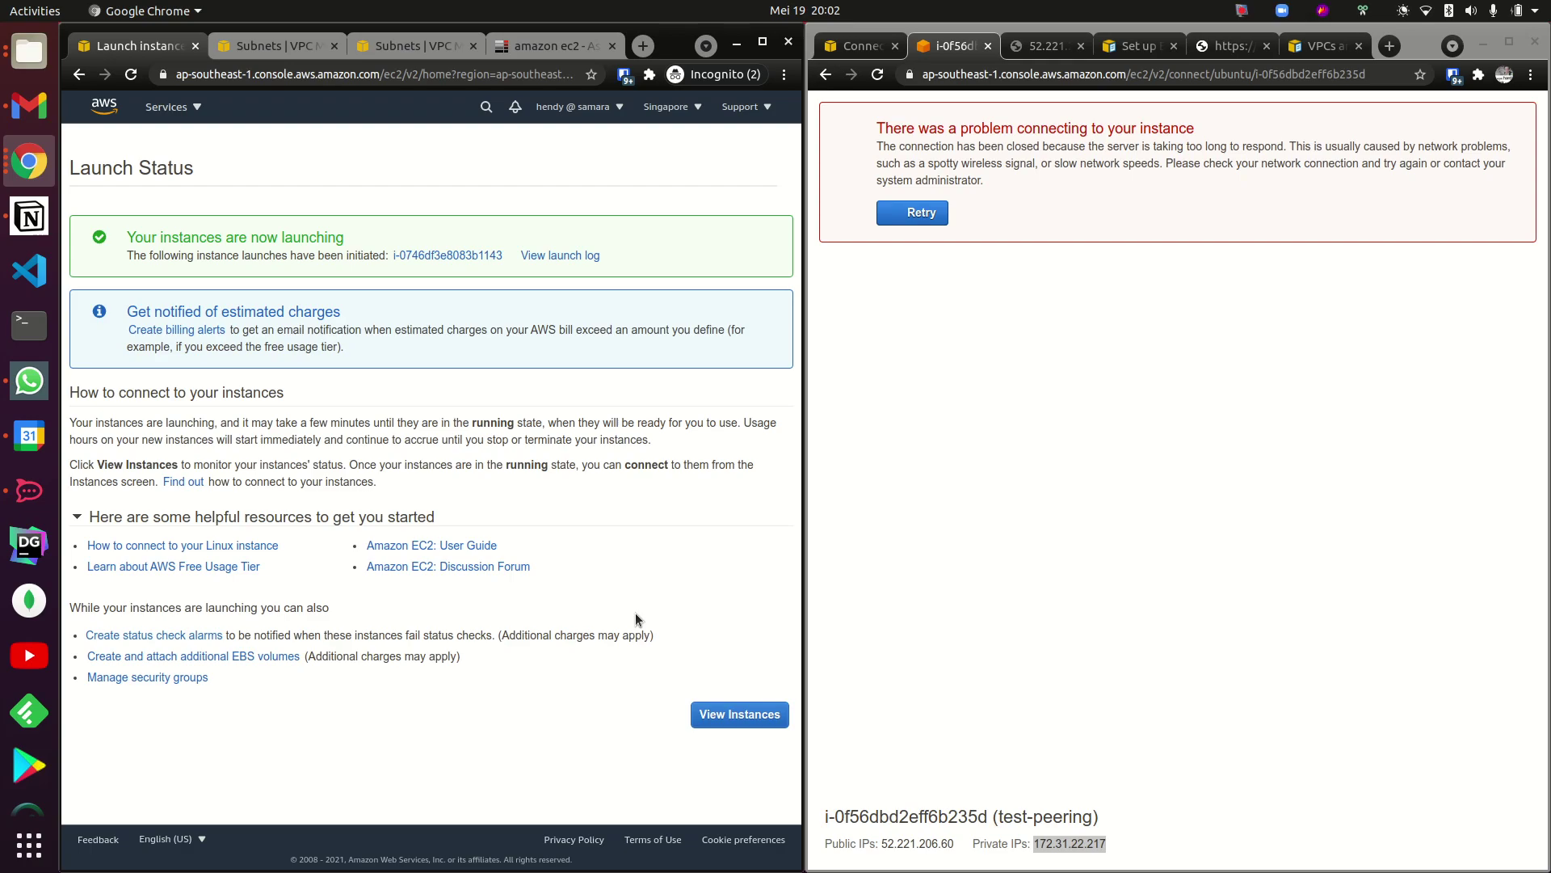
Open the newly launched instance in the instances list and refresh its state.
{"action": "left_click", "coordinate": [476, 257]}
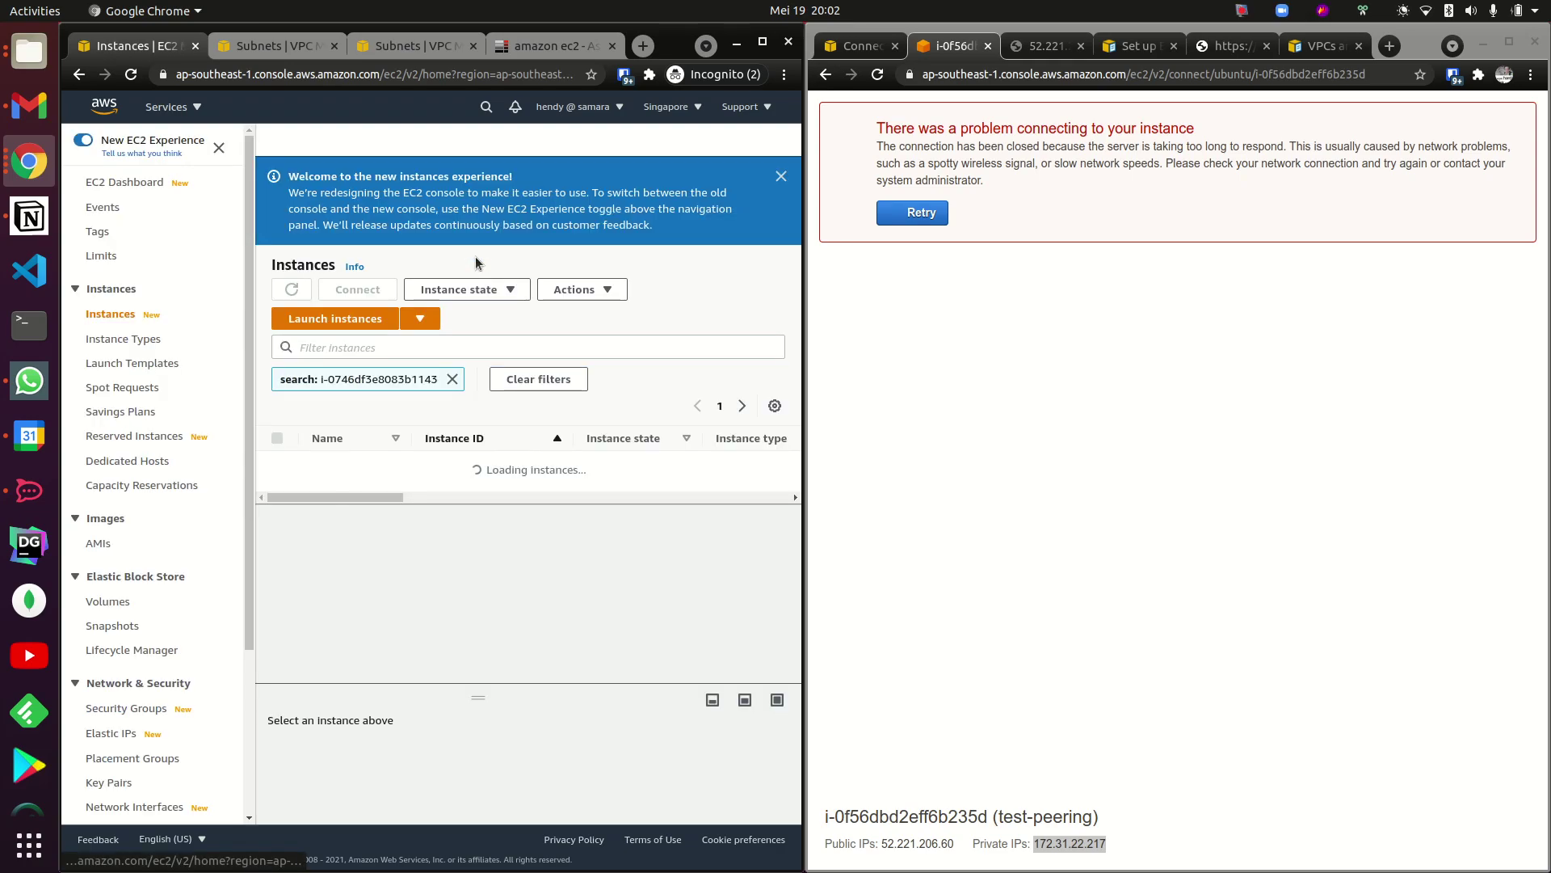
{"action": "left_click", "coordinate": [278, 463]}
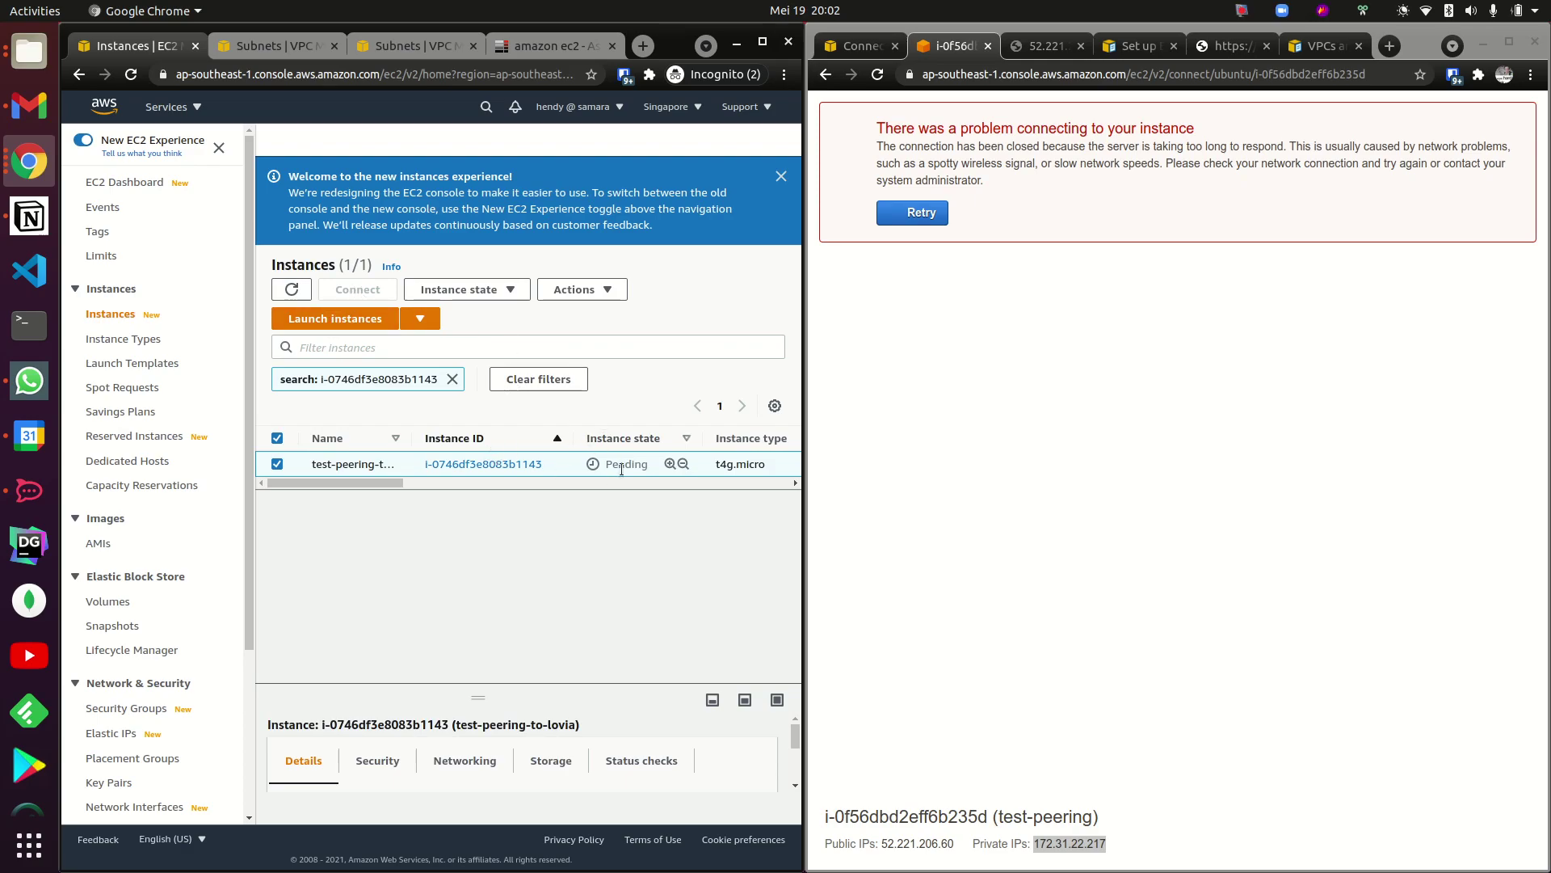
{"action": "left_click", "coordinate": [301, 292]}
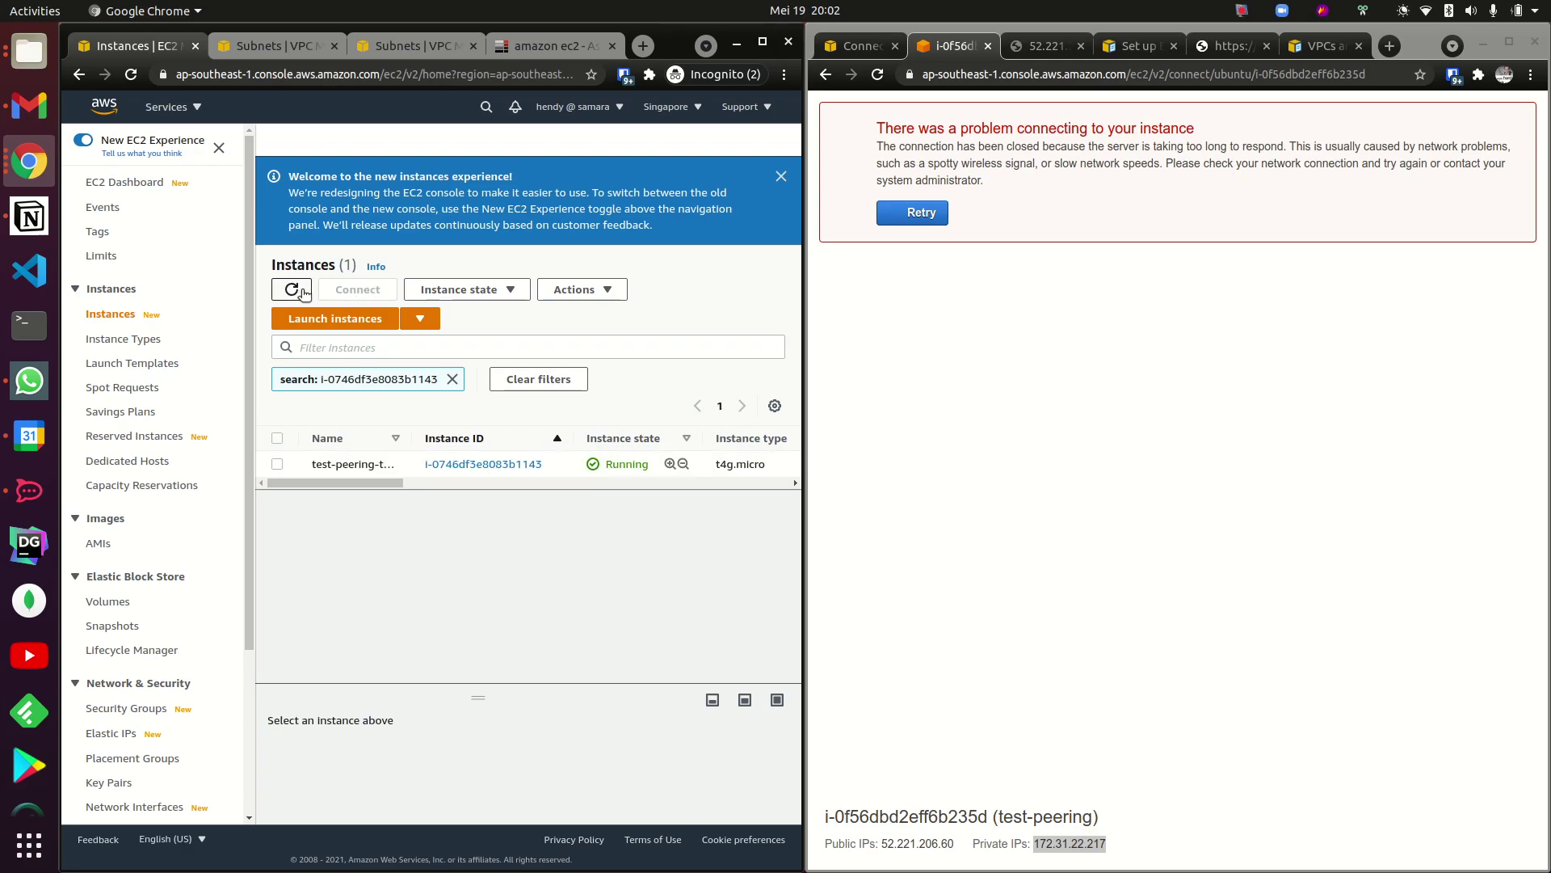
Try to connect to the new instance through EC2 Instance Connect as ubuntu, and retry the connection.
{"action": "left_click", "coordinate": [277, 464]}
{"action": "left_click", "coordinate": [358, 291]}
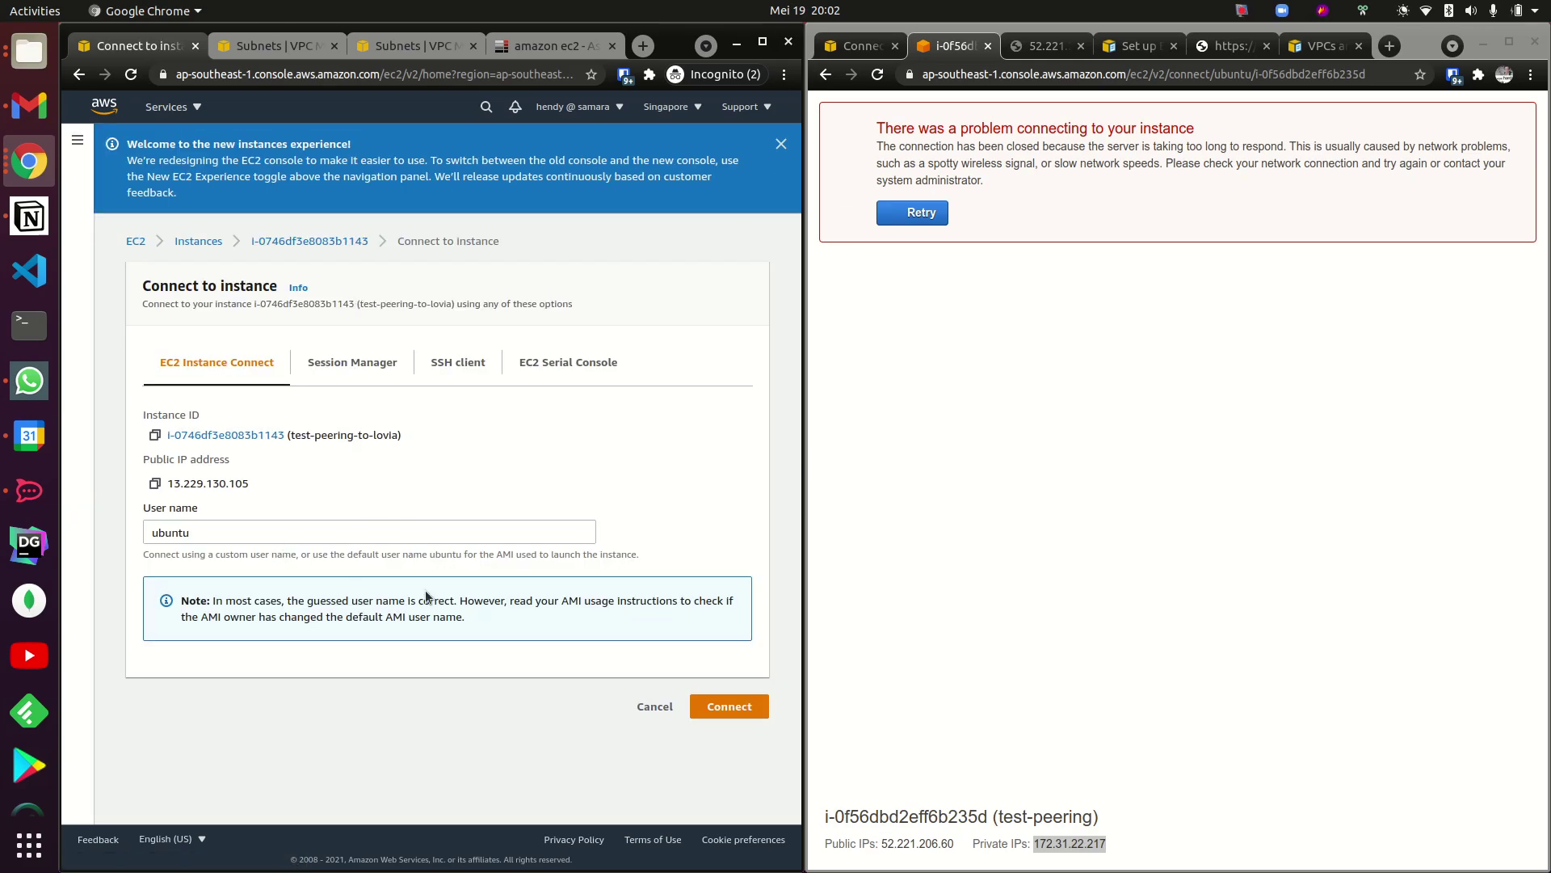
{"action": "left_click", "coordinate": [717, 712]}
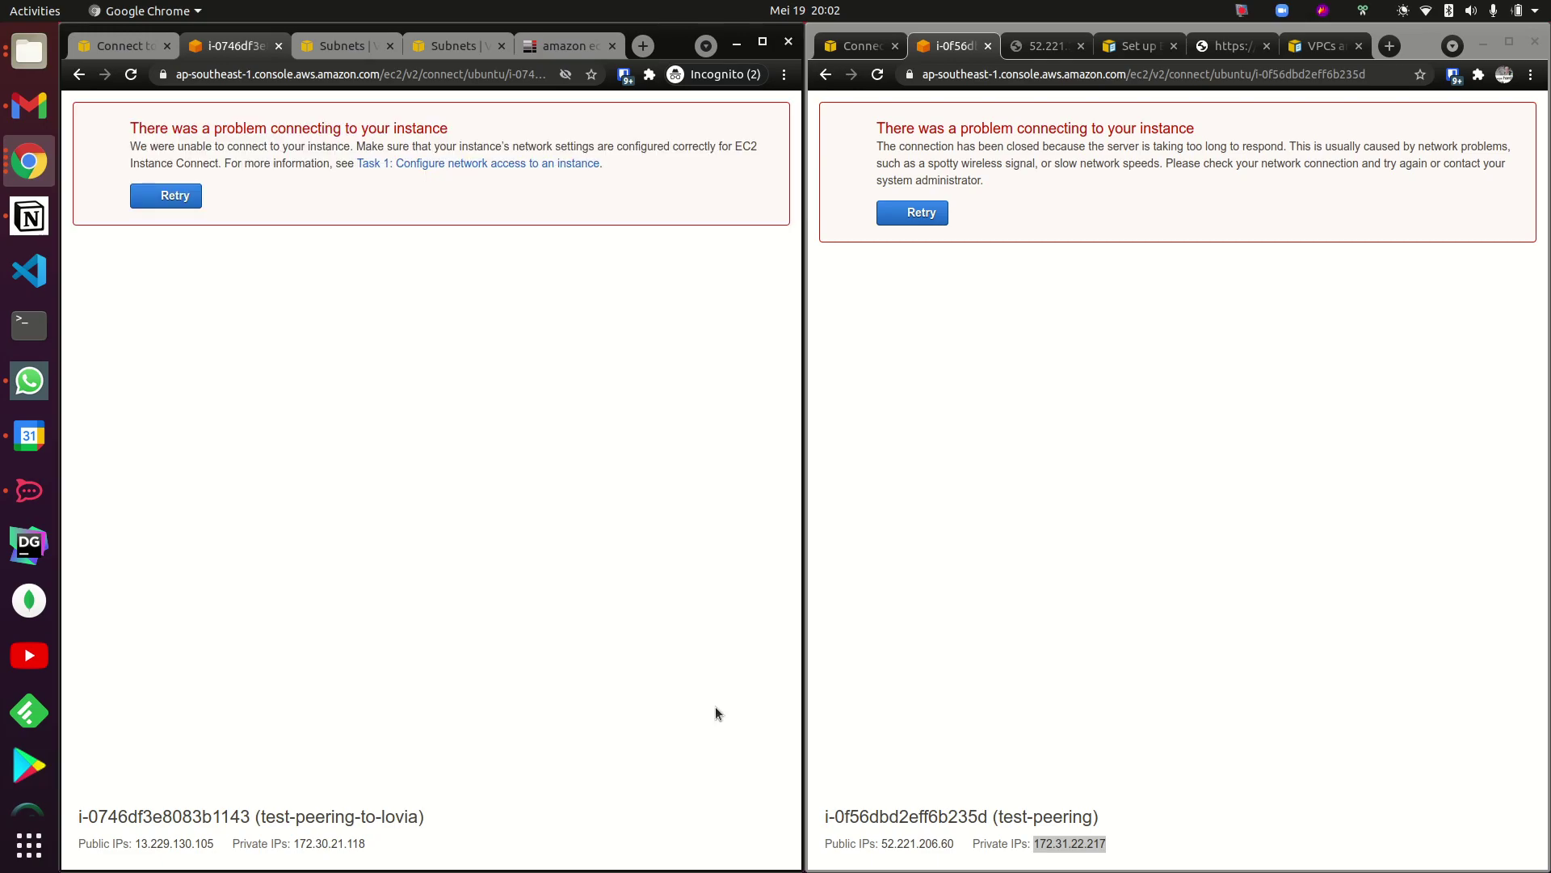
{"action": "left_click", "coordinate": [179, 198]}
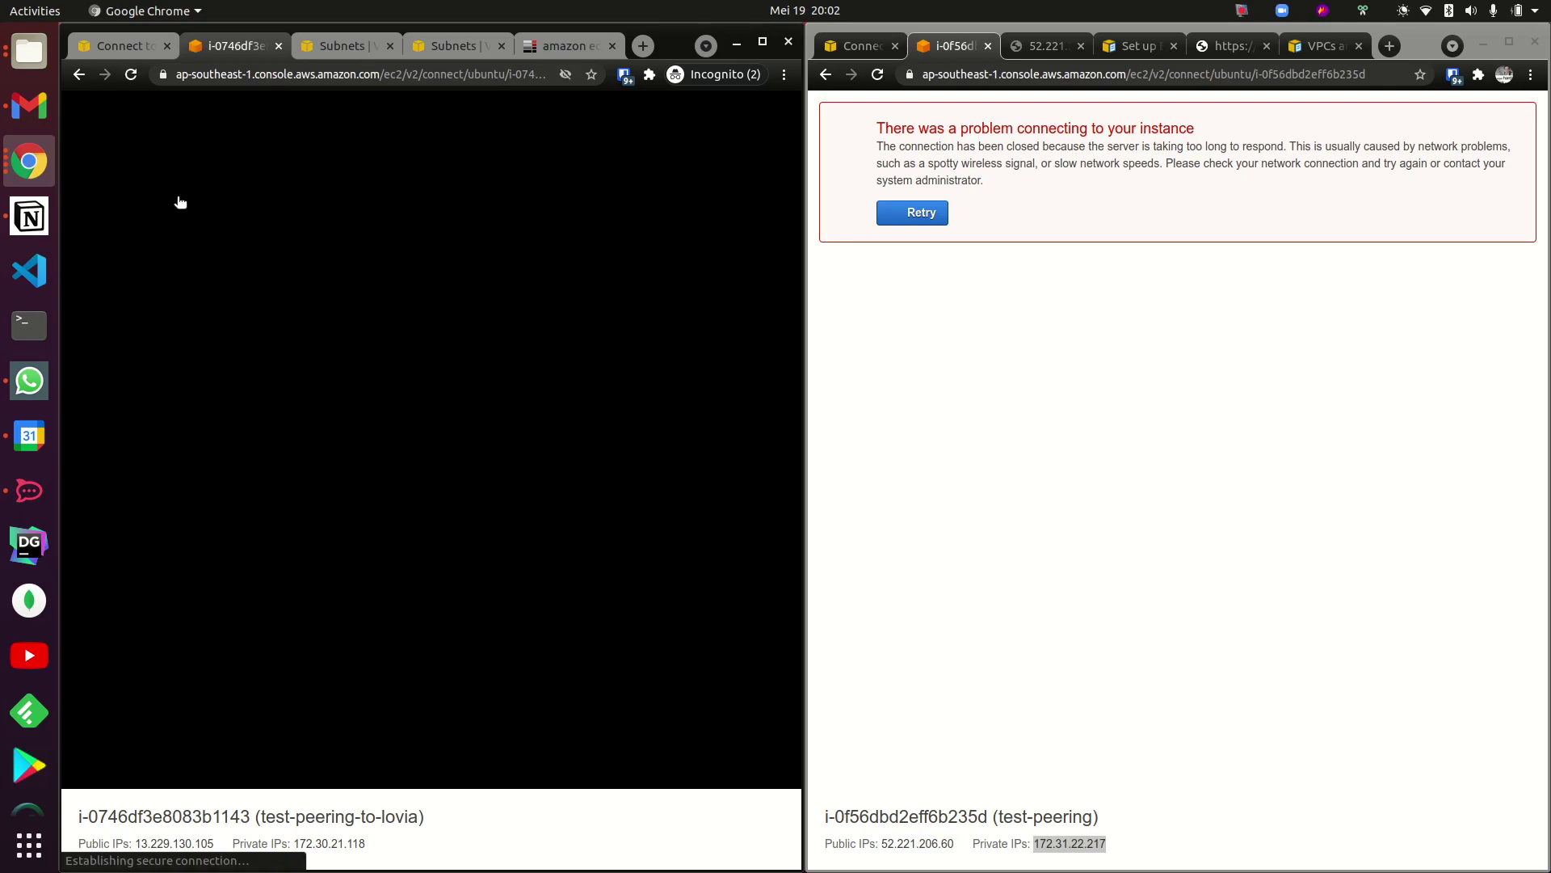